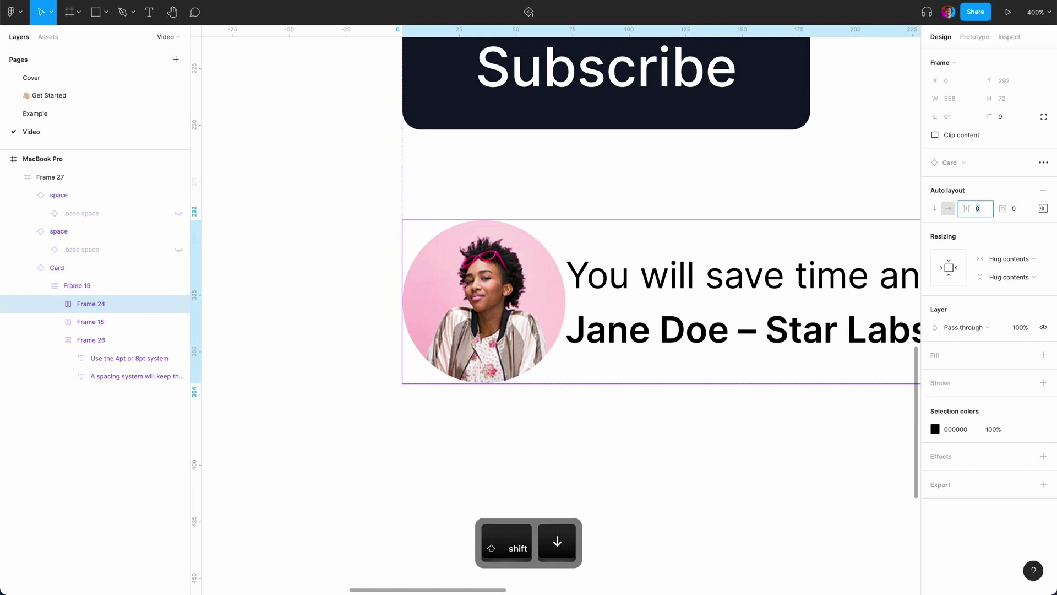
Step: Bump Frame 24's auto-layout item spacing from 0 to 24
{"action": "key", "text": "shift+Up"}
{"action": "key", "text": "shift+Up"}
{"action": "key", "text": "shift+Up"}
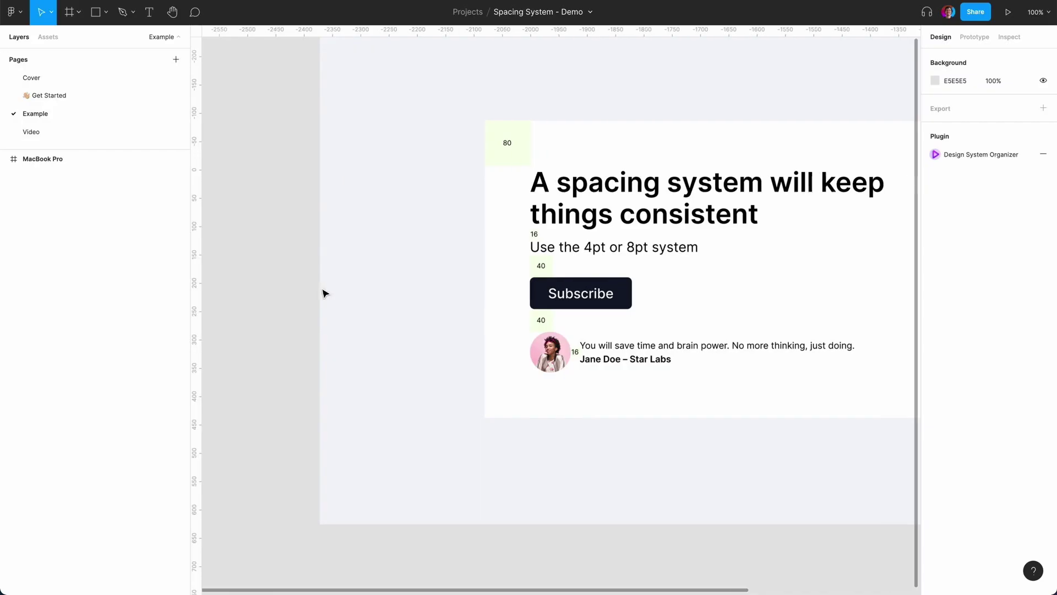
Step: Zoom in on the card's spacers around the Subscribe button, then back out to 400%
{"action": "key", "text": "shift+equal"}
{"action": "key", "text": "shift+equal"}
{"action": "scroll", "coordinate": [325, 293], "scroll_direction": "down", "scroll_amount": 5}
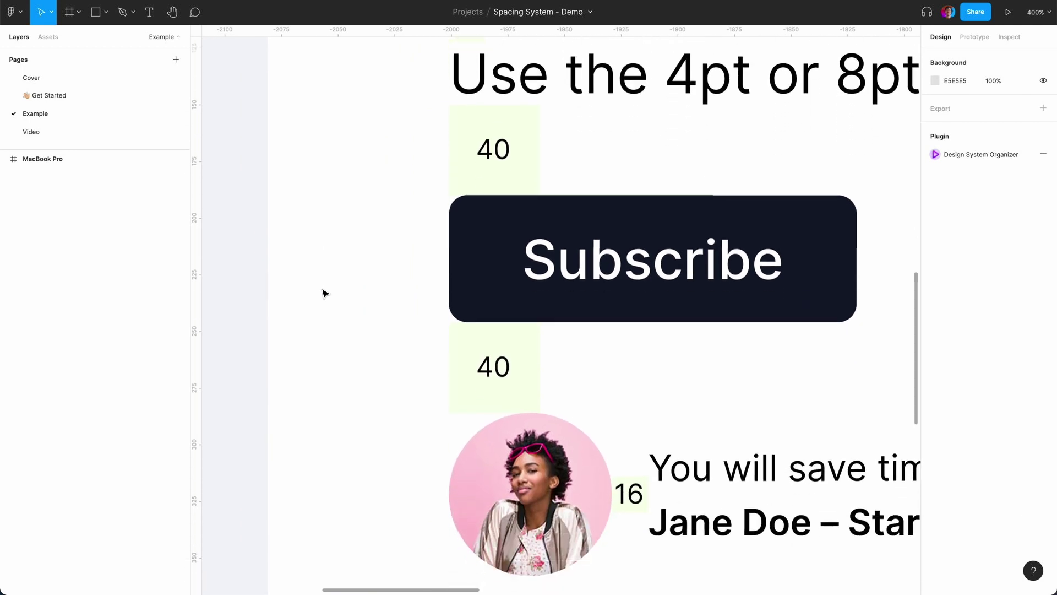
{"action": "key", "text": "shift+equal"}
{"action": "key", "text": "minus"}
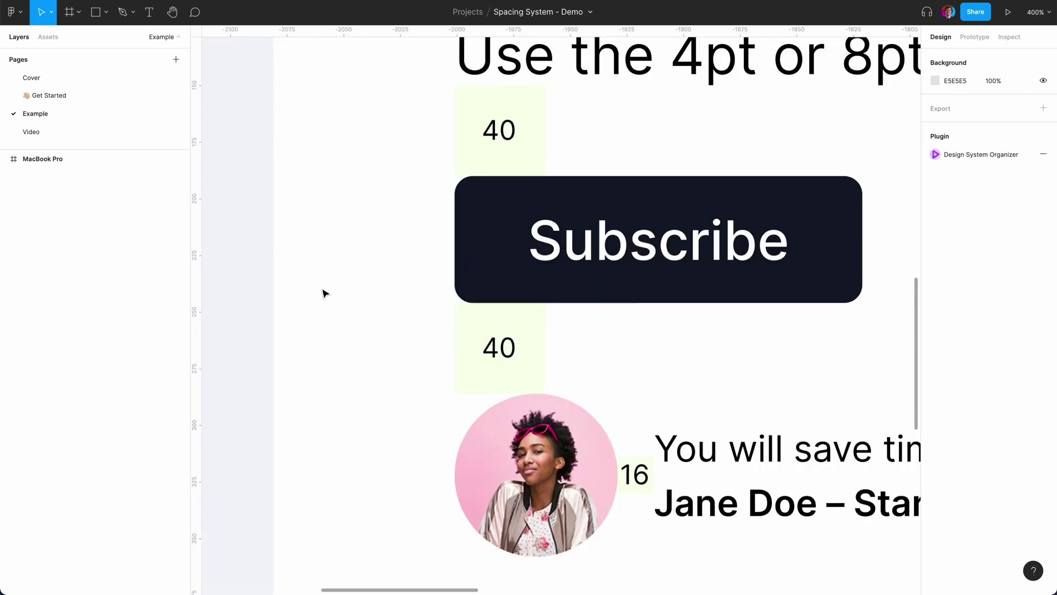
{"action": "scroll", "coordinate": [325, 293], "scroll_direction": "up", "scroll_amount": 8}
Step: Go to the Get Started page and zoom out to 100% to find the Spacing table
{"action": "key", "text": "Page_Up"}
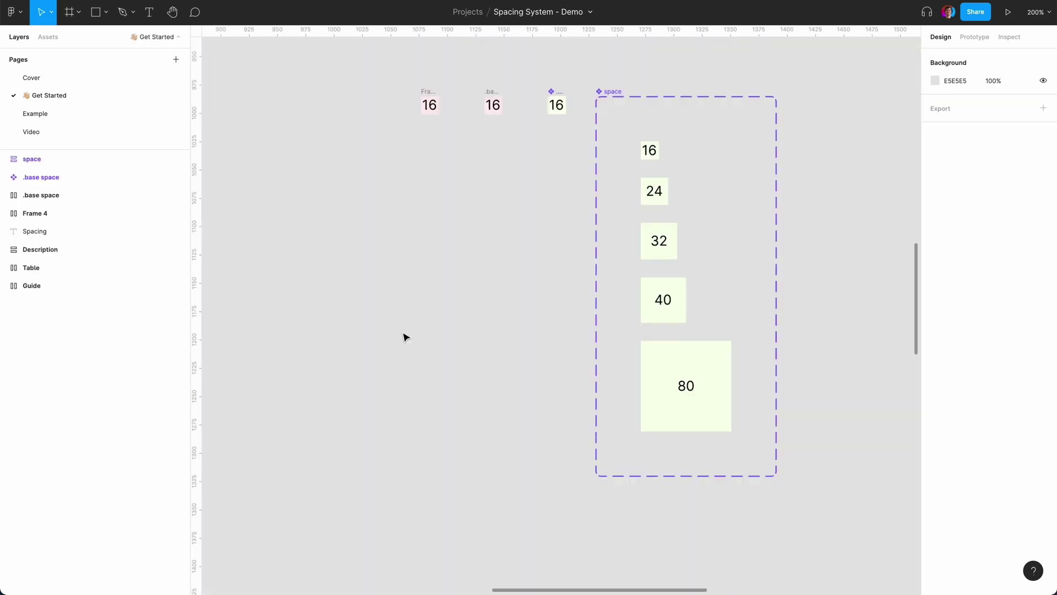
{"action": "scroll", "coordinate": [404, 337], "scroll_direction": "right", "scroll_amount": 1}
{"action": "key", "text": "shift+equal"}
{"action": "key", "text": "minus"}
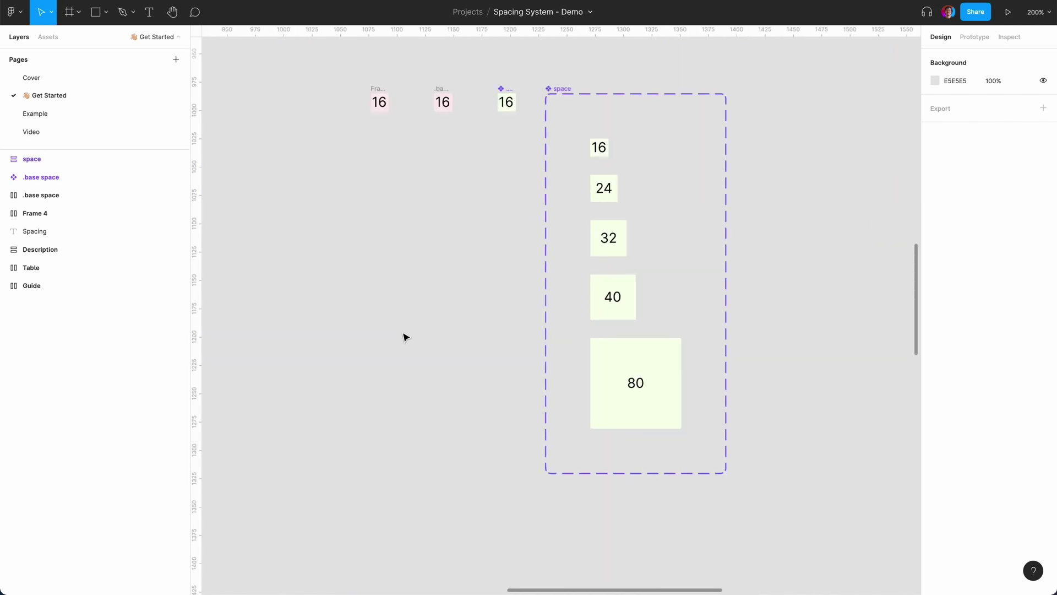
{"action": "scroll", "coordinate": [405, 337], "scroll_direction": "left", "scroll_amount": 7}
{"action": "scroll", "coordinate": [405, 337], "scroll_direction": "left", "scroll_amount": 4}
{"action": "key", "text": "minus"}
{"action": "scroll", "coordinate": [404, 337], "scroll_direction": "down", "scroll_amount": 3}
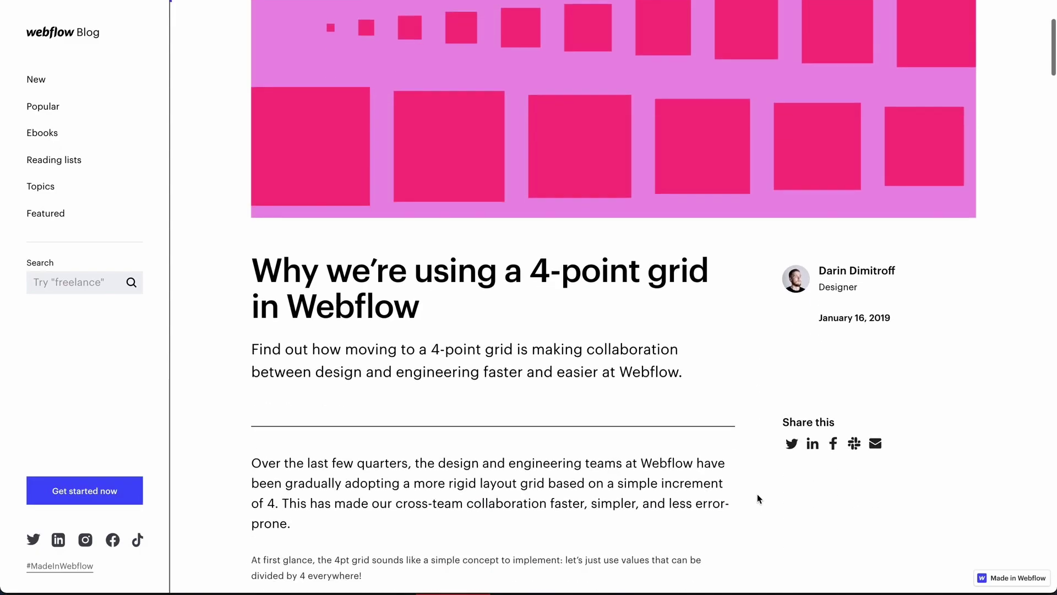
Step: Read the Webflow 4pt grid post, then the 8pt Grid article's 'So why 8pts?' section
{"action": "scroll", "coordinate": [758, 496], "scroll_direction": "down", "scroll_amount": 6}
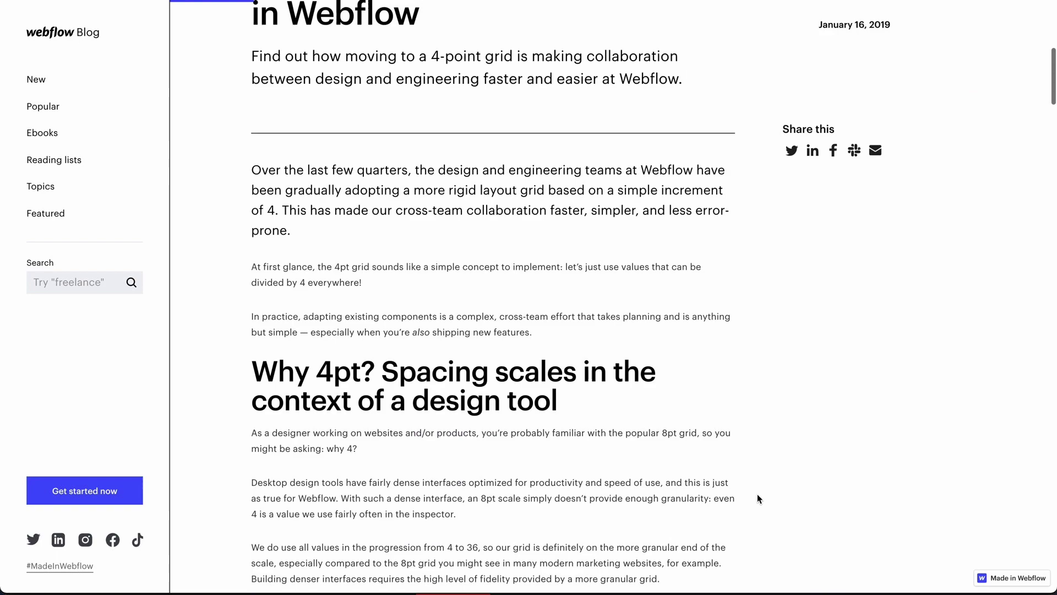
{"action": "scroll", "coordinate": [758, 494], "scroll_direction": "down", "scroll_amount": 12}
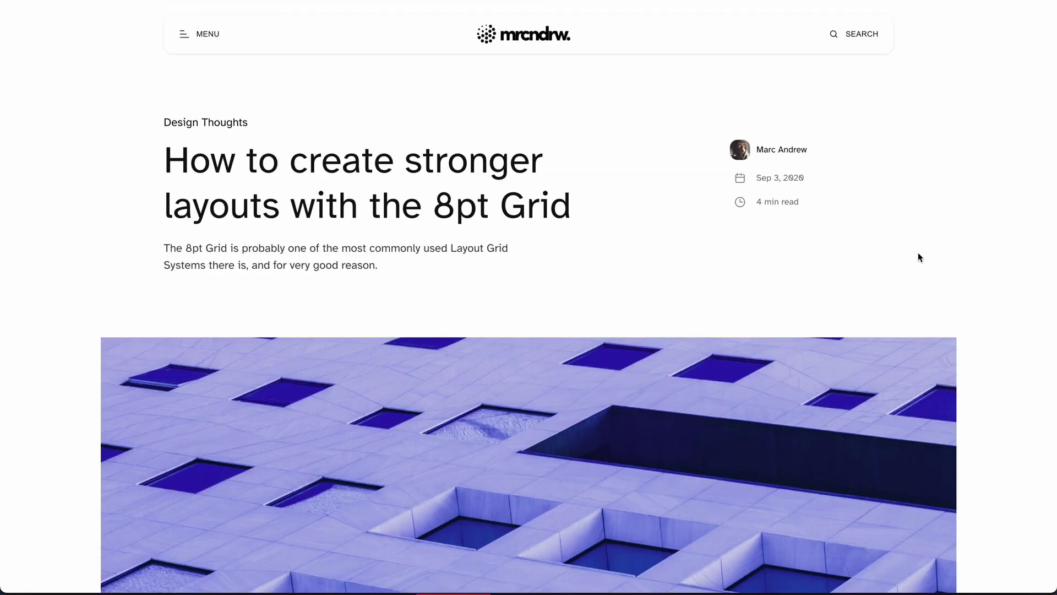
{"action": "scroll", "coordinate": [917, 257], "scroll_direction": "down", "scroll_amount": 15}
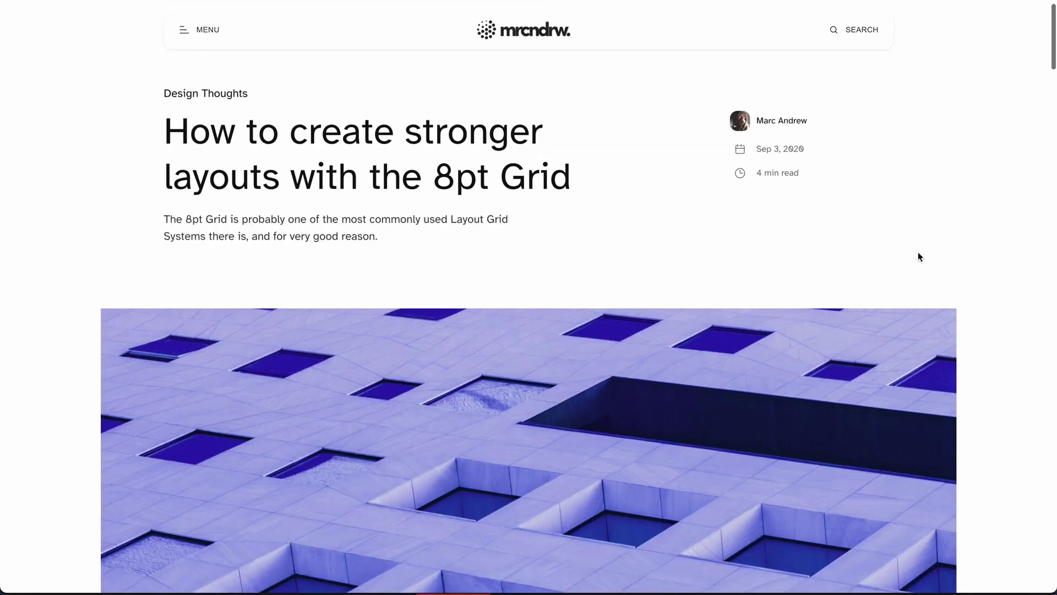
{"action": "scroll", "coordinate": [918, 257], "scroll_direction": "down", "scroll_amount": 18}
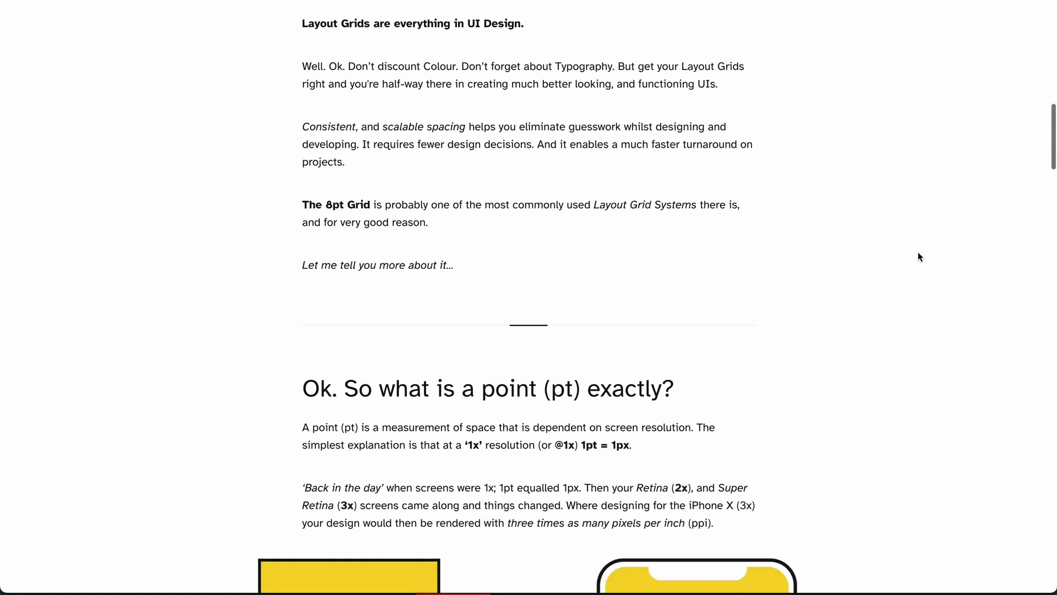
{"action": "scroll", "coordinate": [917, 257], "scroll_direction": "down", "scroll_amount": 5}
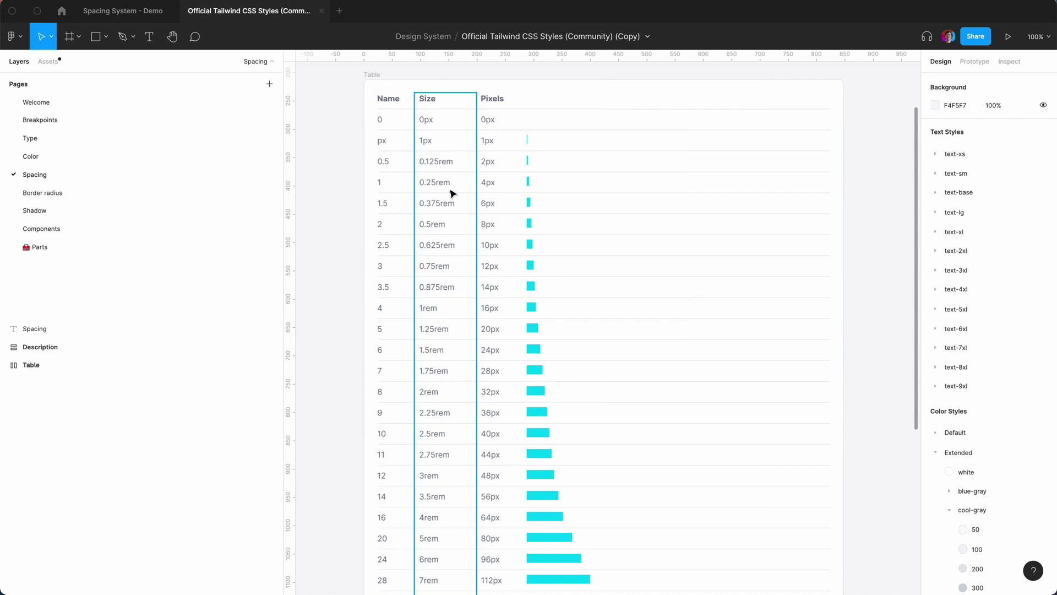
Step: Copy the Tailwind Spacing title, Description and Table layers to the clipboard
{"action": "key", "text": "minus"}
{"action": "key", "text": "minus"}
{"action": "left_click_drag", "start_coordinate": [432, 152], "coordinate": [664, 482]}
{"action": "key", "text": "super+c"}
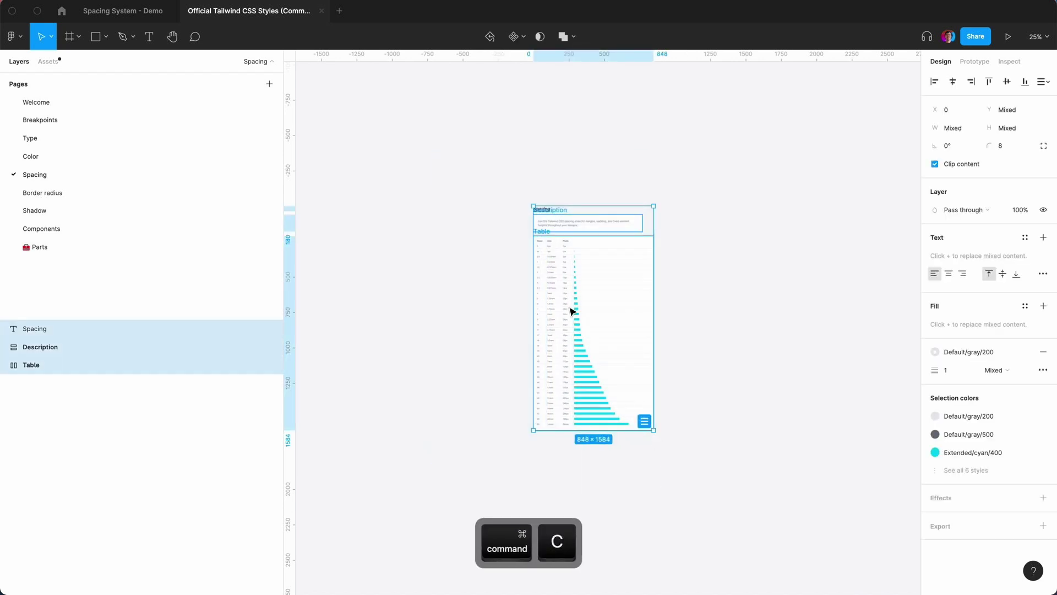
Step: Paste the spacing layers into Spacing System - Demo below the Guide frames, viewed at 50%
{"action": "left_click", "coordinate": [122, 14]}
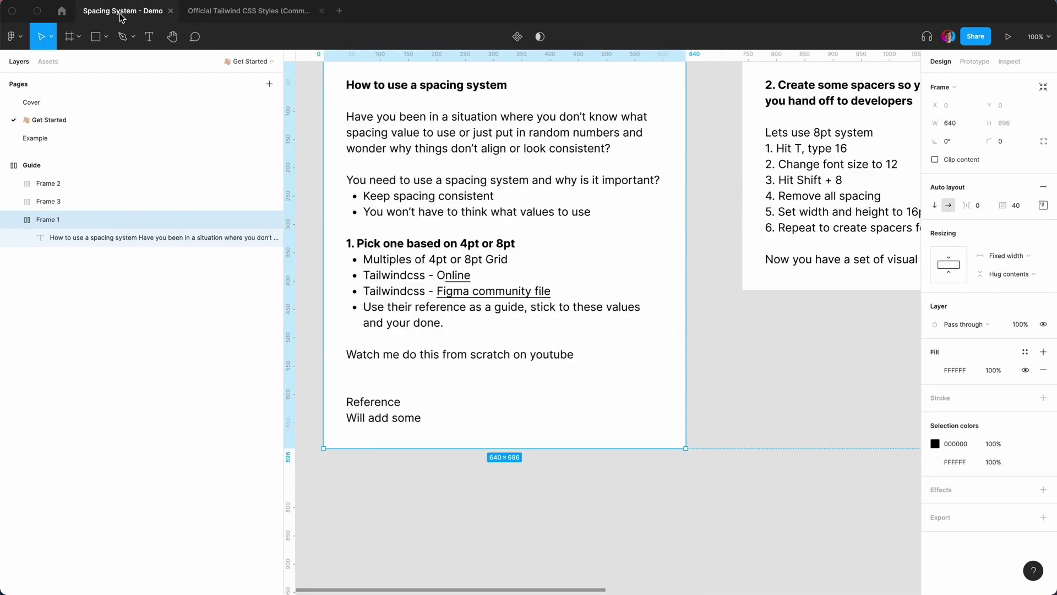
{"action": "left_click", "coordinate": [416, 479]}
{"action": "key", "text": "minus"}
{"action": "key", "text": "minus"}
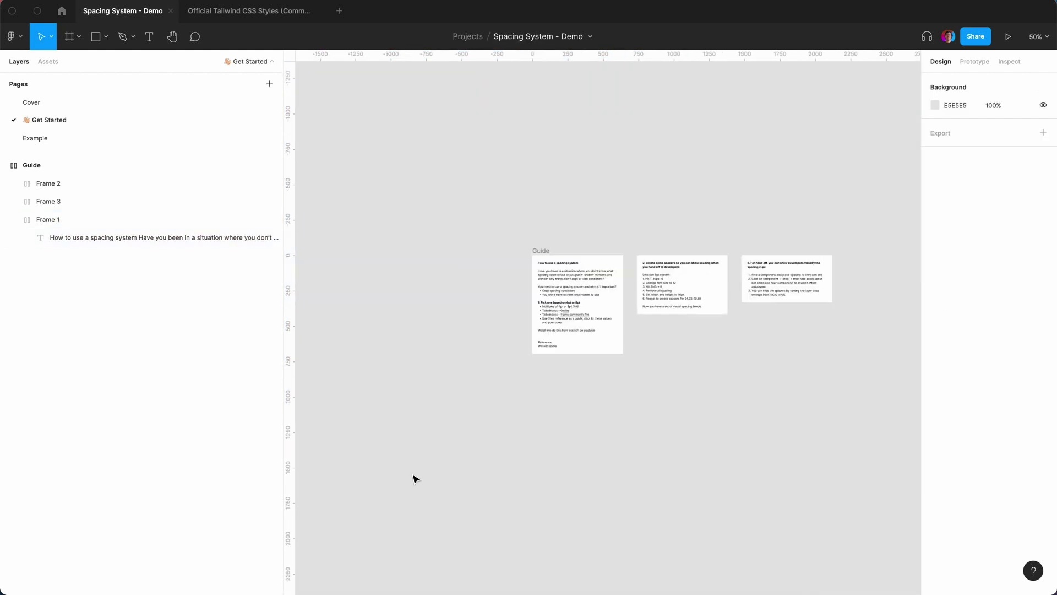
{"action": "key", "text": "super+v"}
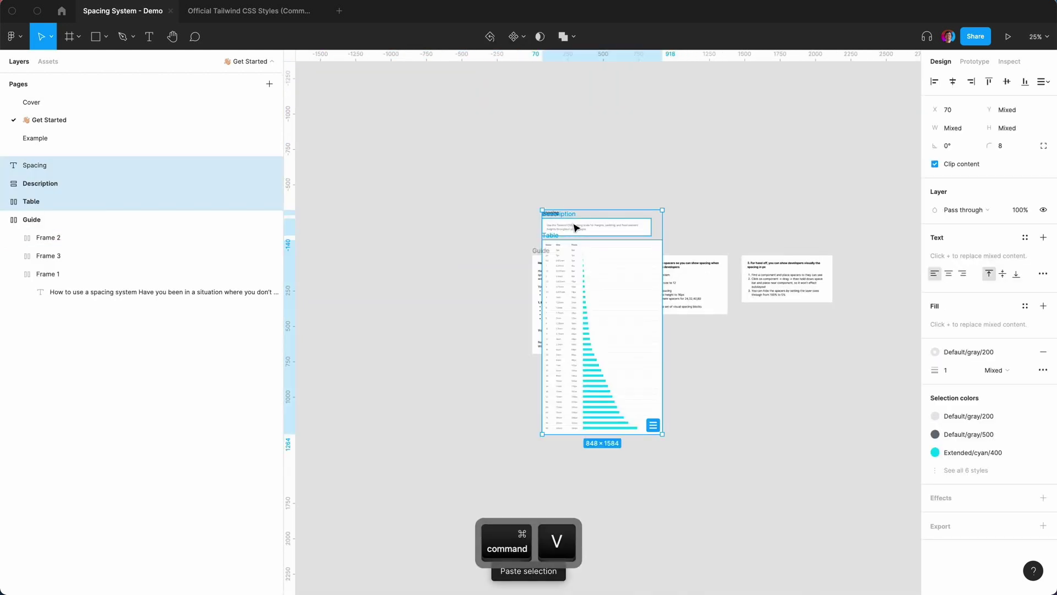
{"action": "left_click_drag", "start_coordinate": [567, 217], "coordinate": [557, 384]}
{"action": "left_click", "coordinate": [494, 420]}
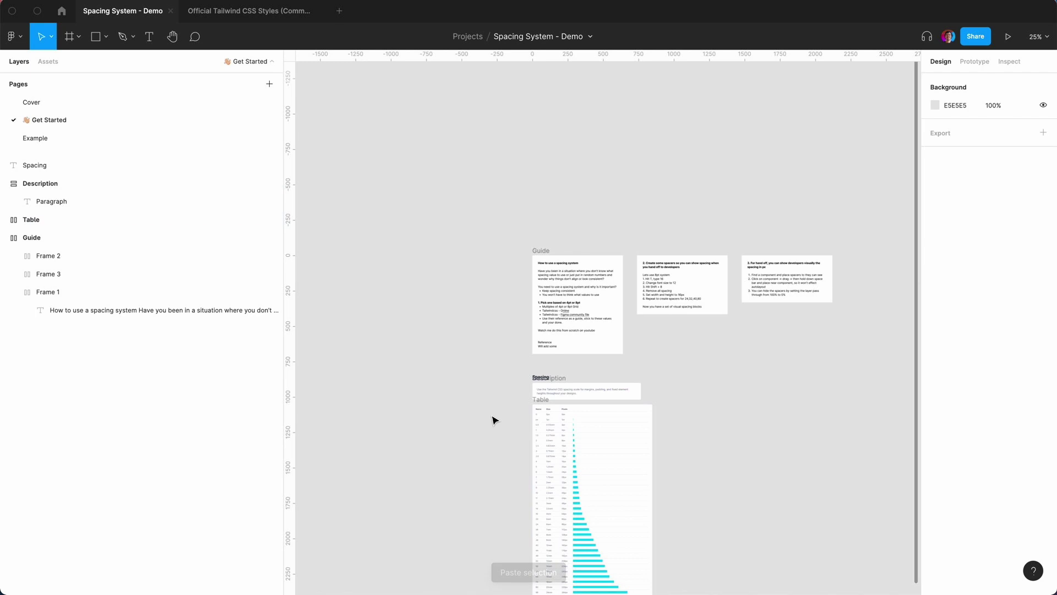
{"action": "key", "text": "plus"}
{"action": "scroll", "coordinate": [494, 420], "scroll_direction": "down", "scroll_amount": 6}
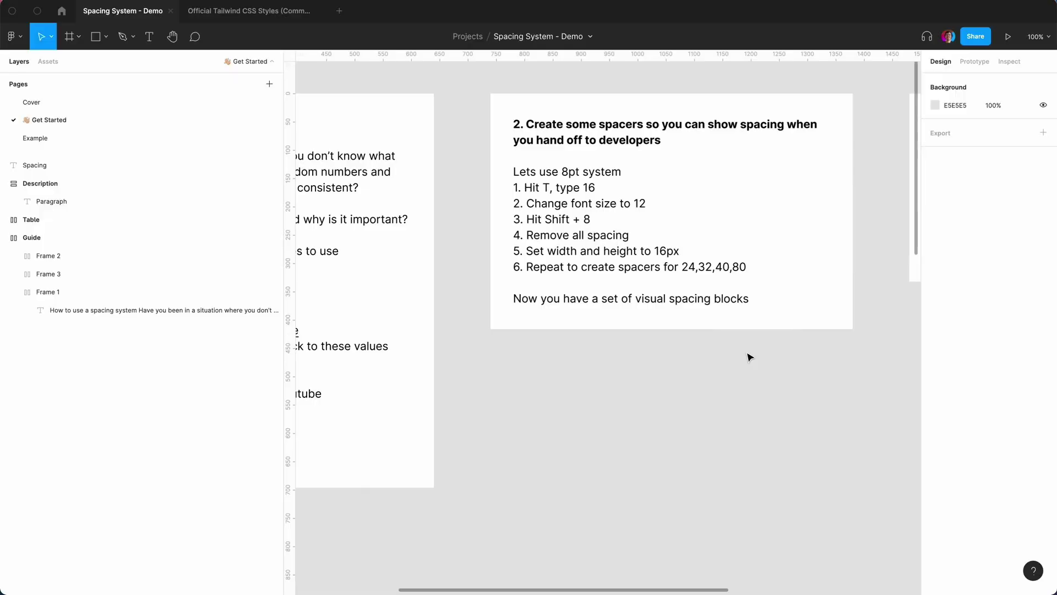
Step: Scroll the Get Started canvas over to an empty area next to the guide
{"action": "scroll", "coordinate": [750, 357], "scroll_direction": "right", "scroll_amount": 3}
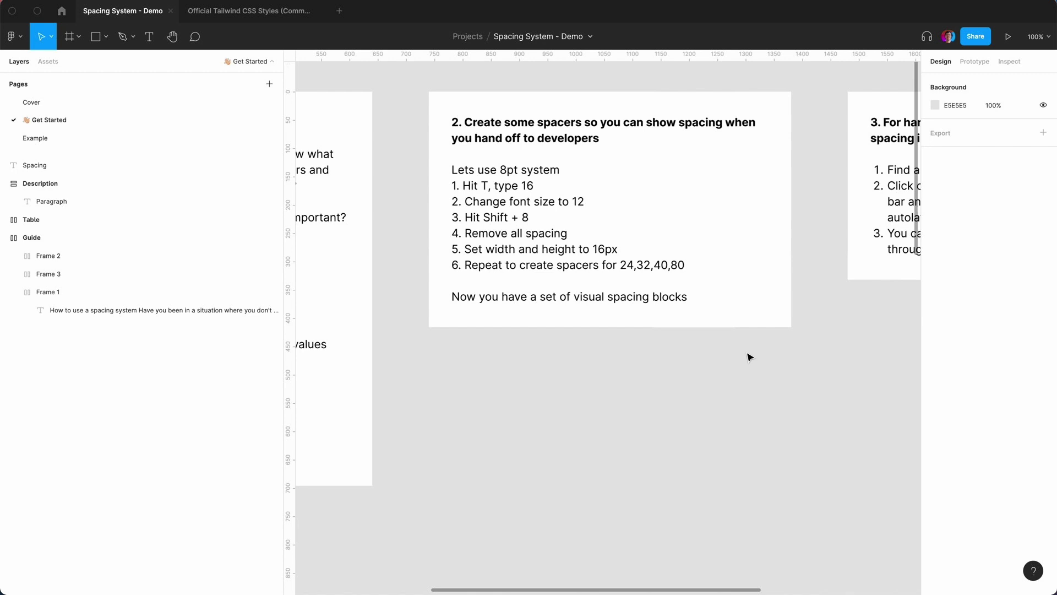
{"action": "scroll", "coordinate": [581, 416], "scroll_direction": "up", "scroll_amount": 5}
Step: Create a text layer reading '16' on the empty canvas and keep it selected
{"action": "key", "text": "t"}
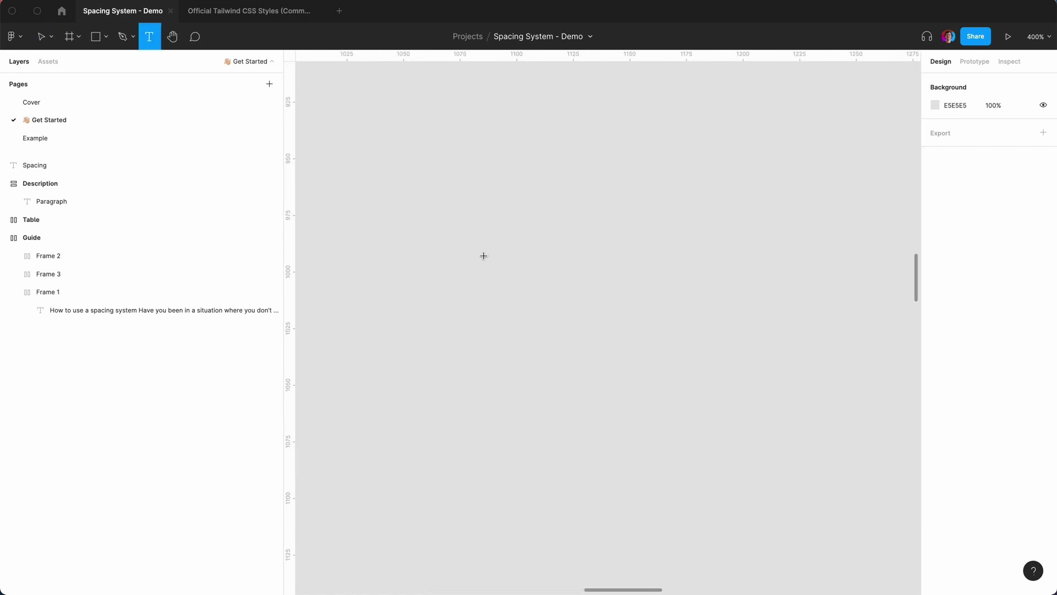
{"action": "left_click", "coordinate": [483, 255]}
{"action": "key", "text": "Escape"}
{"action": "type", "text": "16"}
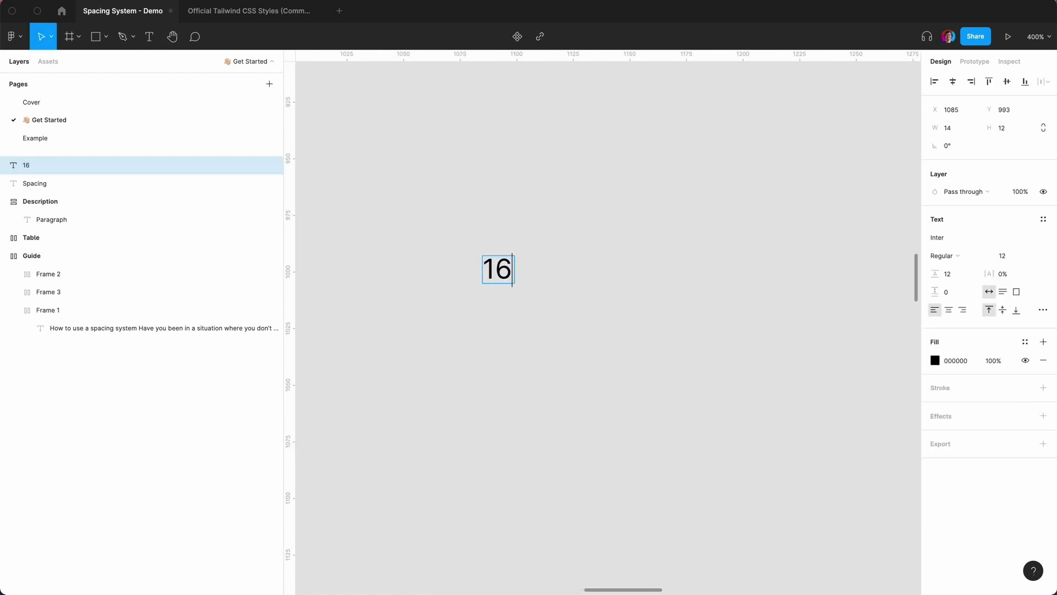
{"action": "key", "text": "Escape"}
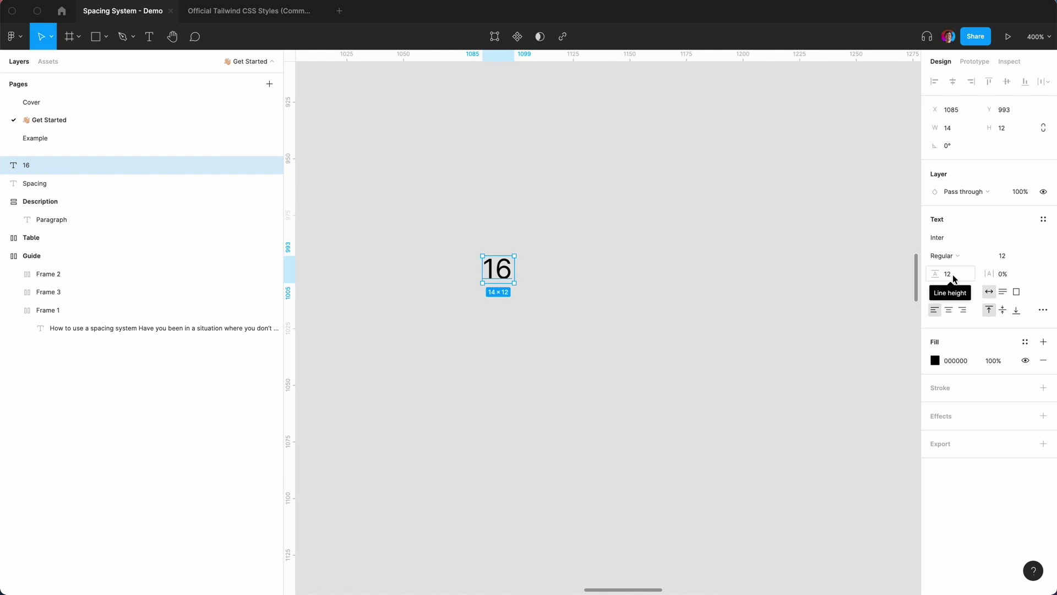
{"action": "left_click", "coordinate": [688, 279]}
{"action": "left_click", "coordinate": [502, 270]}
Step: Wrap the 16 text in an auto-layout frame with 0 item spacing and 0 padding
{"action": "key", "text": "shift+a"}
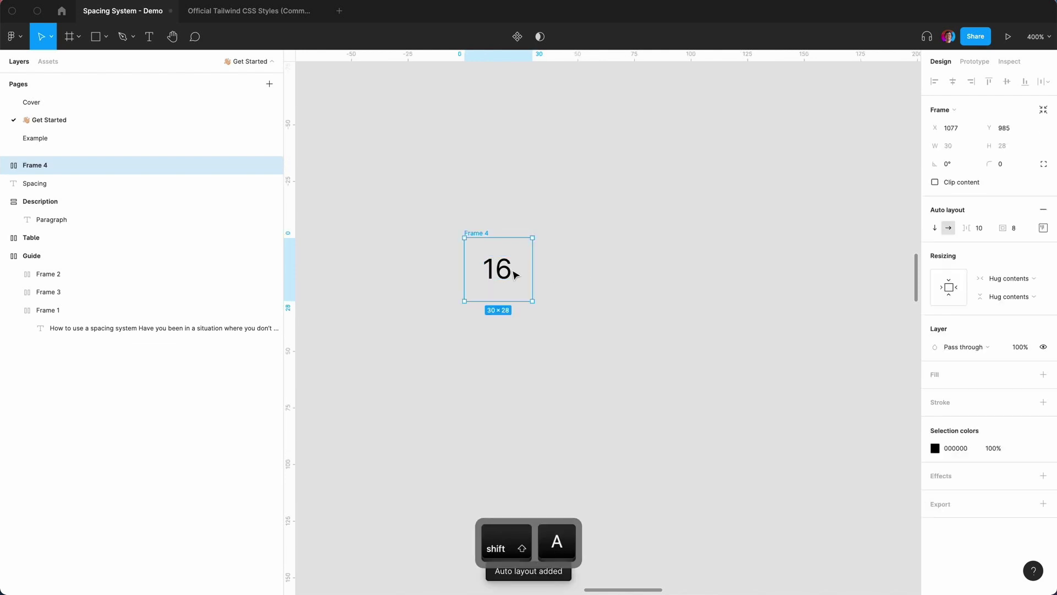
{"action": "left_click", "coordinate": [983, 228]}
{"action": "type", "text": "0"}
{"action": "key", "text": "Tab"}
{"action": "type", "text": "0"}
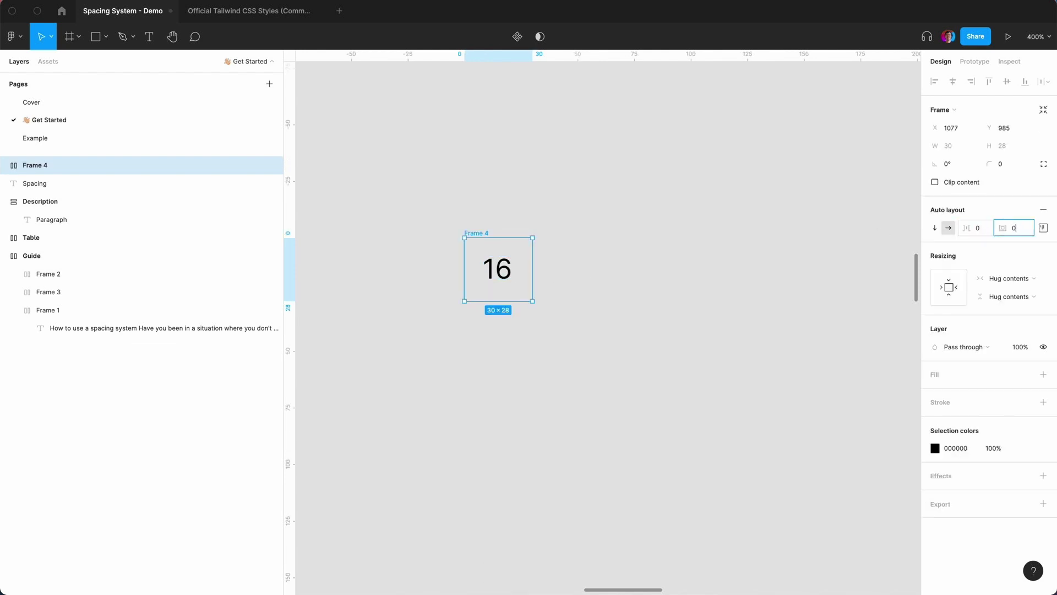
{"action": "key", "text": "Return"}
Step: Give Frame 4 fixed width and height of 16×16
{"action": "left_click", "coordinate": [1012, 278]}
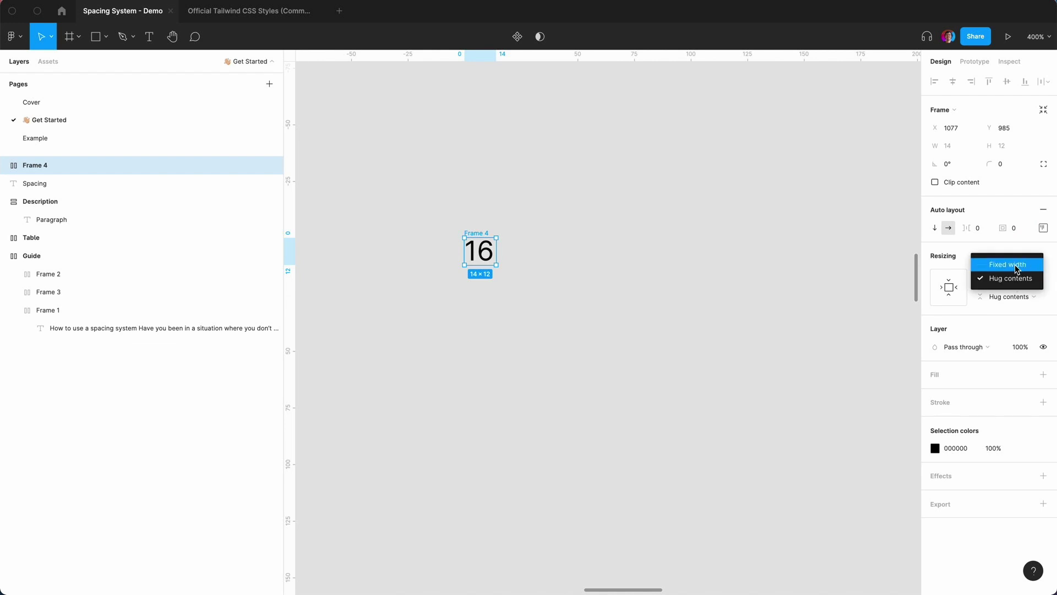
{"action": "left_click", "coordinate": [1017, 268]}
{"action": "left_click", "coordinate": [1012, 296]}
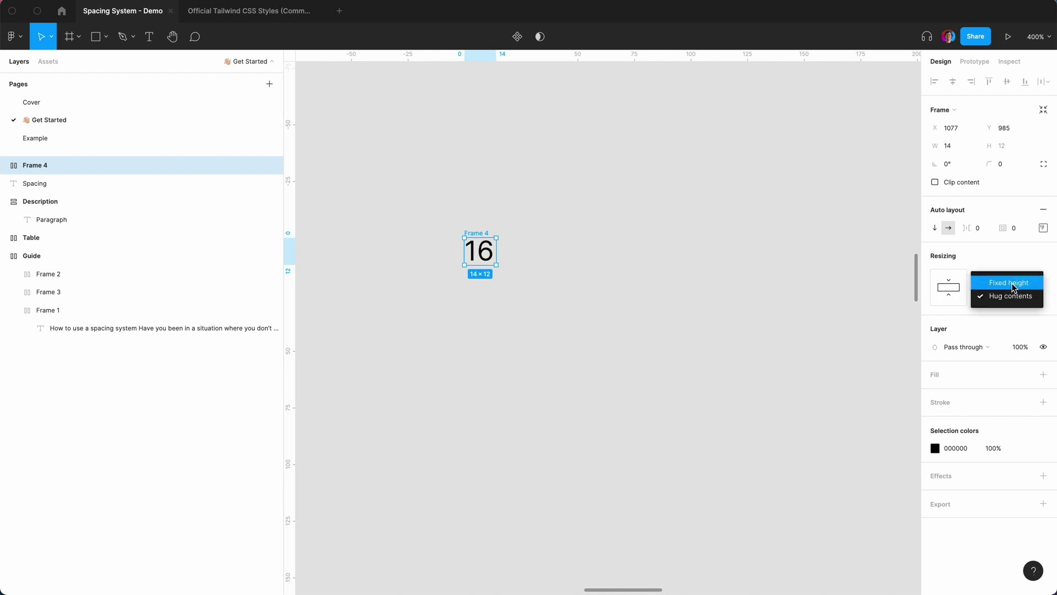
{"action": "left_click", "coordinate": [1008, 283]}
{"action": "left_click", "coordinate": [953, 147]}
{"action": "type", "text": "1"}
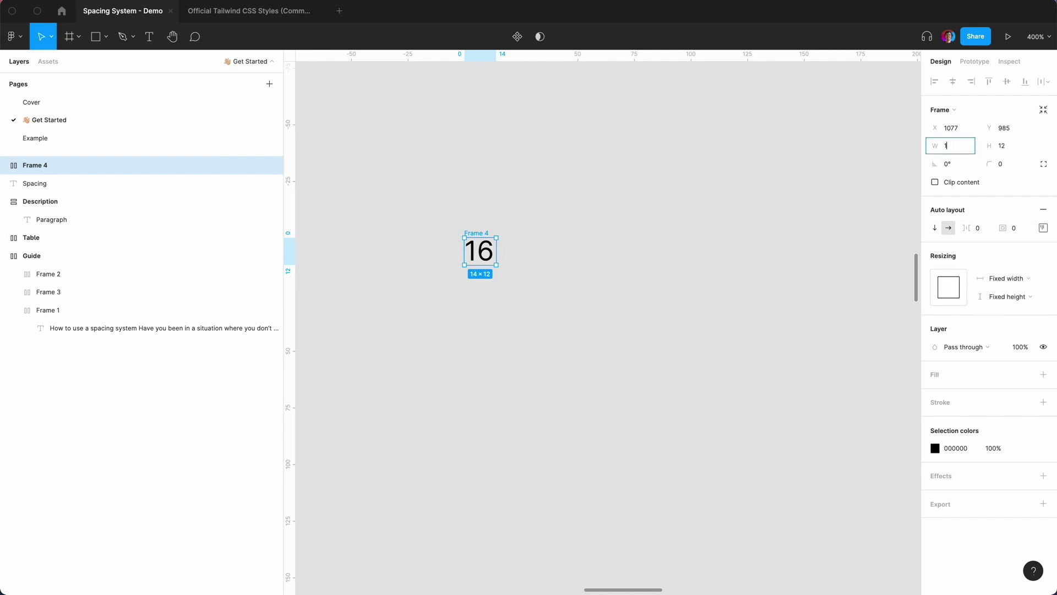
{"action": "key", "text": "Tab"}
{"action": "type", "text": "16"}
{"action": "key", "text": "Return"}
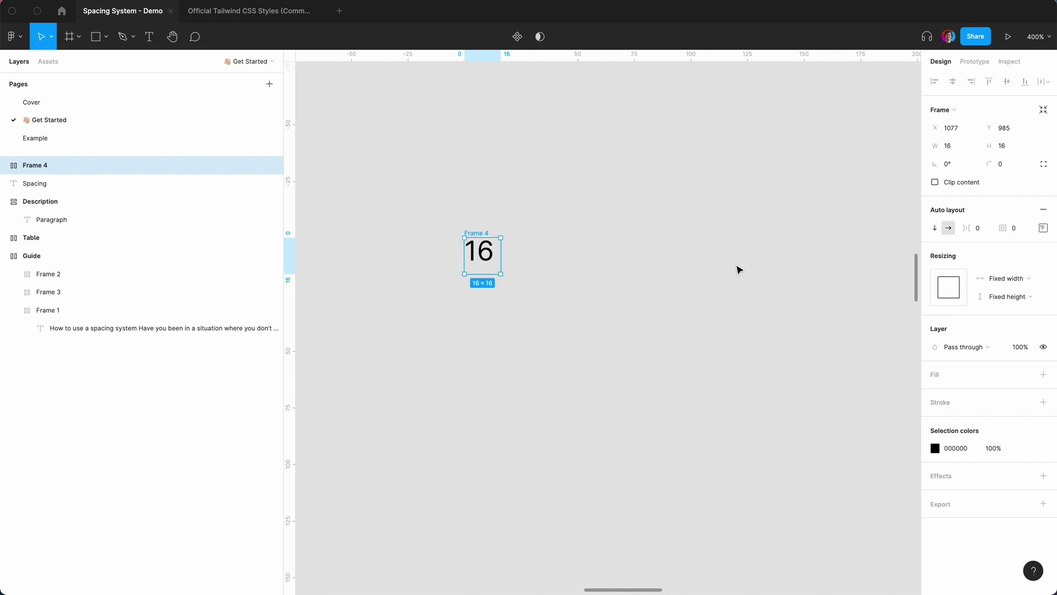
{"action": "key", "text": "Return"}
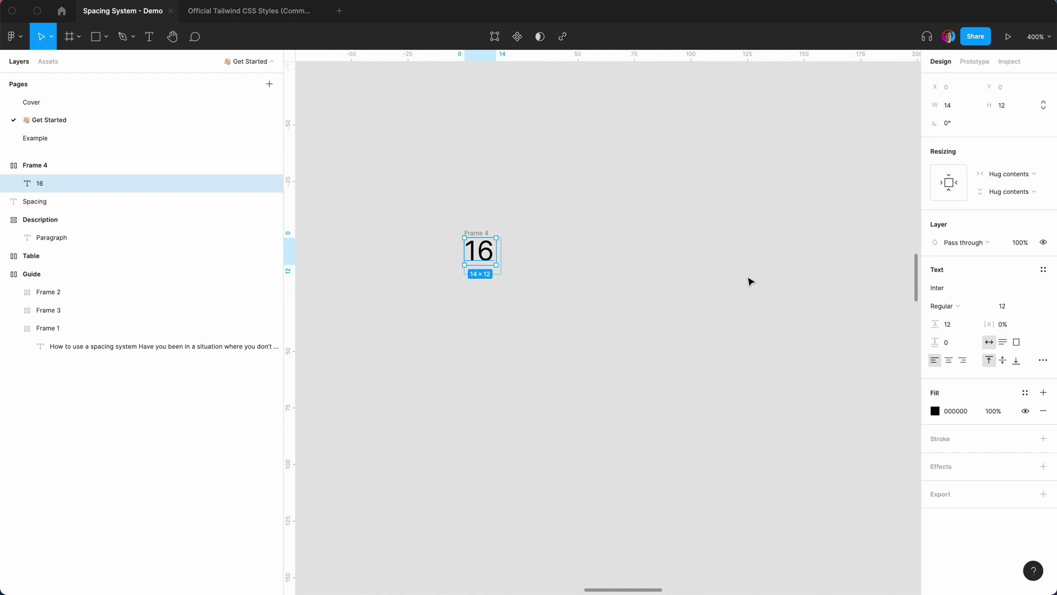
Step: Center the 16 label inside Frame 4 using the auto-layout alignment
{"action": "left_click", "coordinate": [47, 165]}
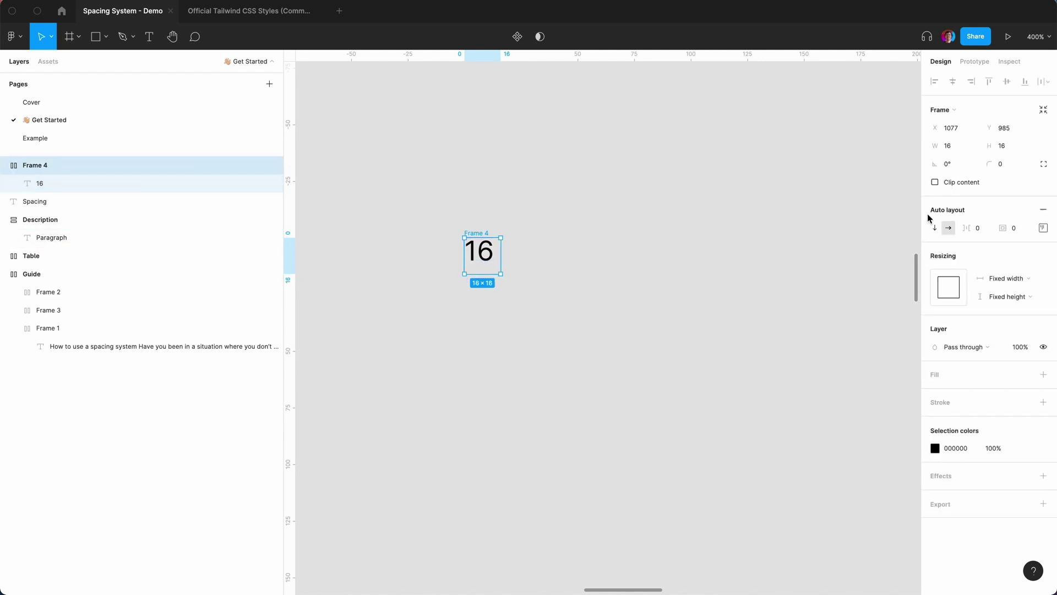
{"action": "left_click", "coordinate": [1042, 228]}
{"action": "left_click", "coordinate": [1004, 278]}
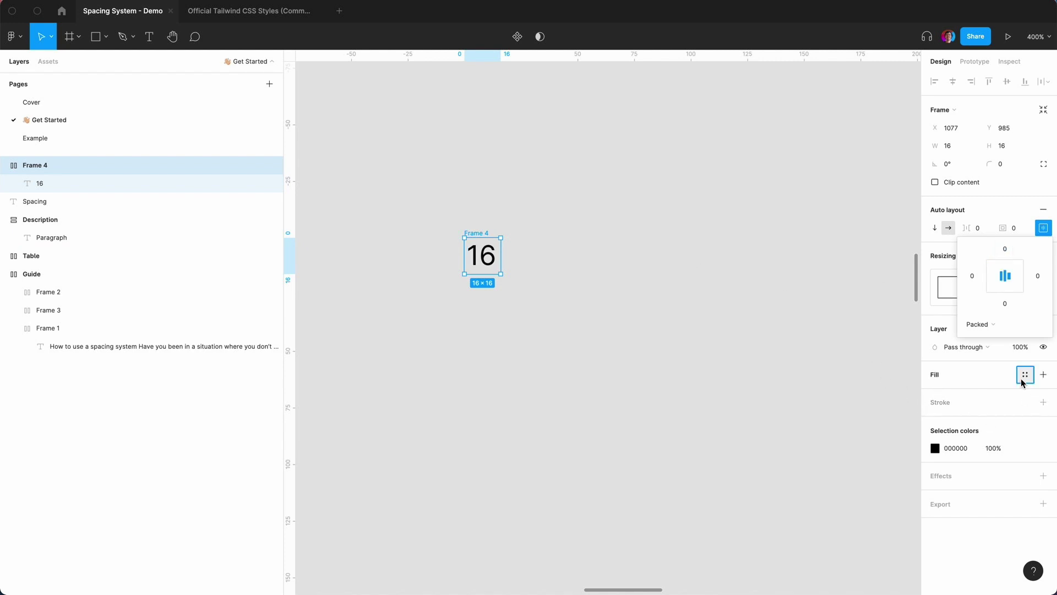
Step: Add a pale pink FFECEC fill to Frame 4
{"action": "left_click", "coordinate": [1024, 375]}
{"action": "left_click", "coordinate": [971, 364]}
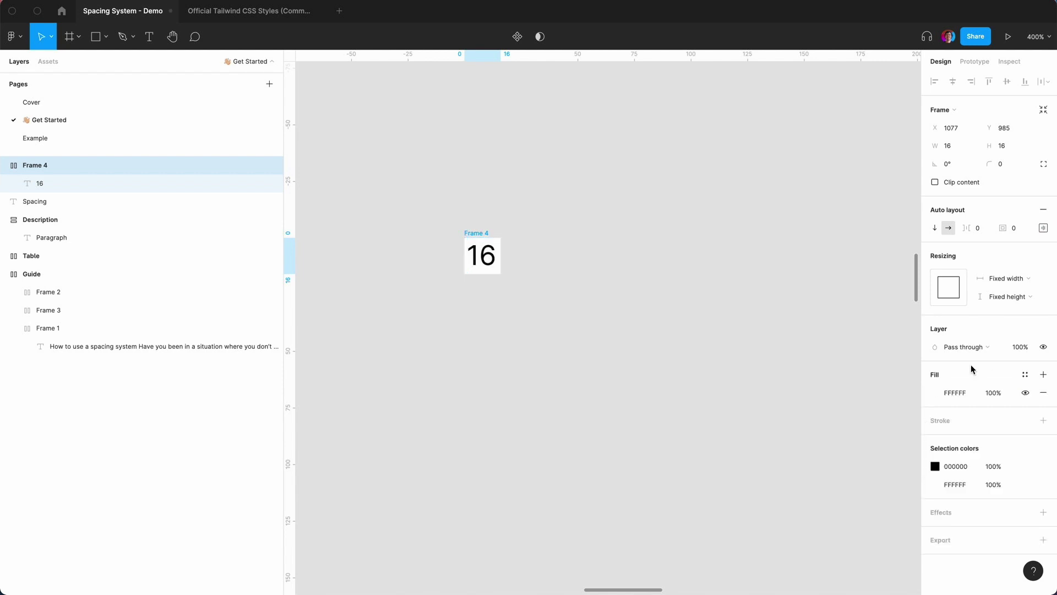
{"action": "left_click", "coordinate": [934, 390]}
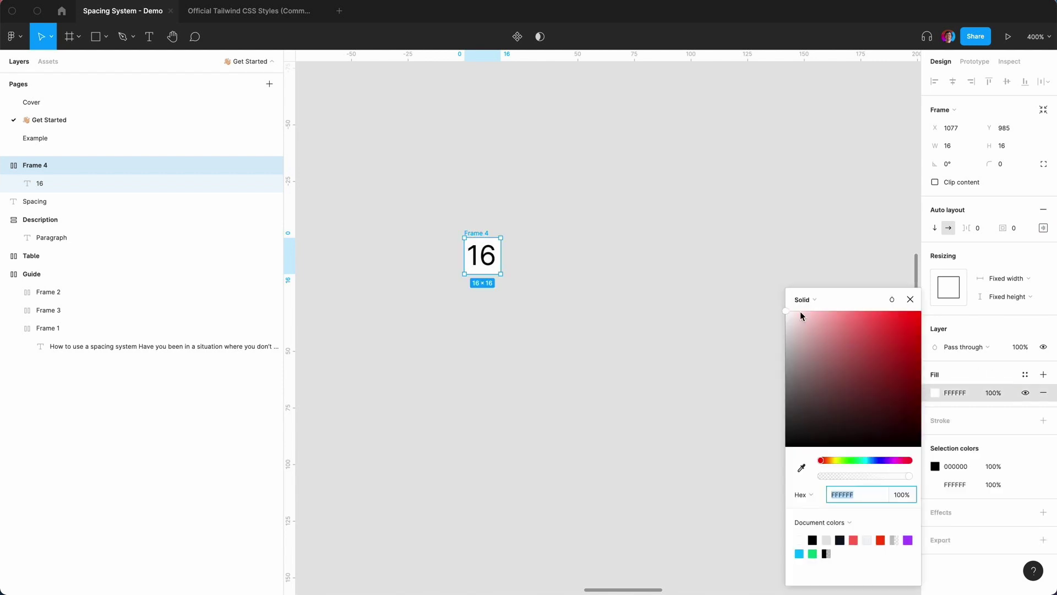
{"action": "left_click_drag", "start_coordinate": [786, 311], "coordinate": [794, 309]}
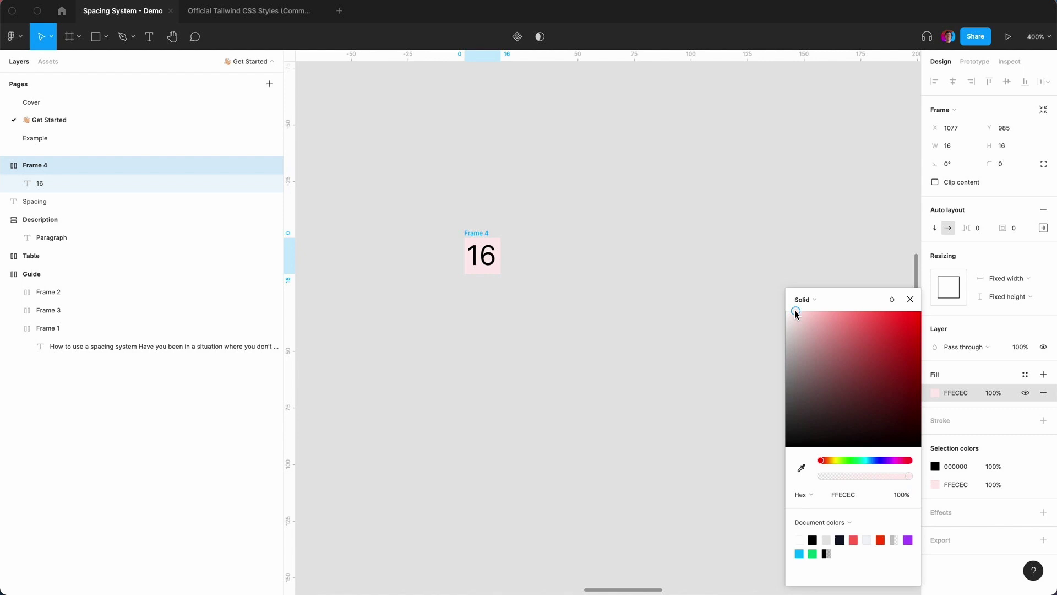
{"action": "left_click", "coordinate": [907, 298]}
{"action": "left_click", "coordinate": [726, 275]}
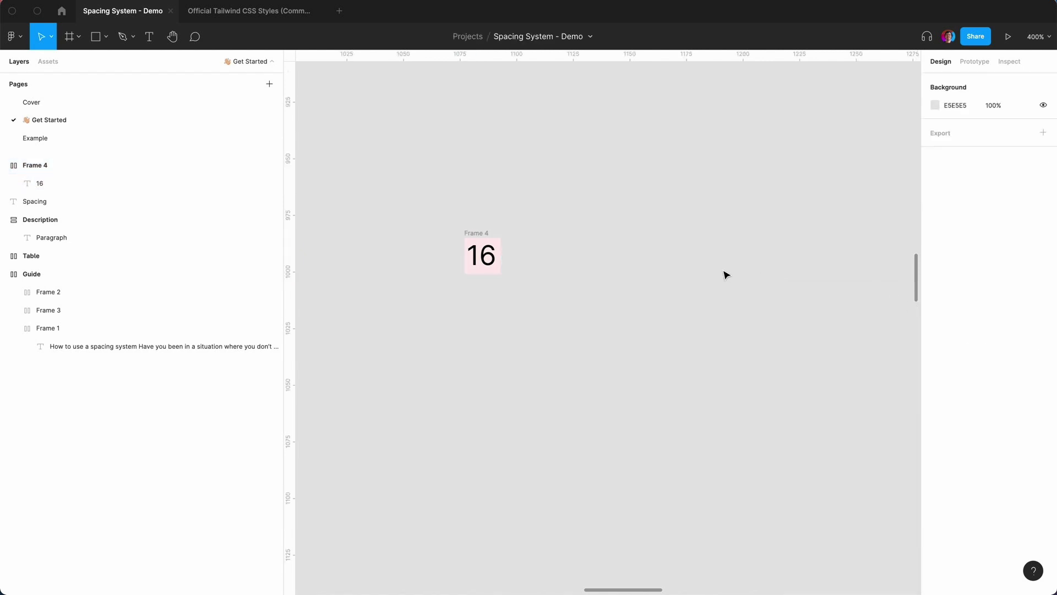
Step: Duplicate Frame 4 and rename the copy '.base space'
{"action": "left_click", "coordinate": [474, 234]}
{"action": "left_click", "coordinate": [552, 189]}
{"action": "left_click", "coordinate": [476, 236]}
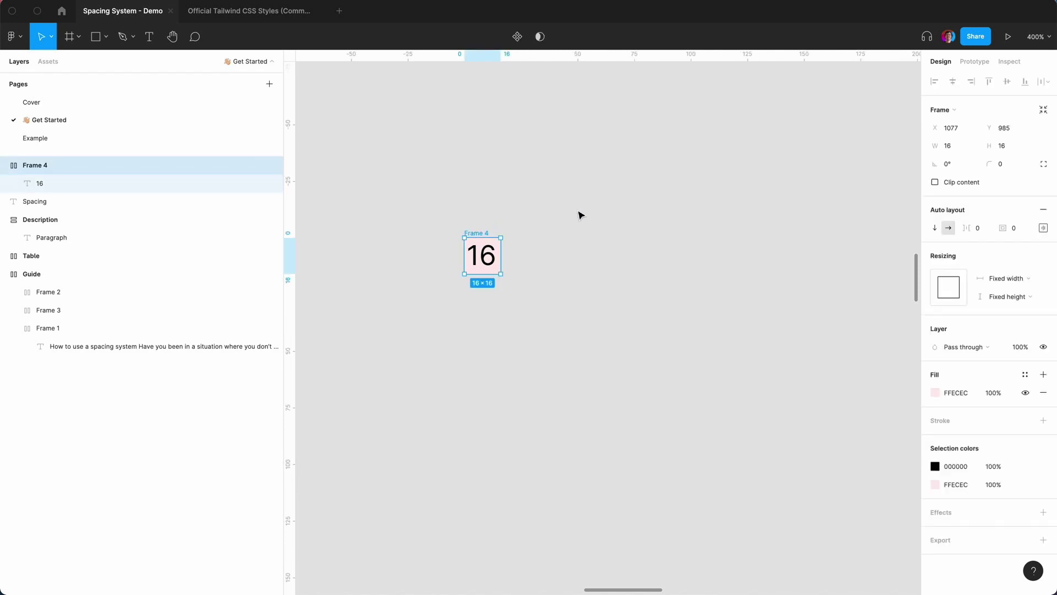
{"action": "key", "text": "super+d"}
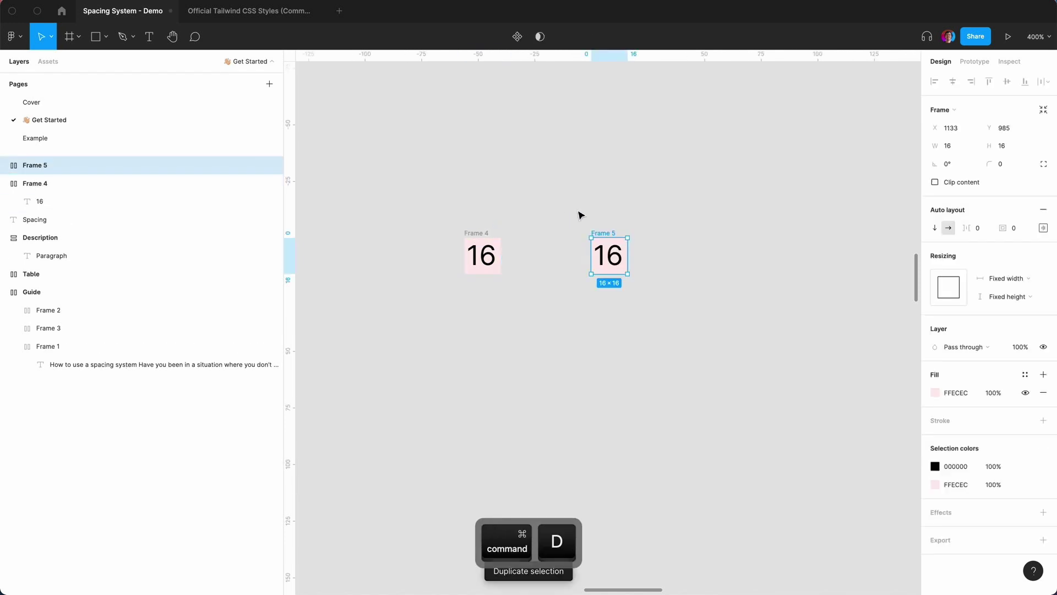
{"action": "double_click", "coordinate": [37, 166]}
{"action": "type", "text": ".base space"}
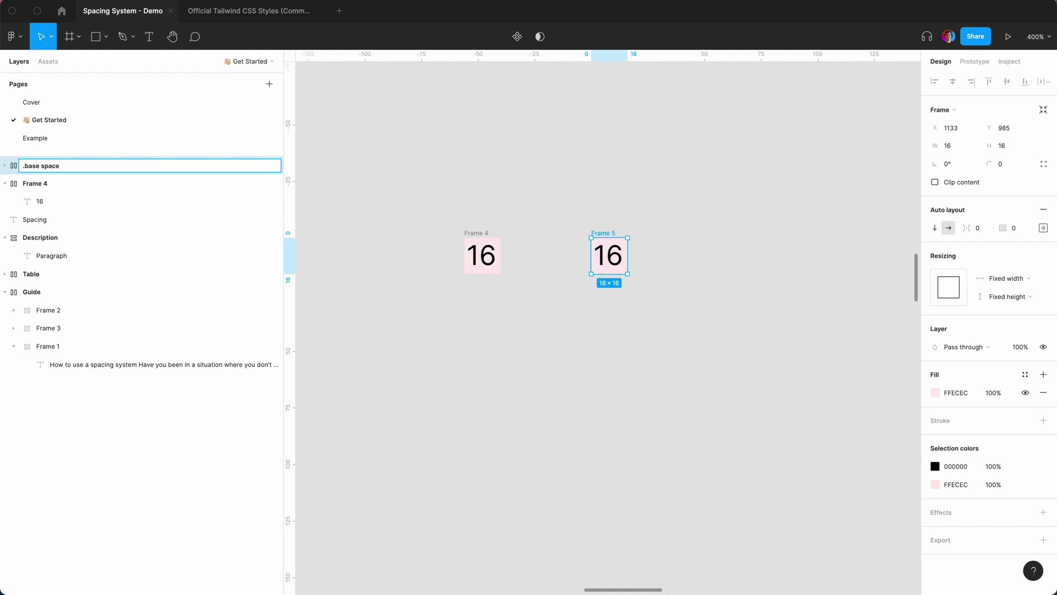
{"action": "key", "text": "Return"}
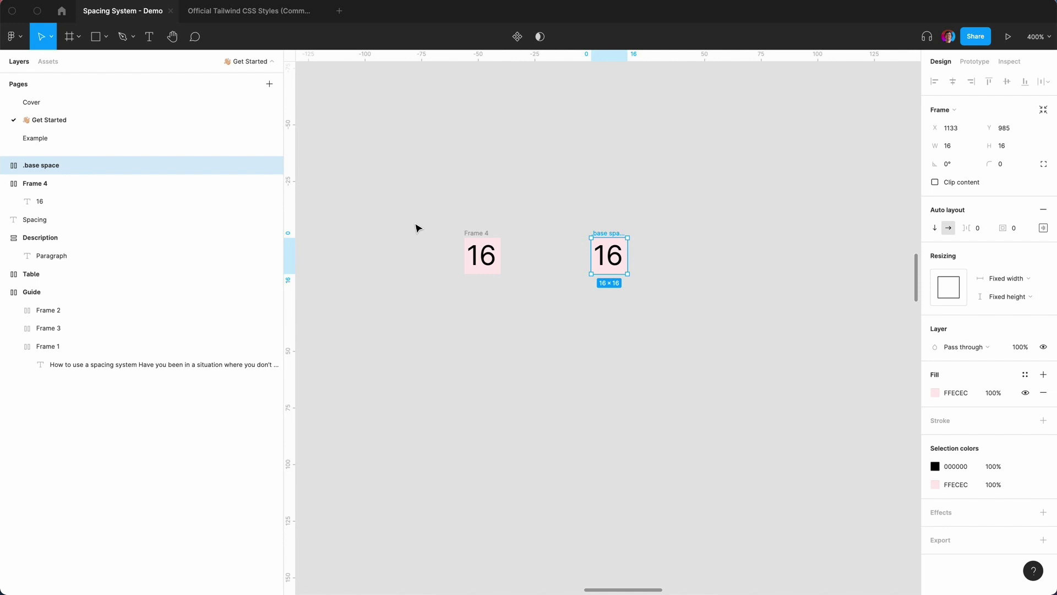
Step: Duplicate .base space and turn the copy into a main component
{"action": "left_click", "coordinate": [683, 212]}
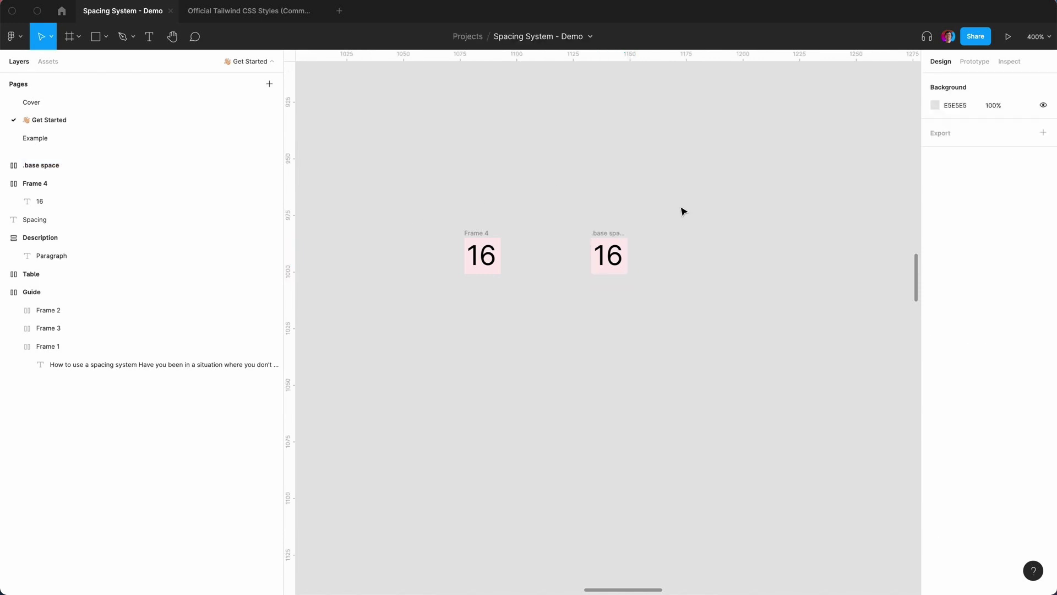
{"action": "left_click", "coordinate": [595, 228]}
{"action": "key", "text": "super+d"}
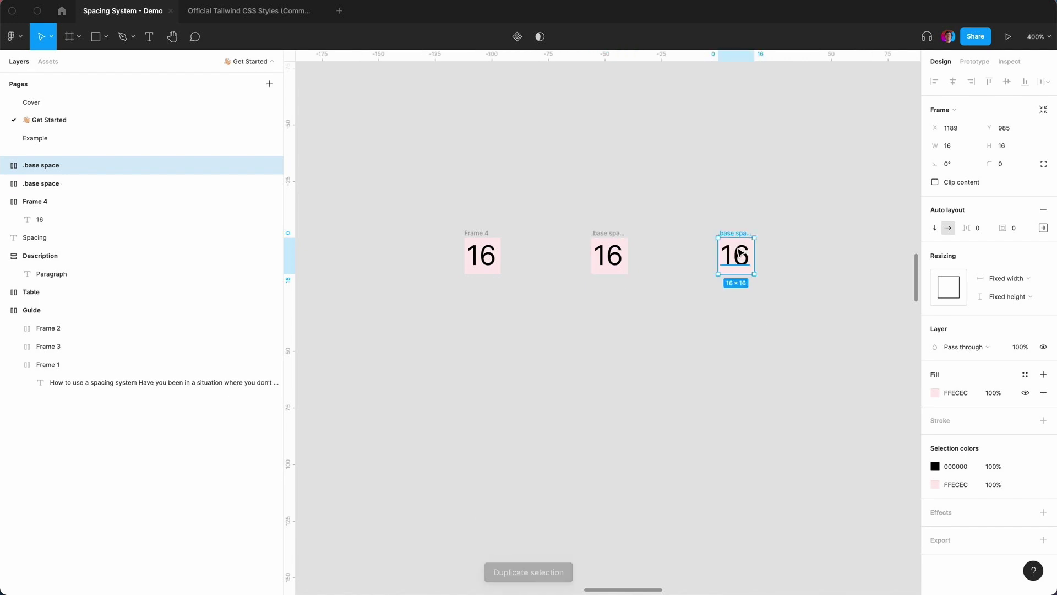
{"action": "key", "text": "super+alt+k"}
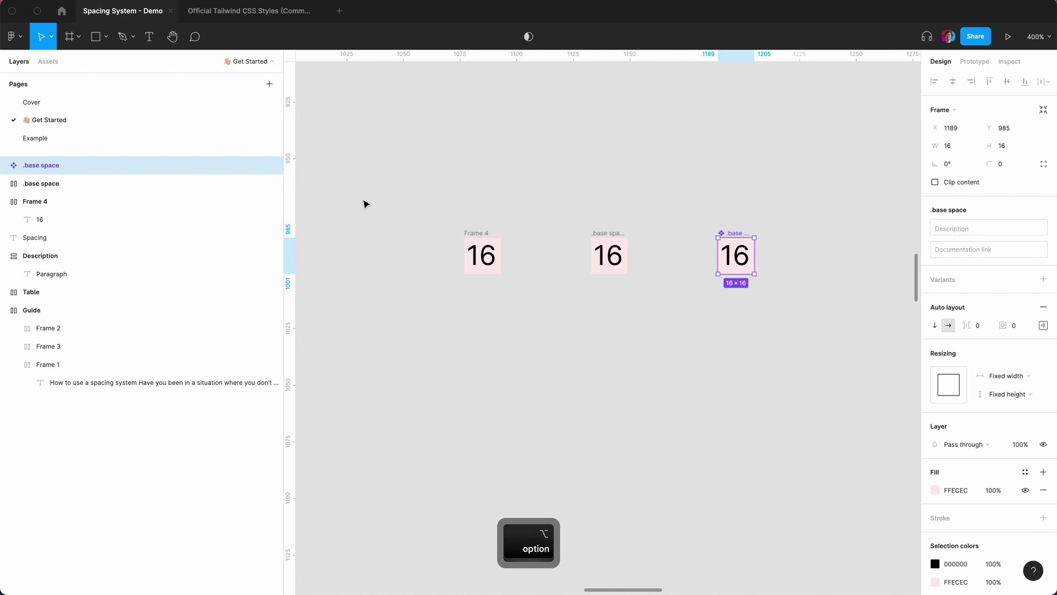
Step: Create an instance of the .base space component and place it further right
{"action": "key", "text": "super+d"}
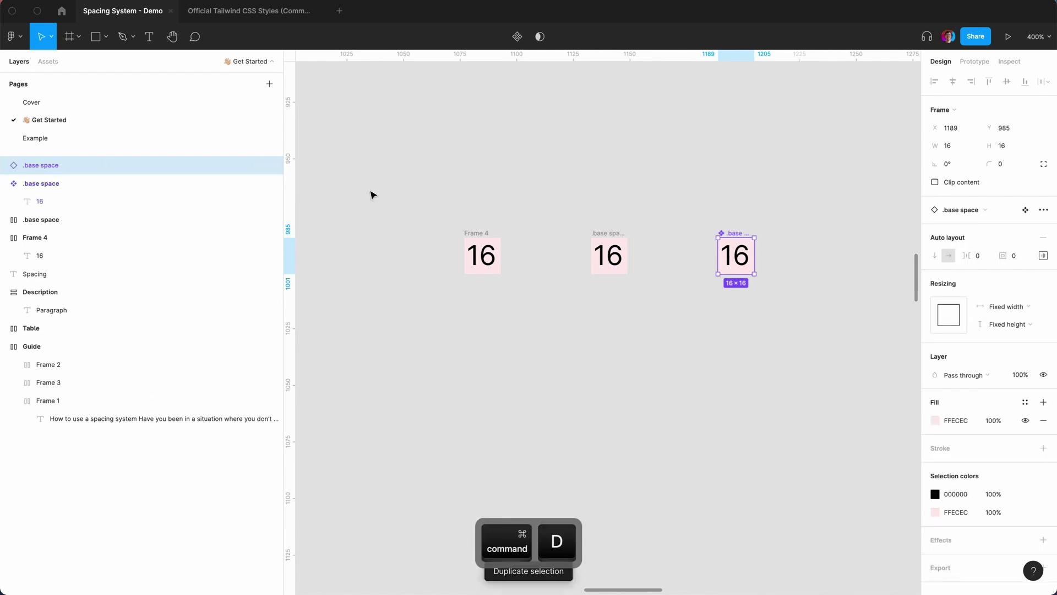
{"action": "left_click_drag", "start_coordinate": [743, 266], "coordinate": [842, 267]}
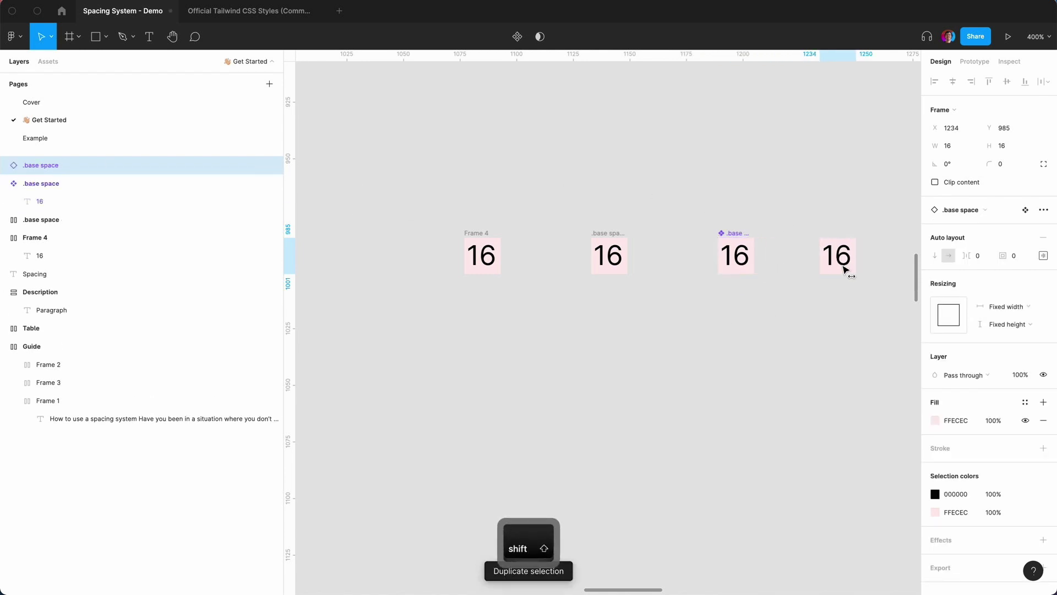
{"action": "left_click", "coordinate": [705, 231]}
{"action": "scroll", "coordinate": [705, 232], "scroll_direction": "right", "scroll_amount": 3}
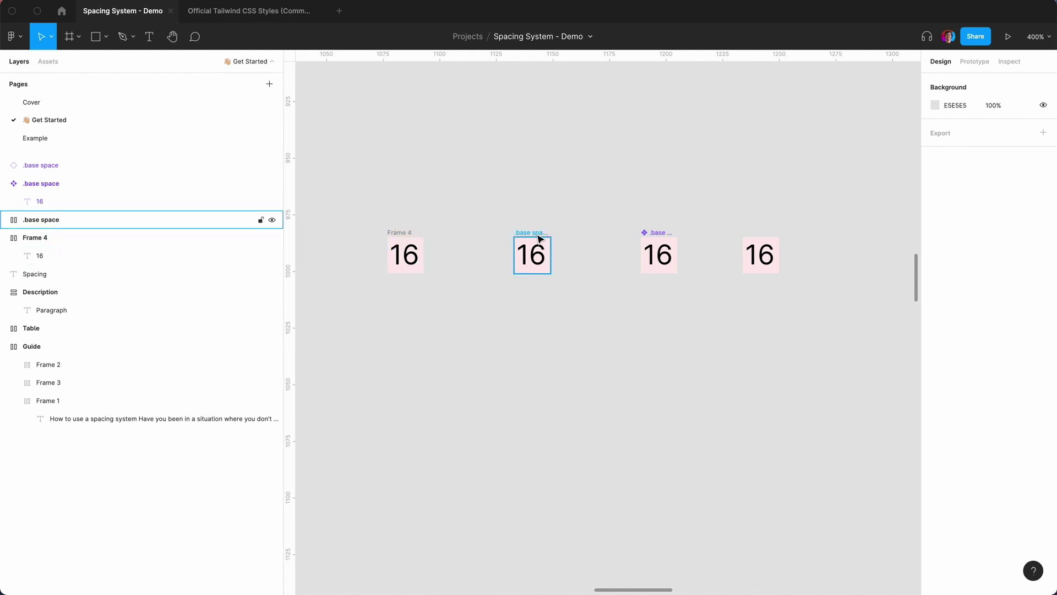
{"action": "left_click", "coordinate": [653, 236]}
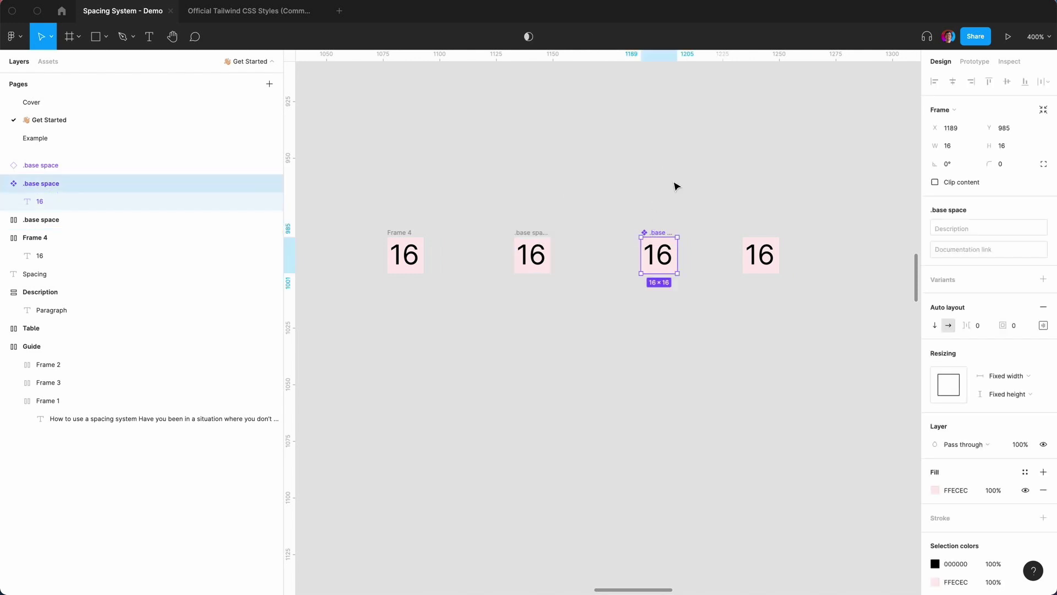
{"action": "left_click", "coordinate": [761, 240]}
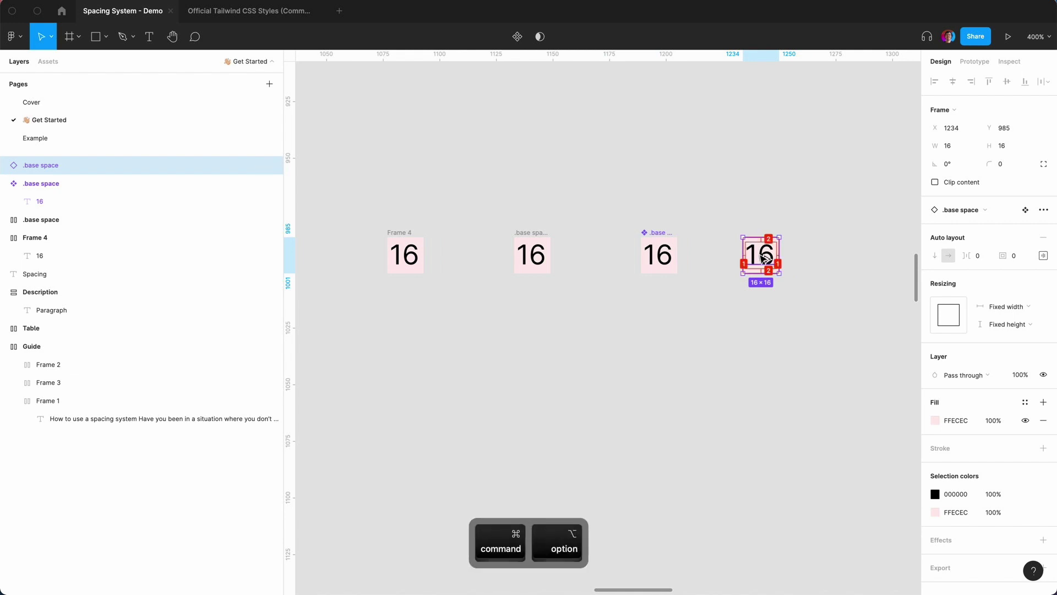
Step: Turn the fourth box into a component and name it 'space'
{"action": "key", "text": "super+alt+k"}
{"action": "double_click", "coordinate": [41, 167]}
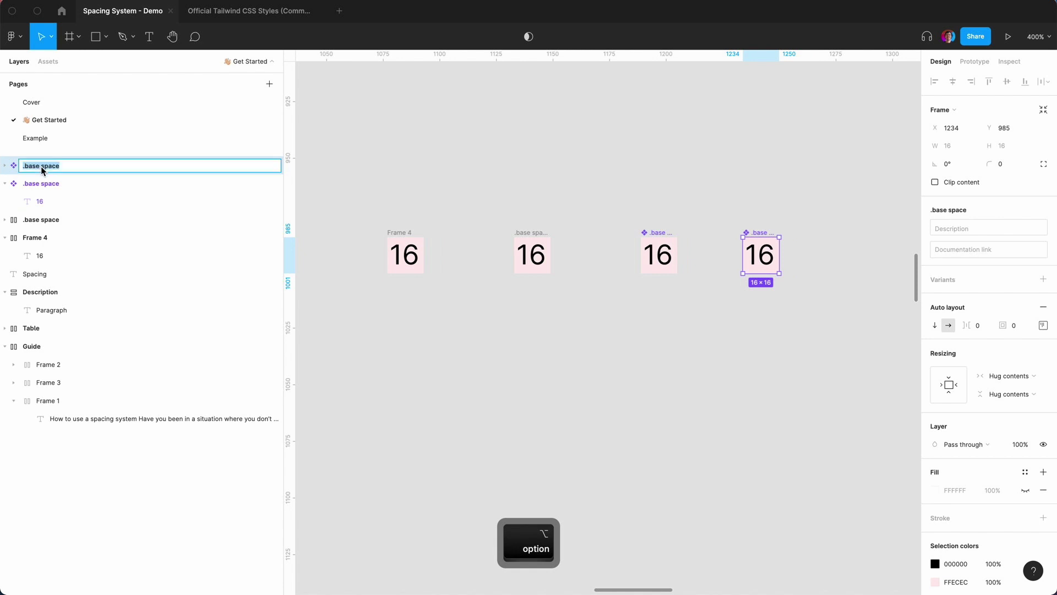
{"action": "type", "text": "space"}
{"action": "key", "text": "Return"}
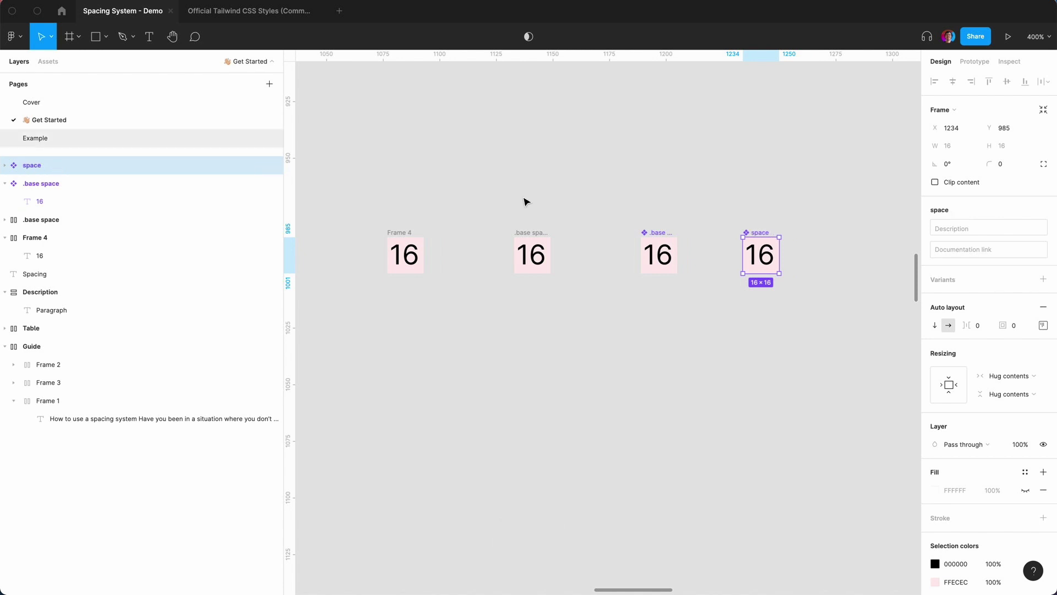
Step: Add four variants to space, named 24, 32, 40 and 80
{"action": "left_click", "coordinate": [1042, 281]}
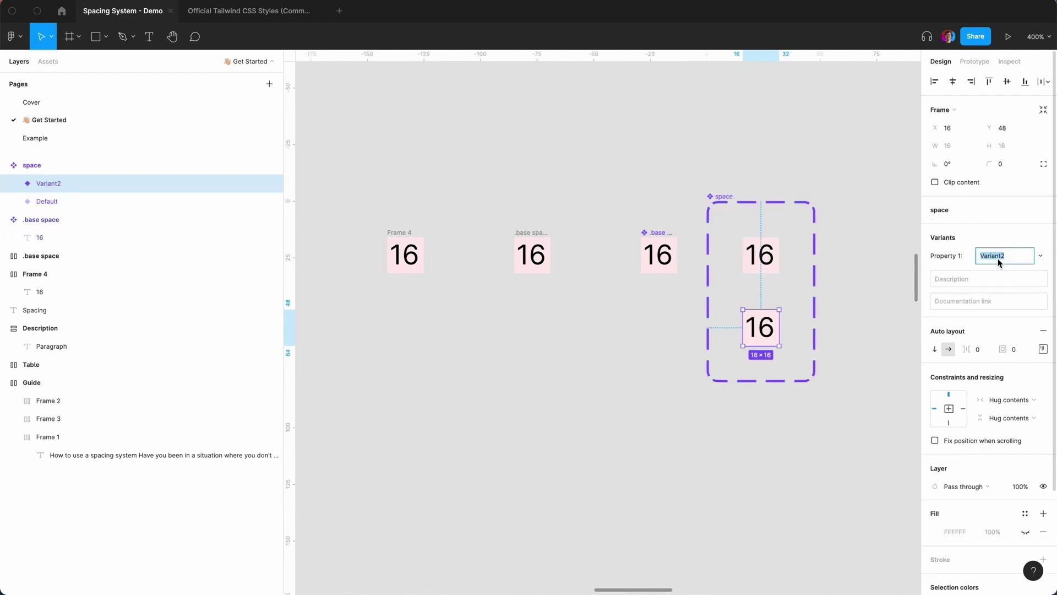
{"action": "type", "text": "24"}
{"action": "key", "text": "Return"}
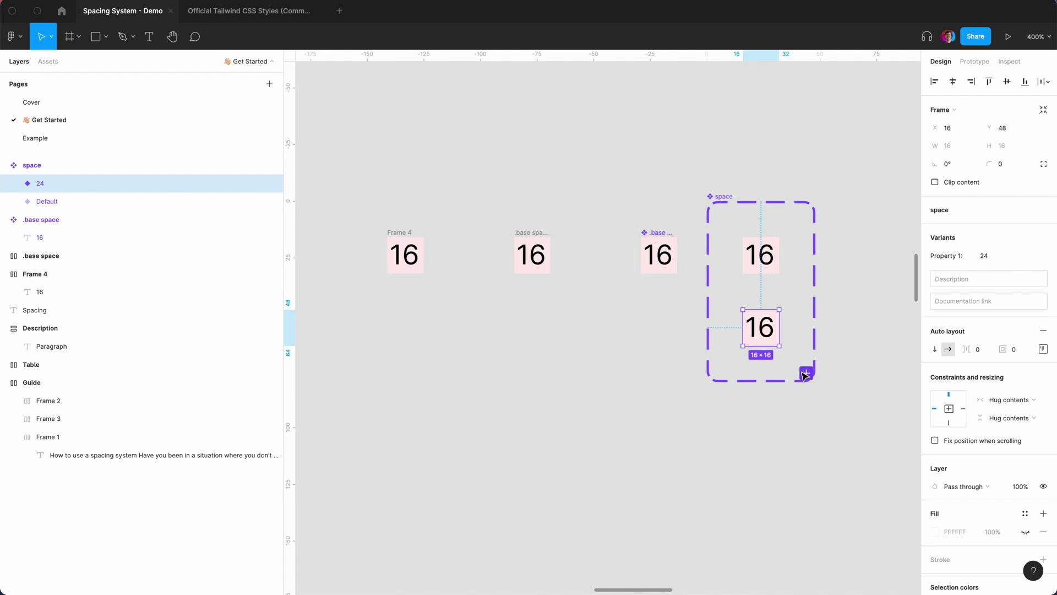
{"action": "left_click", "coordinate": [805, 374]}
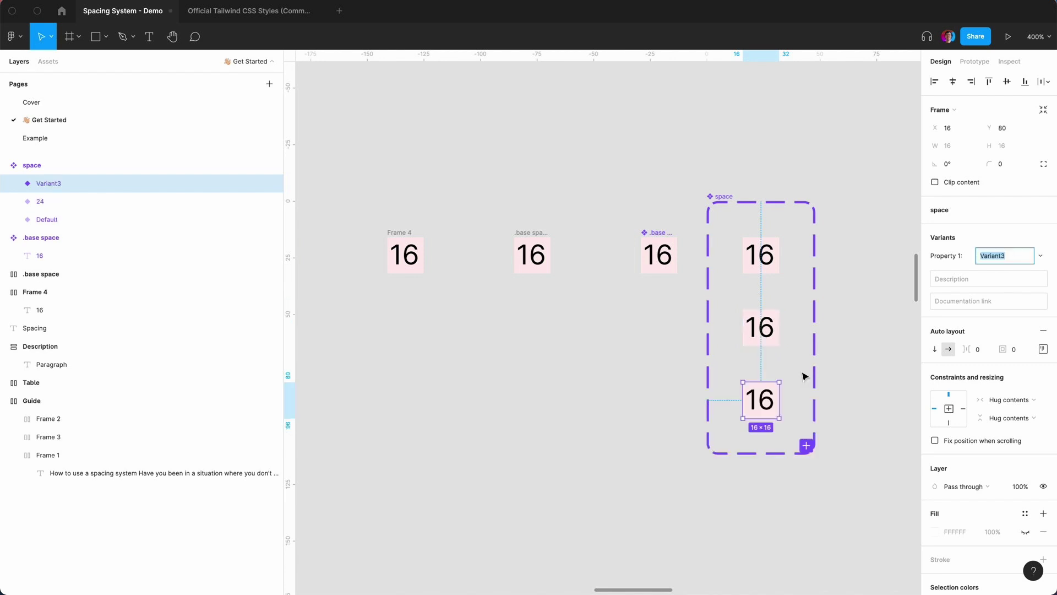
{"action": "type", "text": "32"}
{"action": "key", "text": "Return"}
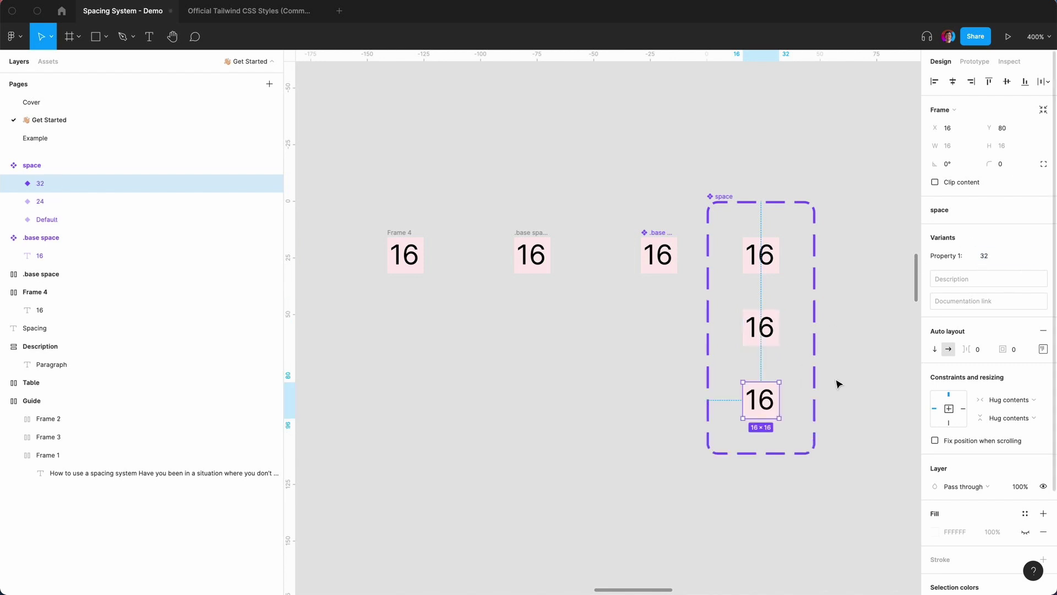
{"action": "left_click", "coordinate": [805, 449]}
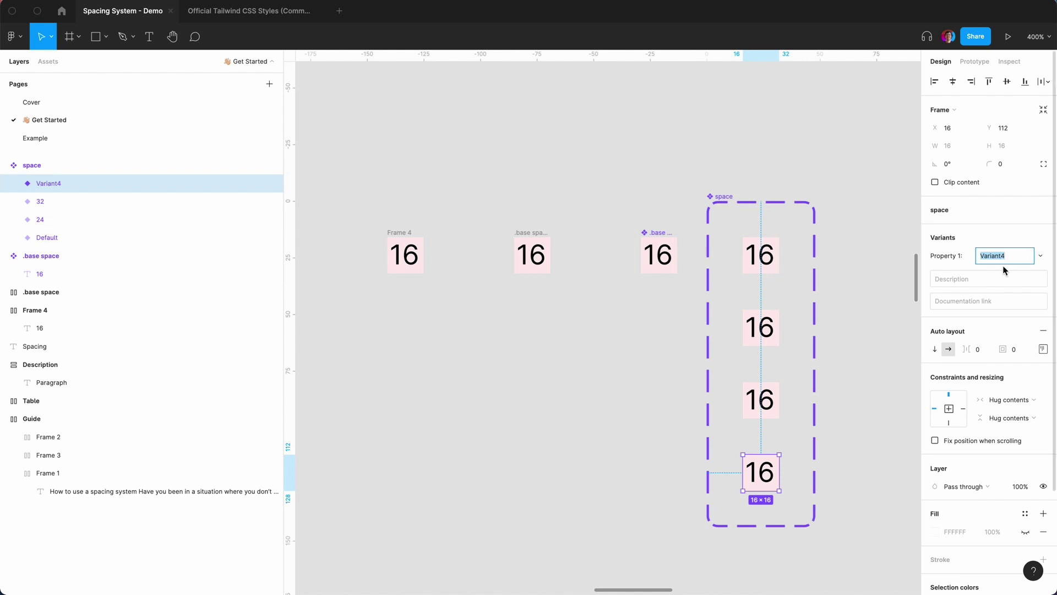
{"action": "type", "text": "40"}
{"action": "key", "text": "Return"}
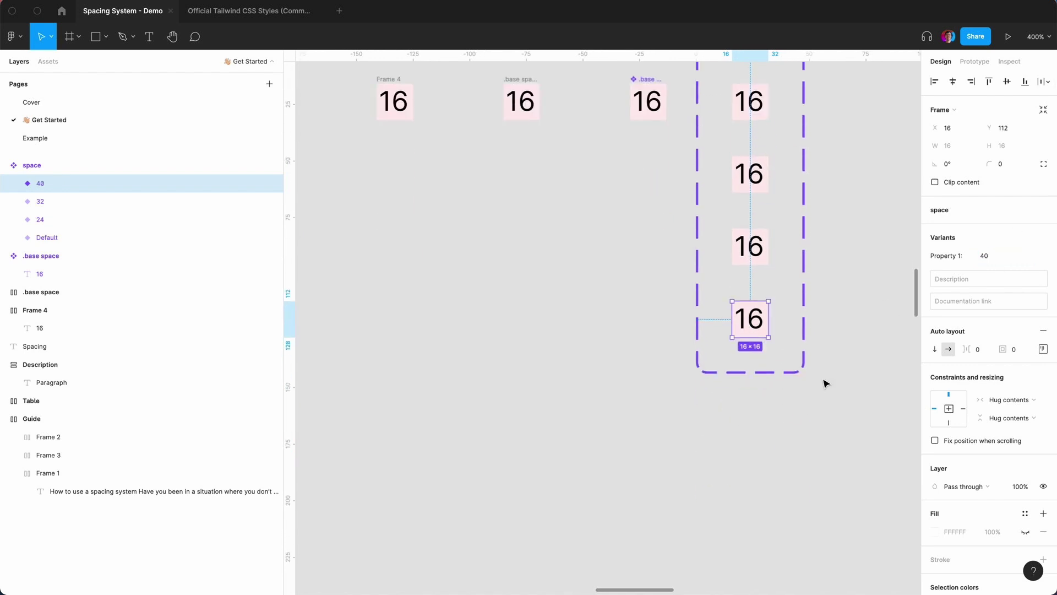
{"action": "left_click", "coordinate": [795, 365]}
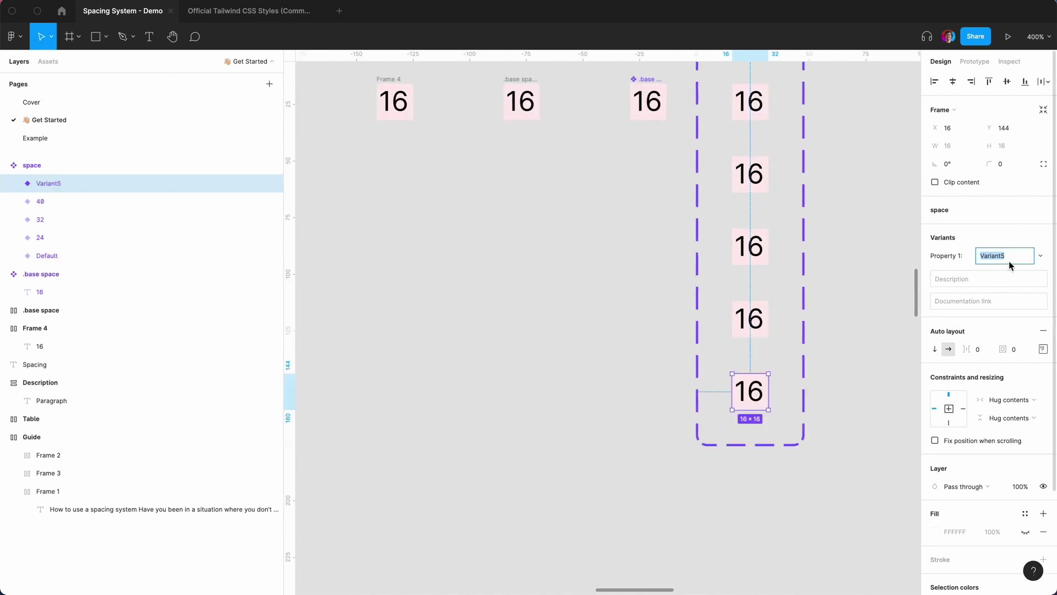
{"action": "type", "text": "80"}
{"action": "key", "text": "Return"}
{"action": "scroll", "coordinate": [557, 340], "scroll_direction": "up", "scroll_amount": 3}
Step: Change the second and third variants' 16 labels to 24 and 32
{"action": "left_click", "coordinate": [724, 244]}
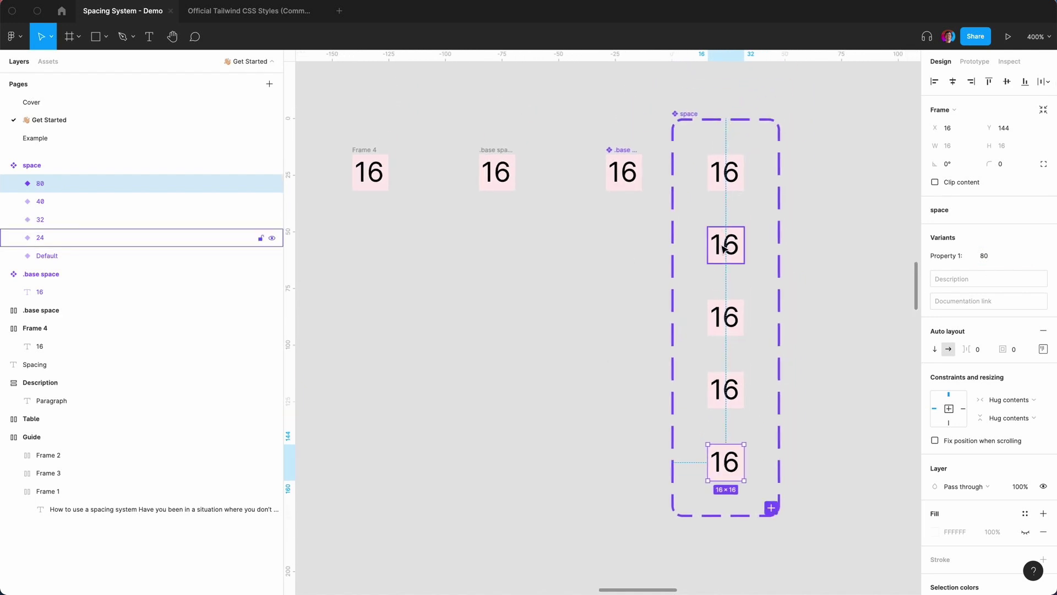
{"action": "double_click", "coordinate": [723, 244]}
{"action": "double_click", "coordinate": [723, 244]}
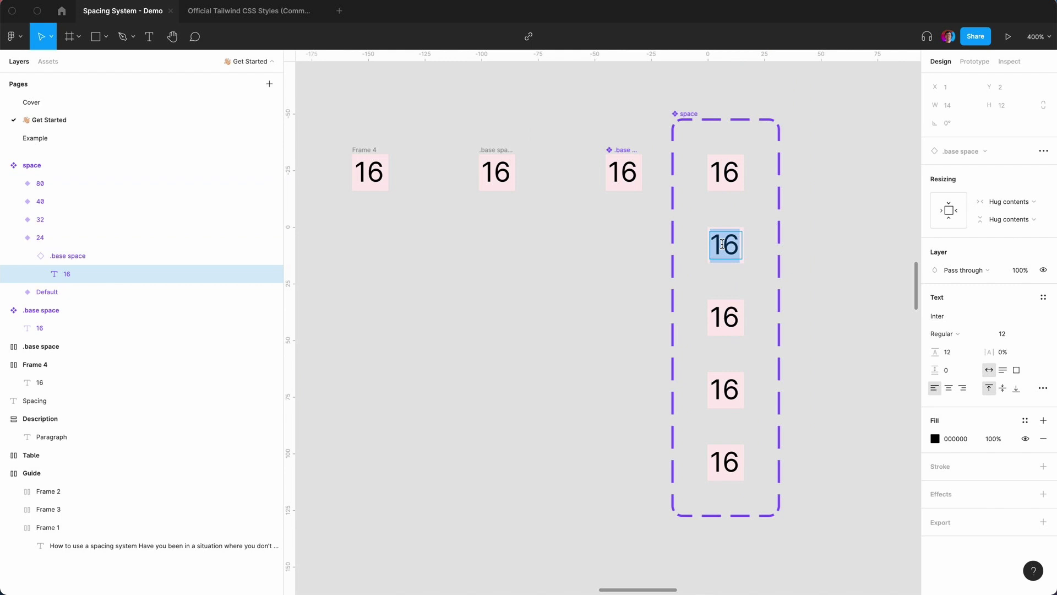
{"action": "type", "text": "24"}
{"action": "double_click", "coordinate": [726, 325]}
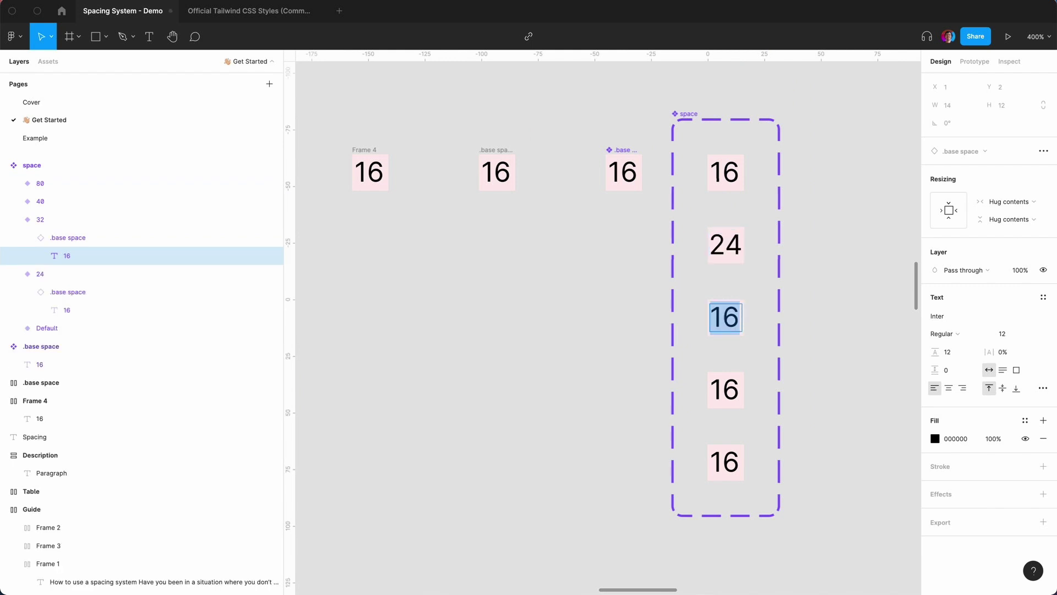
{"action": "type", "text": "32"}
Step: Change the fourth and fifth variants' labels to 40 and 80
{"action": "double_click", "coordinate": [720, 386]}
{"action": "type", "text": "40"}
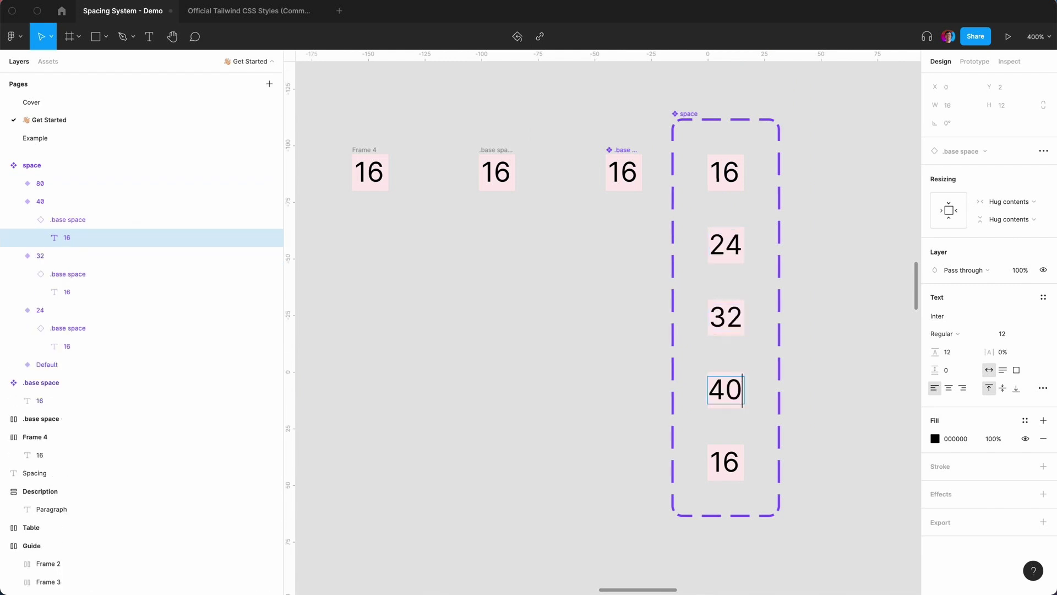
{"action": "double_click", "coordinate": [725, 463]}
{"action": "type", "text": "80"}
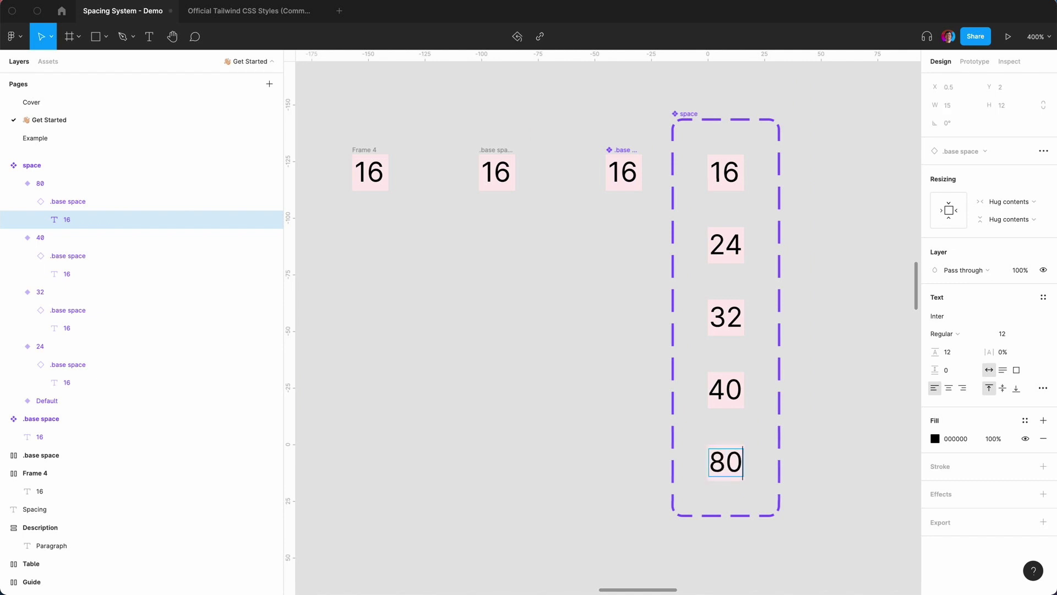
{"action": "key", "text": "Return"}
{"action": "key", "text": "BackSpace"}
{"action": "key", "text": "Escape"}
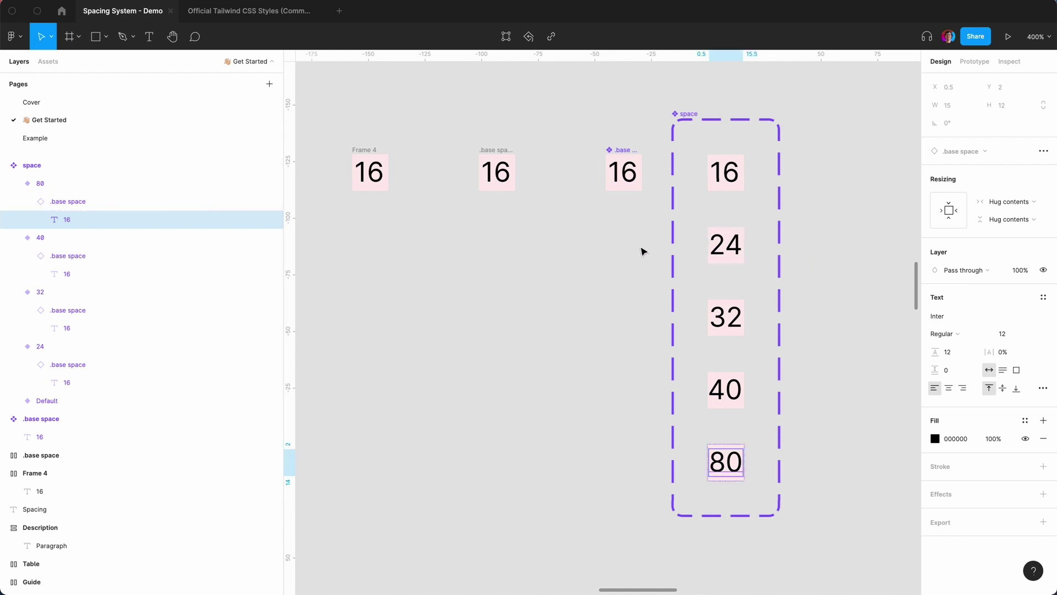
{"action": "left_click", "coordinate": [726, 243]}
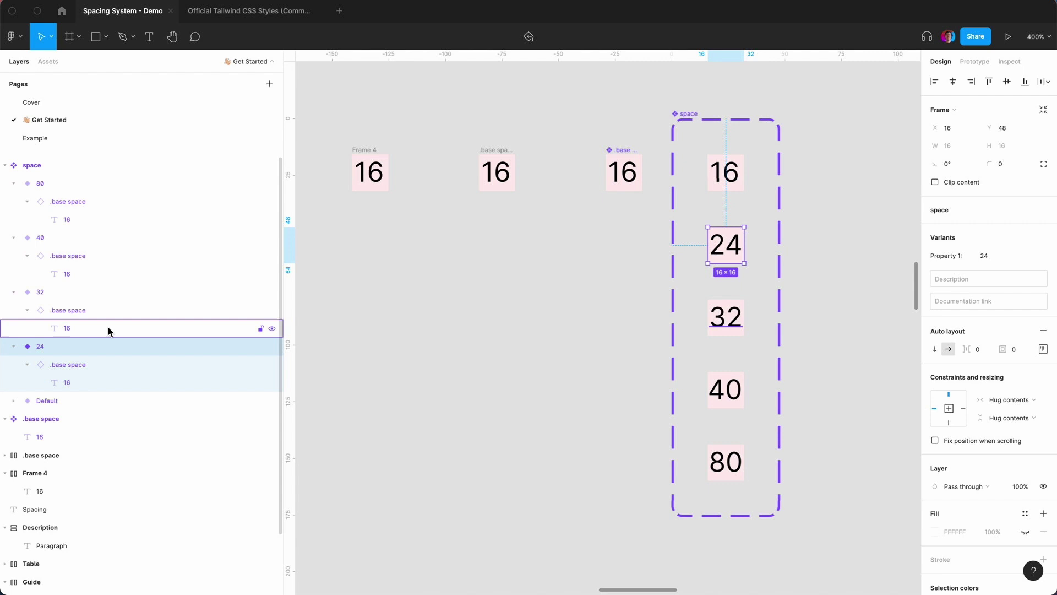
Step: Resize the 24 variant's spacer box to 24×24
{"action": "key", "text": "Return"}
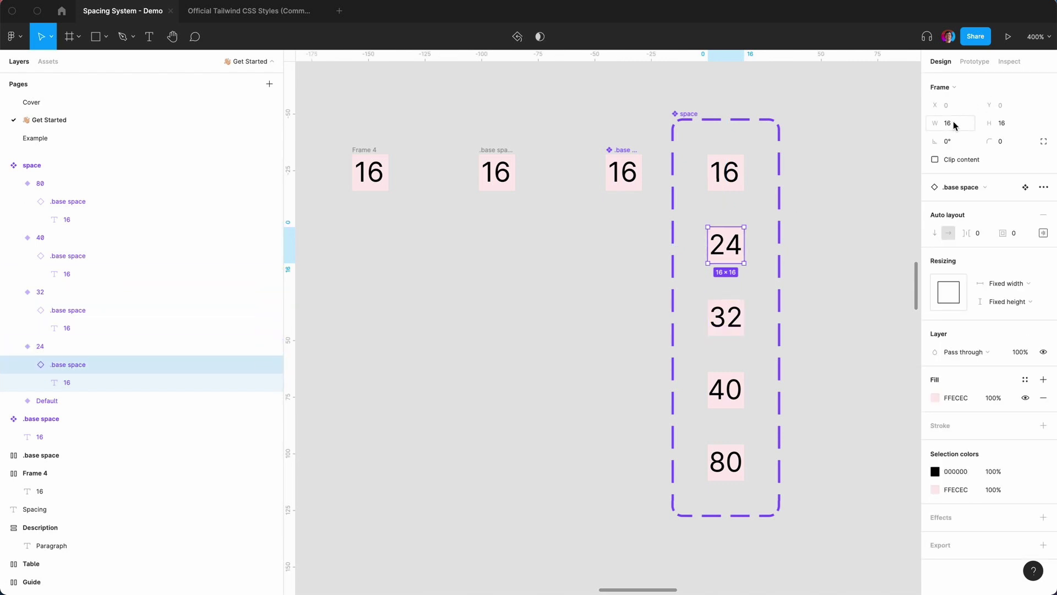
{"action": "type", "text": "24"}
{"action": "left_click", "coordinate": [1010, 123]}
{"action": "type", "text": "24"}
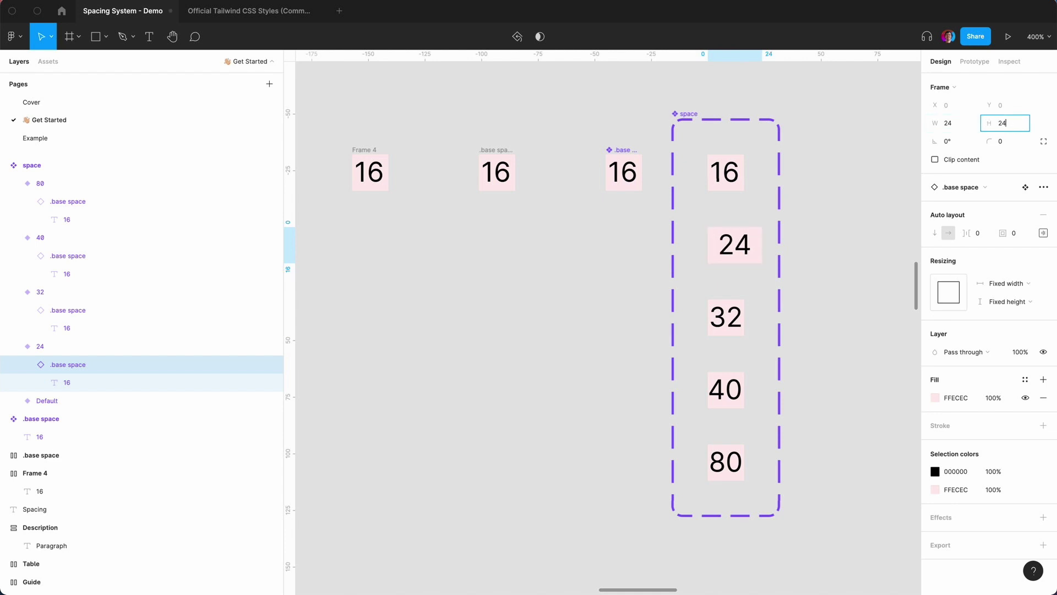
{"action": "key", "text": "Return"}
Step: Resize the 32 variant's spacer box to 32×32
{"action": "key", "text": "shift+Tab"}
{"action": "key", "text": "Return"}
{"action": "left_click", "coordinate": [948, 123]}
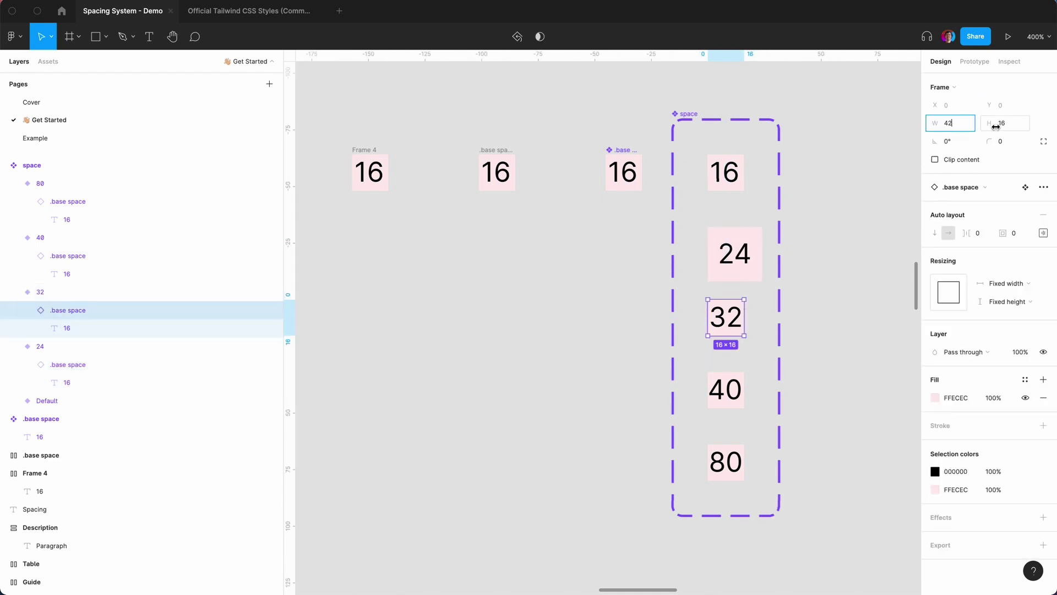
{"action": "type", "text": "32"}
{"action": "key", "text": "Tab"}
{"action": "type", "text": "32"}
{"action": "key", "text": "Return"}
{"action": "key", "text": "shift+Return"}
Step: Resize the 40 variant's spacer box to 40×40
{"action": "key", "text": "shift+Tab"}
{"action": "key", "text": "Return"}
{"action": "left_click", "coordinate": [948, 122]}
{"action": "type", "text": "40"}
{"action": "key", "text": "Tab"}
{"action": "type", "text": "40"}
{"action": "key", "text": "Return"}
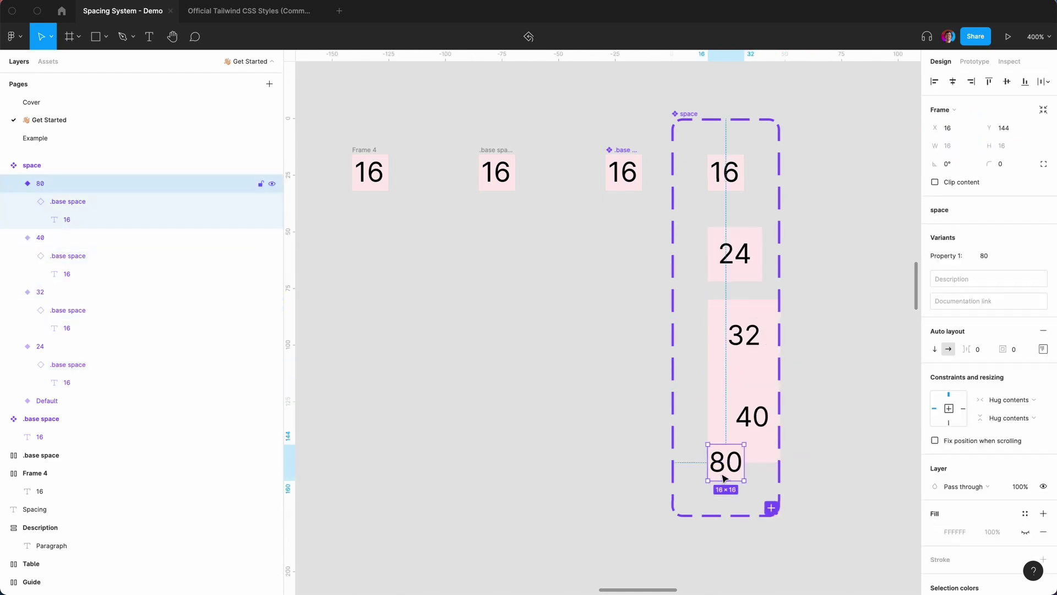
{"action": "key", "text": "shift+Return"}
Step: Resize the 80 variant's spacer box to 80×80
{"action": "key", "text": "shift+Tab"}
{"action": "key", "text": "Return"}
{"action": "left_click", "coordinate": [956, 125]}
{"action": "type", "text": "80"}
{"action": "key", "text": "Tab"}
{"action": "type", "text": "80"}
{"action": "key", "text": "Return"}
{"action": "left_click", "coordinate": [840, 154]}
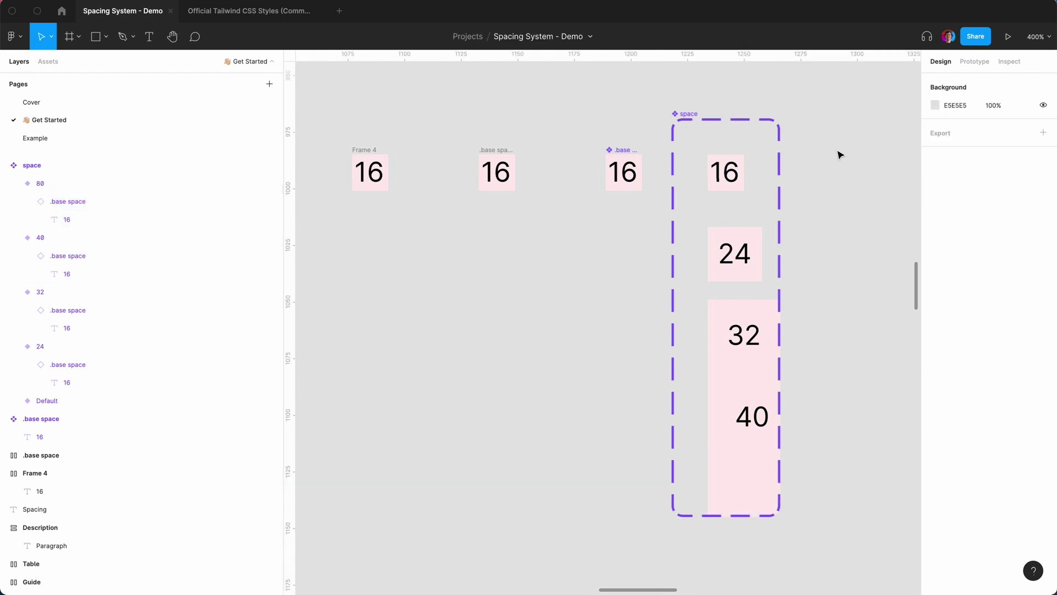
Step: Apply auto layout to the space component set with 16 spacing between variants
{"action": "left_click", "coordinate": [690, 115]}
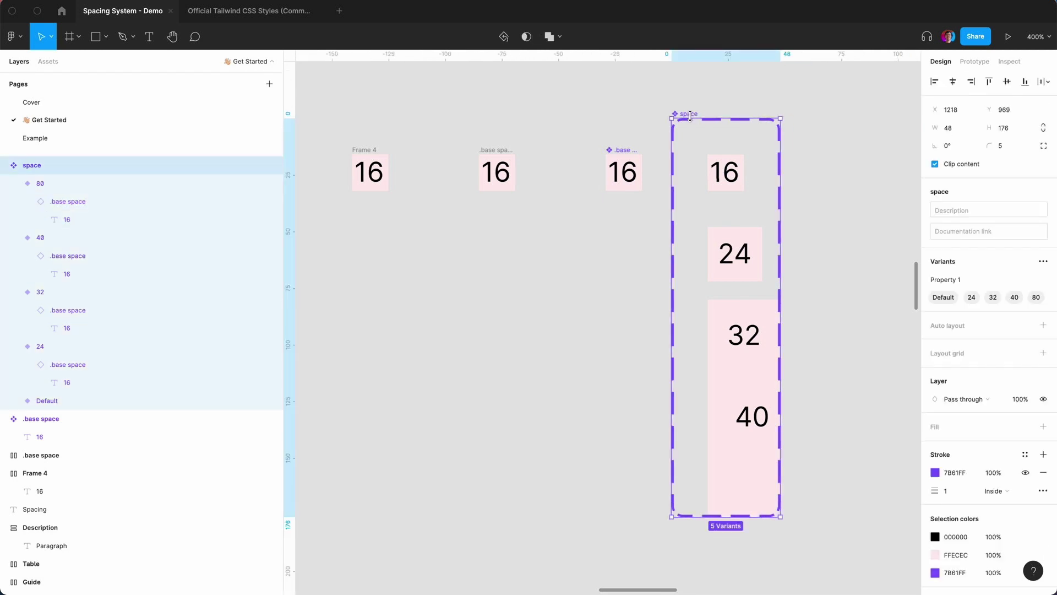
{"action": "key", "text": "shift+a"}
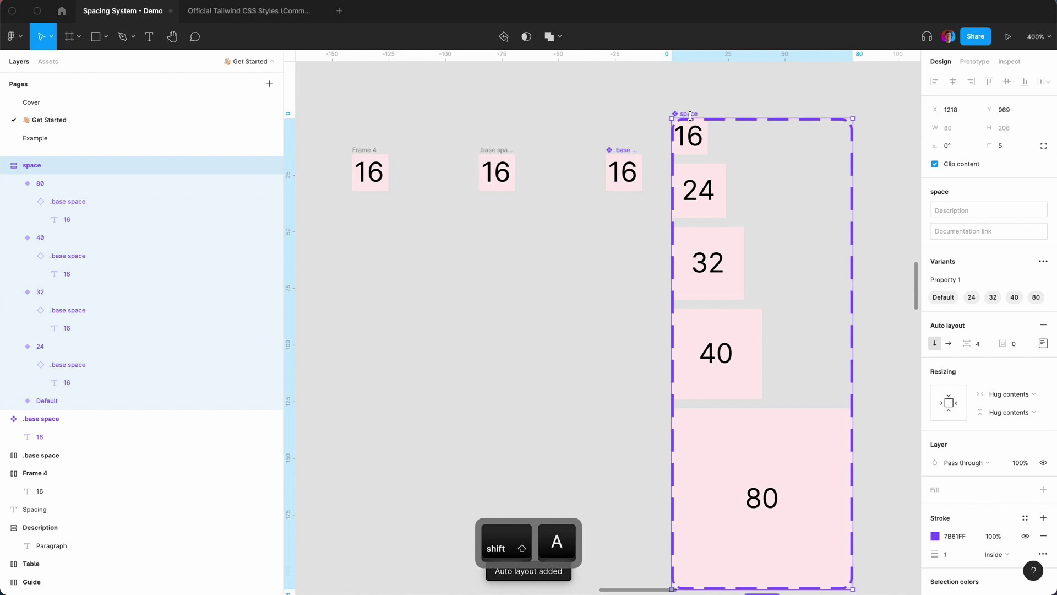
{"action": "left_click", "coordinate": [980, 346]}
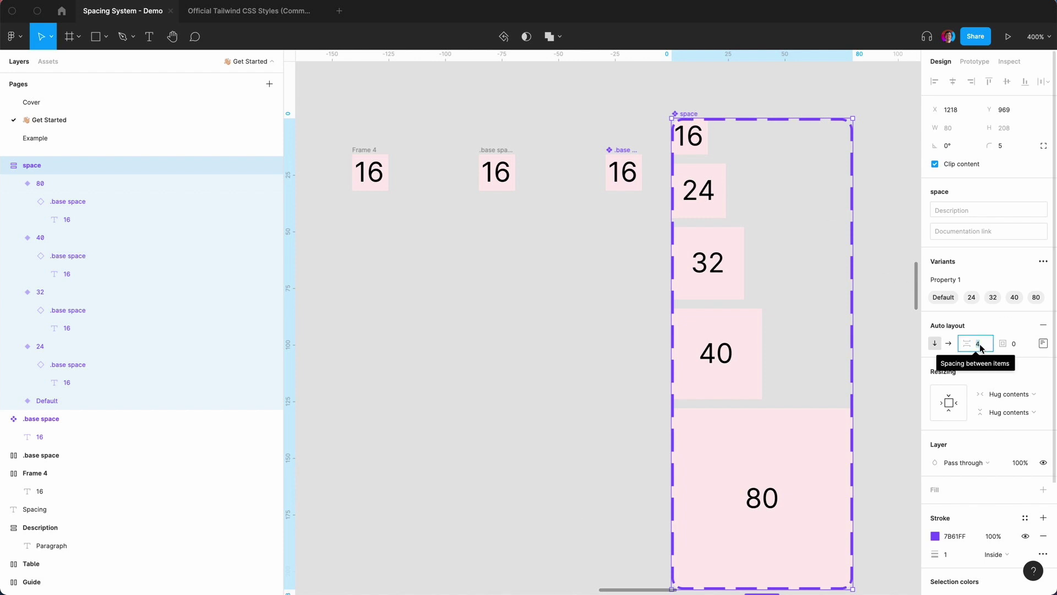
{"action": "type", "text": "16"}
{"action": "key", "text": "Return"}
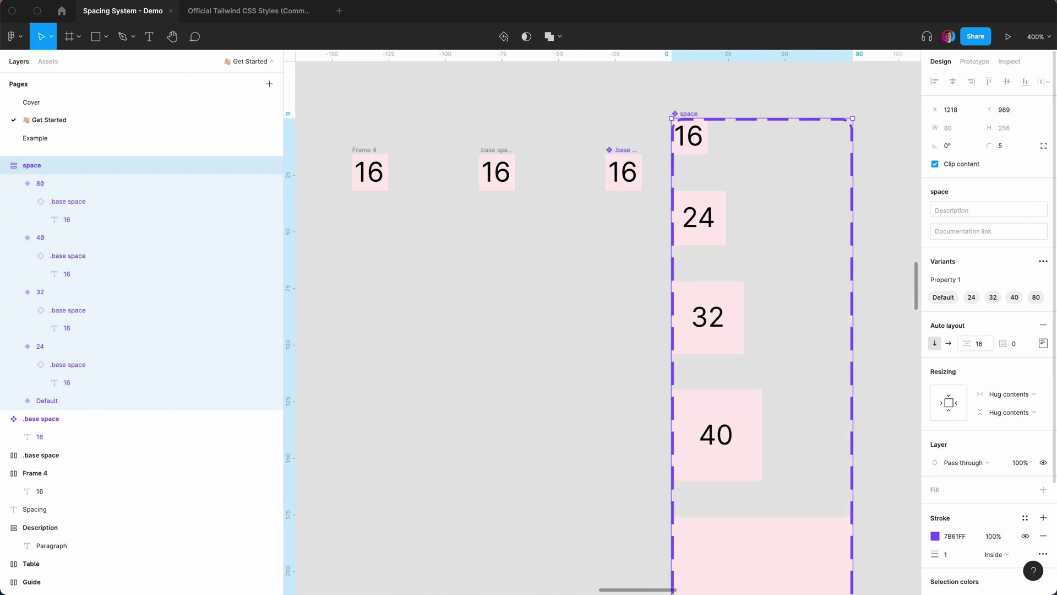
{"action": "left_click", "coordinate": [564, 380]}
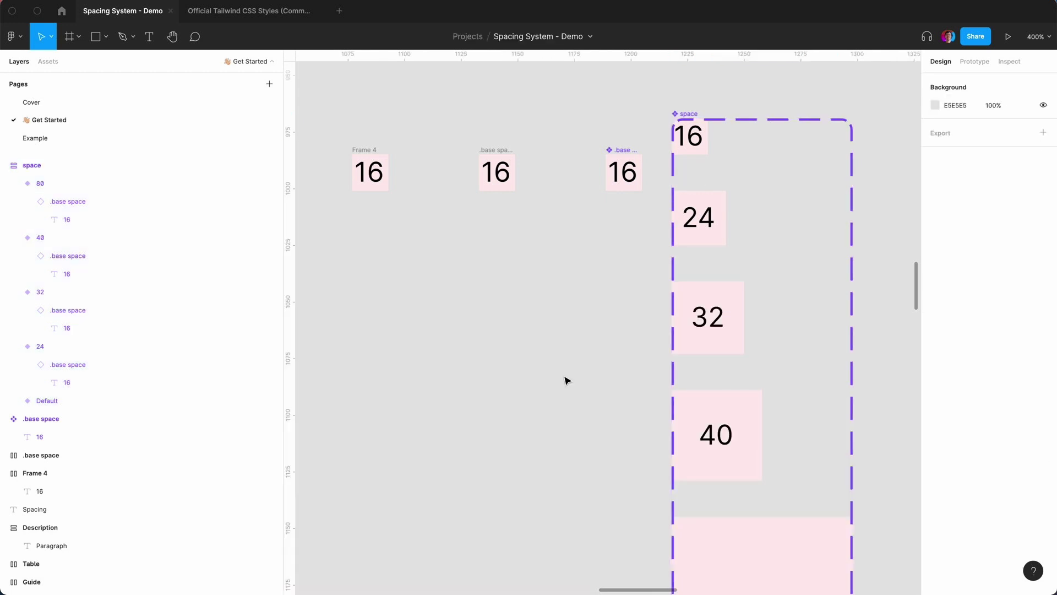
Step: Set 40 padding around the variants inside the space component set
{"action": "left_click", "coordinate": [689, 116]}
{"action": "left_click", "coordinate": [1003, 148]}
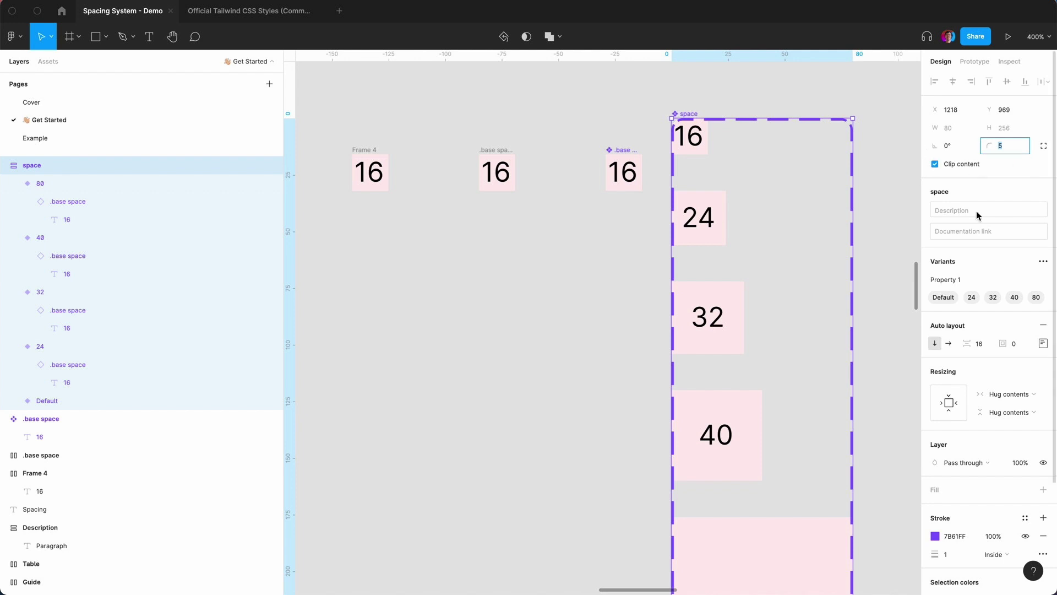
{"action": "left_click", "coordinate": [1016, 349]}
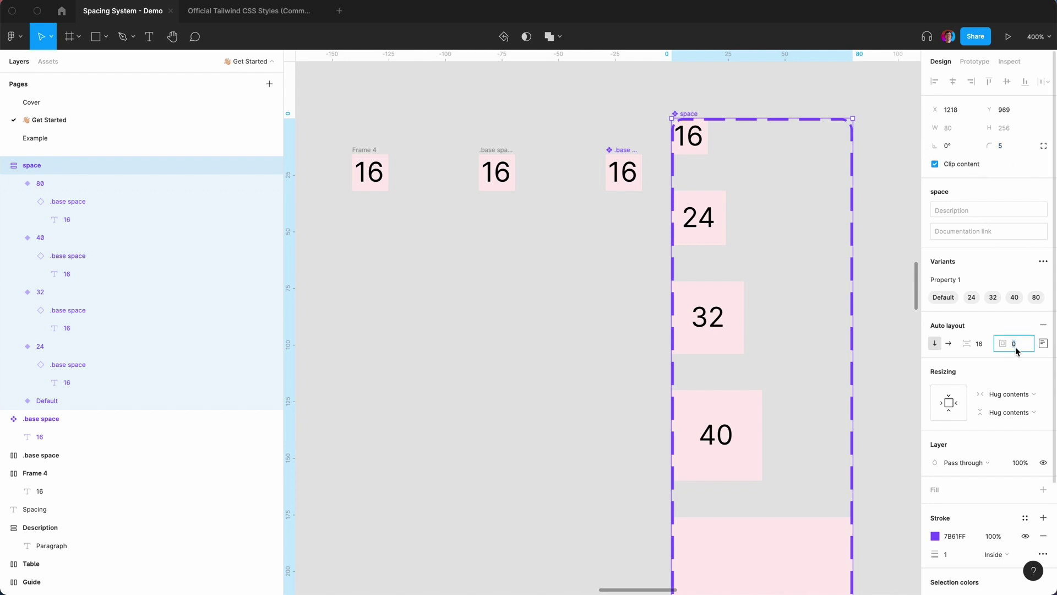
{"action": "type", "text": "40"}
{"action": "key", "text": "Return"}
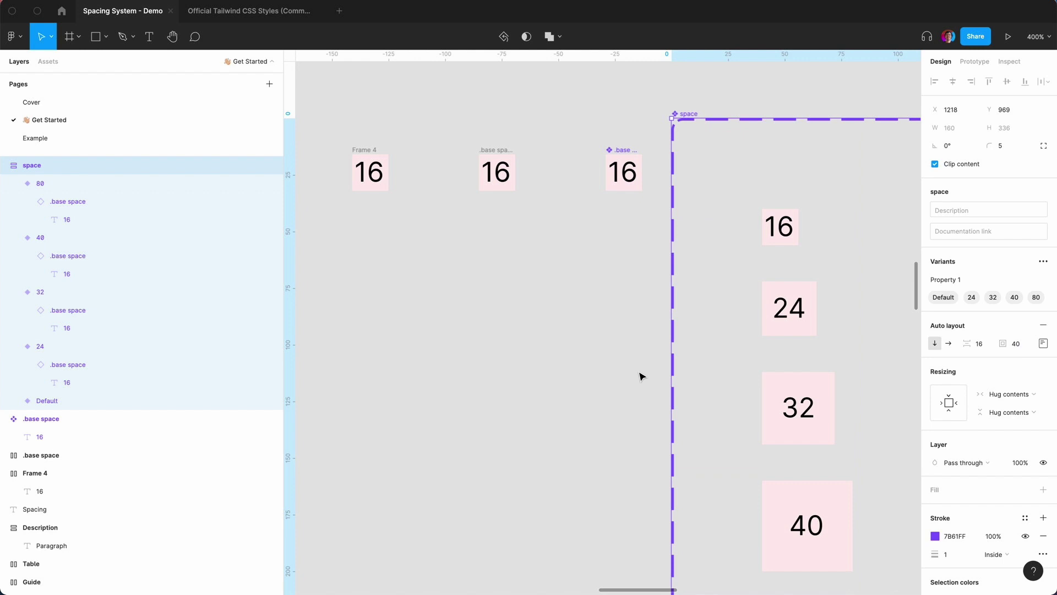
{"action": "left_click", "coordinate": [640, 376]}
{"action": "key", "text": "minus"}
{"action": "left_click", "coordinate": [663, 231]}
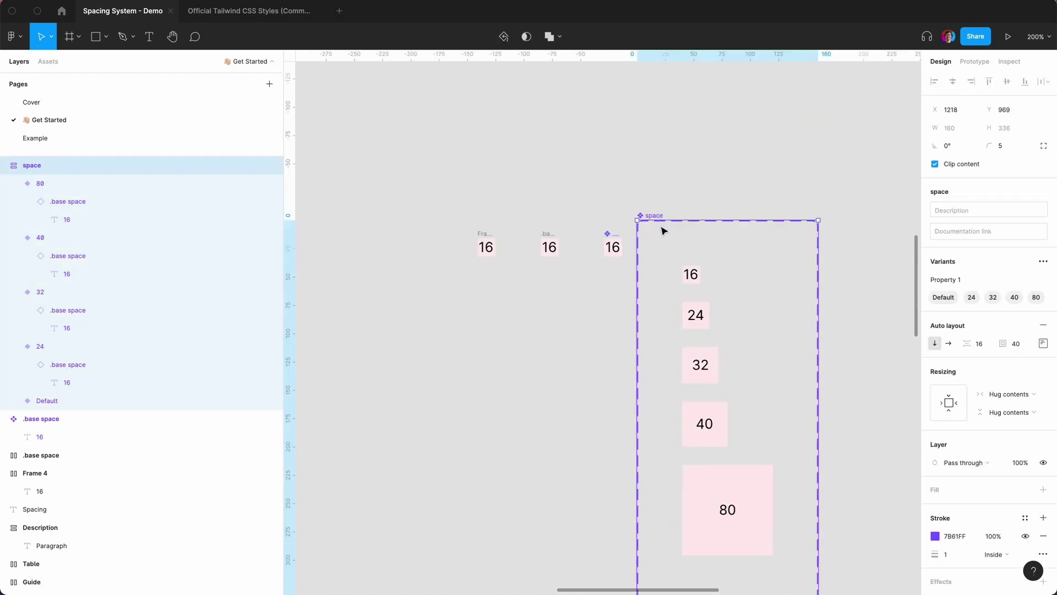
{"action": "left_click", "coordinate": [597, 318]}
{"action": "scroll", "coordinate": [597, 319], "scroll_direction": "down", "scroll_amount": 3}
{"action": "scroll", "coordinate": [597, 318], "scroll_direction": "right", "scroll_amount": 4}
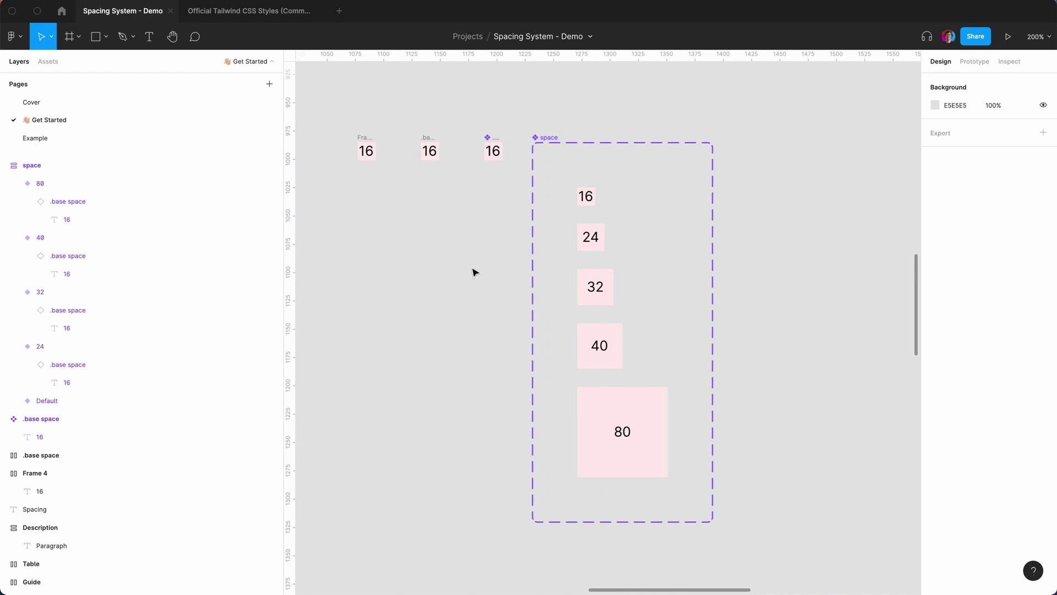
Step: Change the .base space fill to pale green F8FFEC so every spacer turns green
{"action": "key", "text": "plus"}
{"action": "scroll", "coordinate": [458, 372], "scroll_direction": "up", "scroll_amount": 3}
{"action": "scroll", "coordinate": [459, 372], "scroll_direction": "left", "scroll_amount": 2}
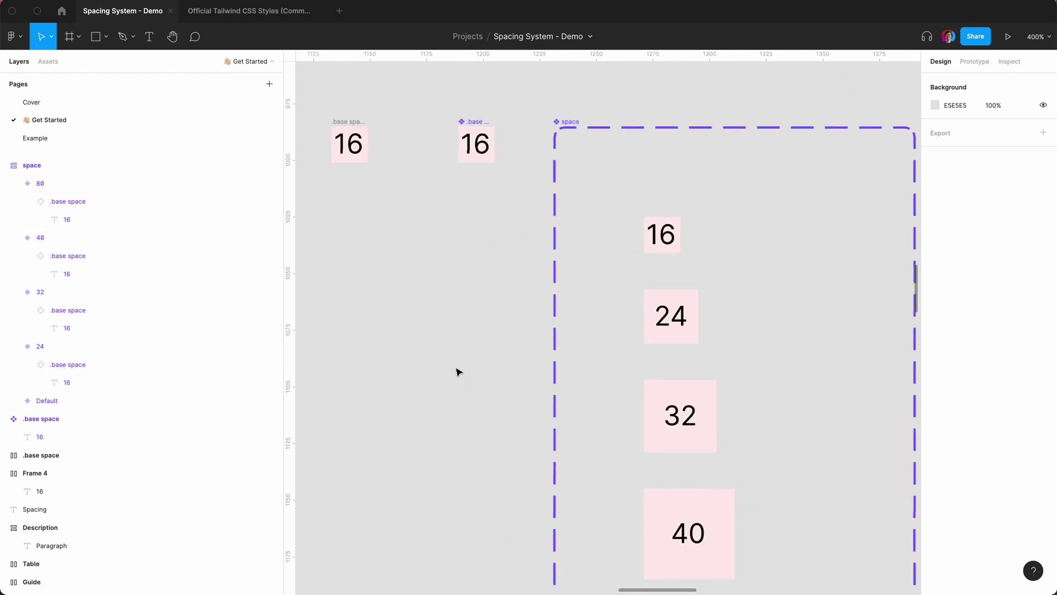
{"action": "left_click", "coordinate": [489, 149]}
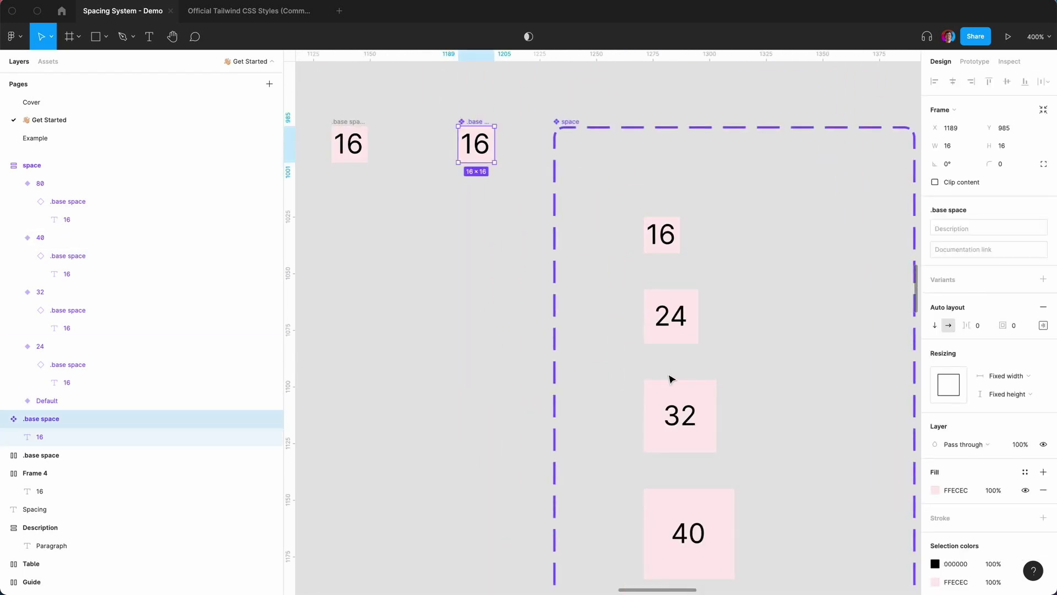
{"action": "left_click", "coordinate": [935, 490]}
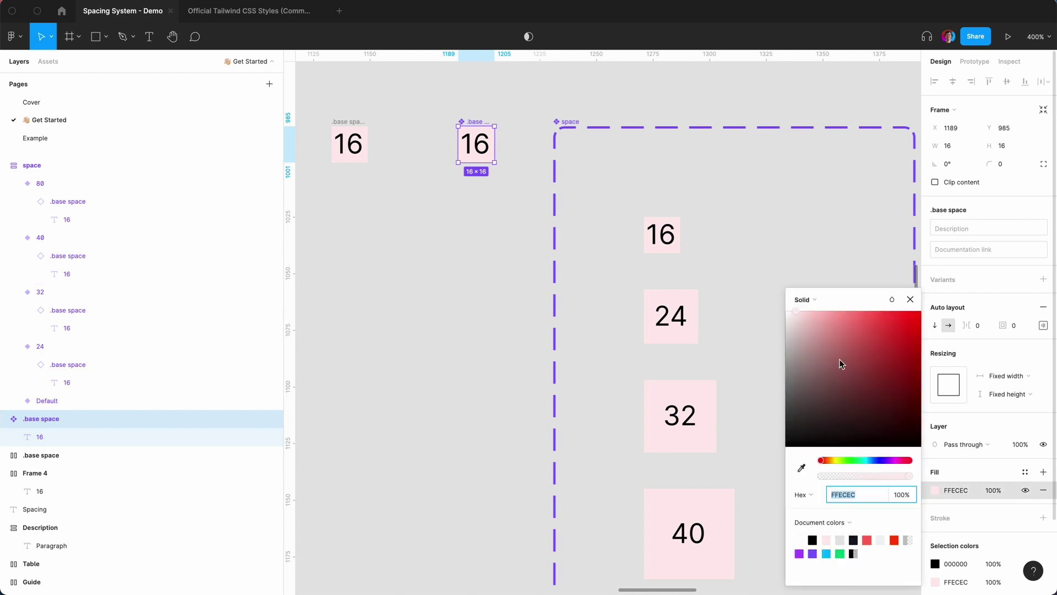
{"action": "left_click_drag", "start_coordinate": [821, 459], "coordinate": [840, 461]}
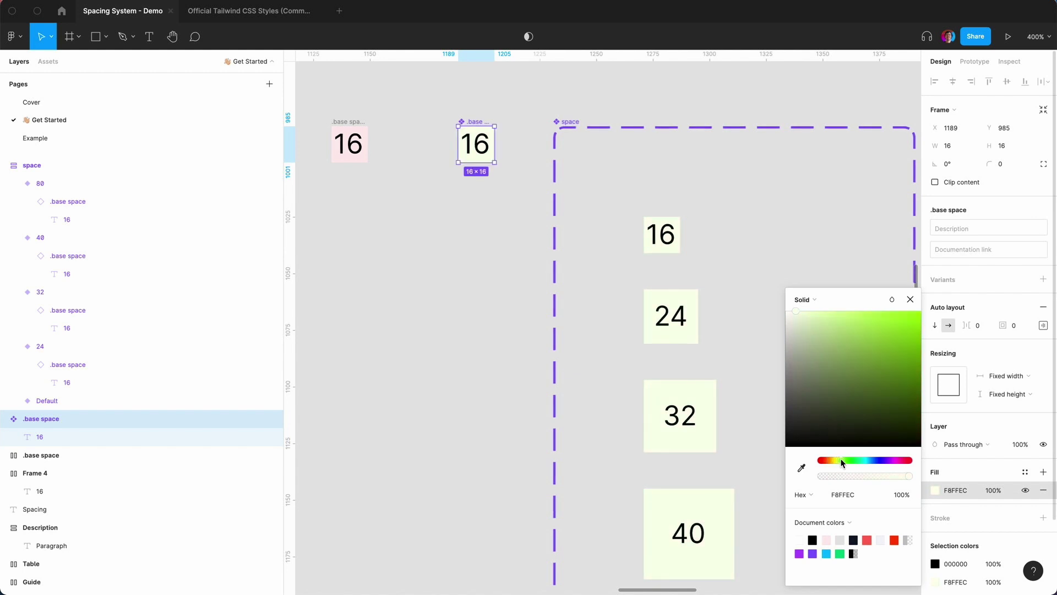
{"action": "left_click", "coordinate": [703, 264]}
{"action": "left_click", "coordinate": [504, 266]}
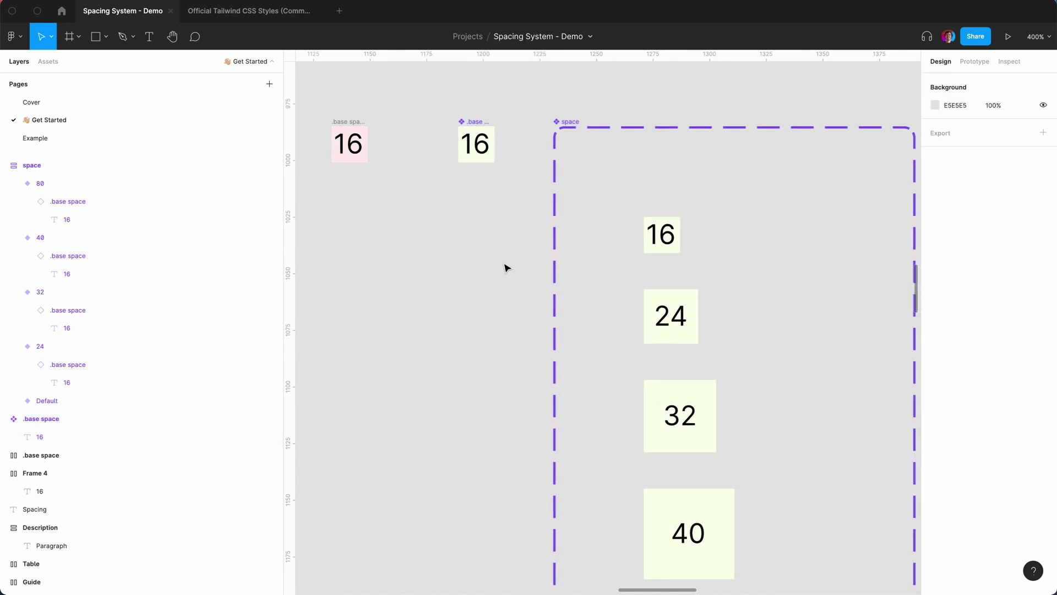
{"action": "scroll", "coordinate": [566, 235], "scroll_direction": "down", "scroll_amount": 5}
{"action": "scroll", "coordinate": [567, 234], "scroll_direction": "down", "scroll_amount": 4}
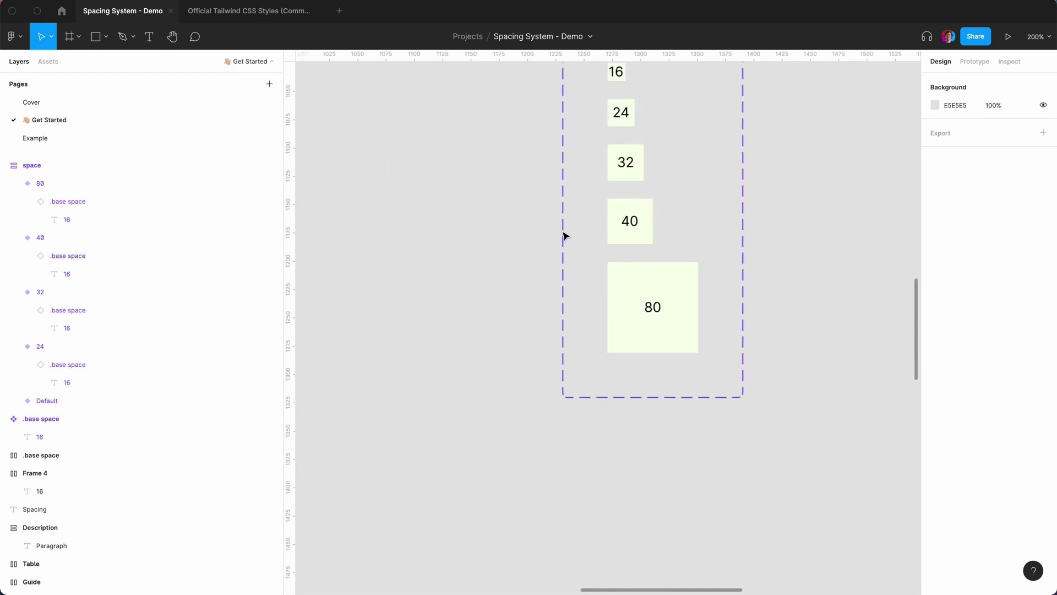
{"action": "scroll", "coordinate": [589, 303], "scroll_direction": "up", "scroll_amount": 3}
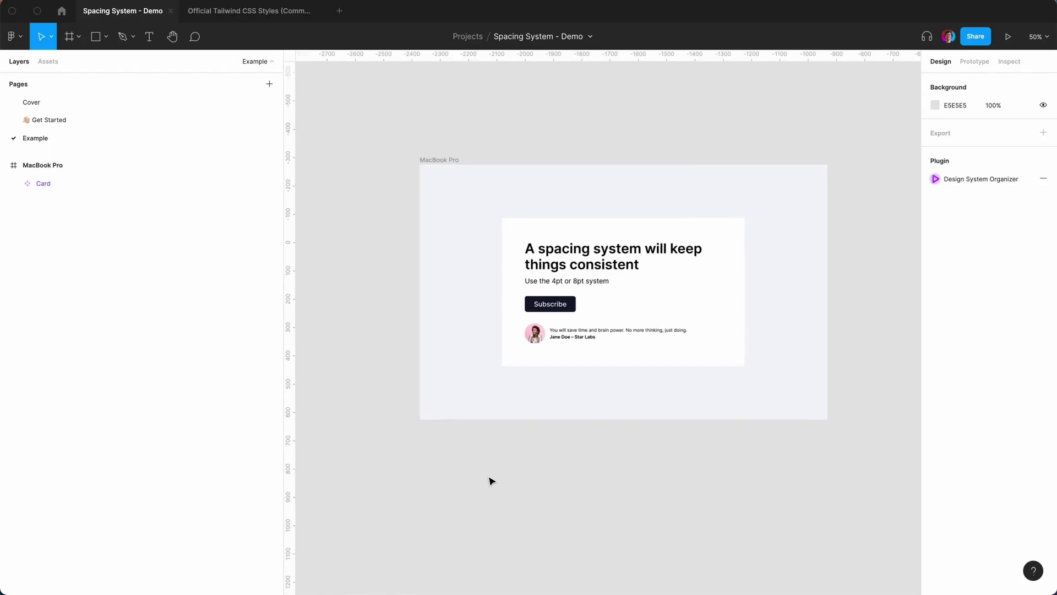
{"action": "key", "text": "shift+0"}
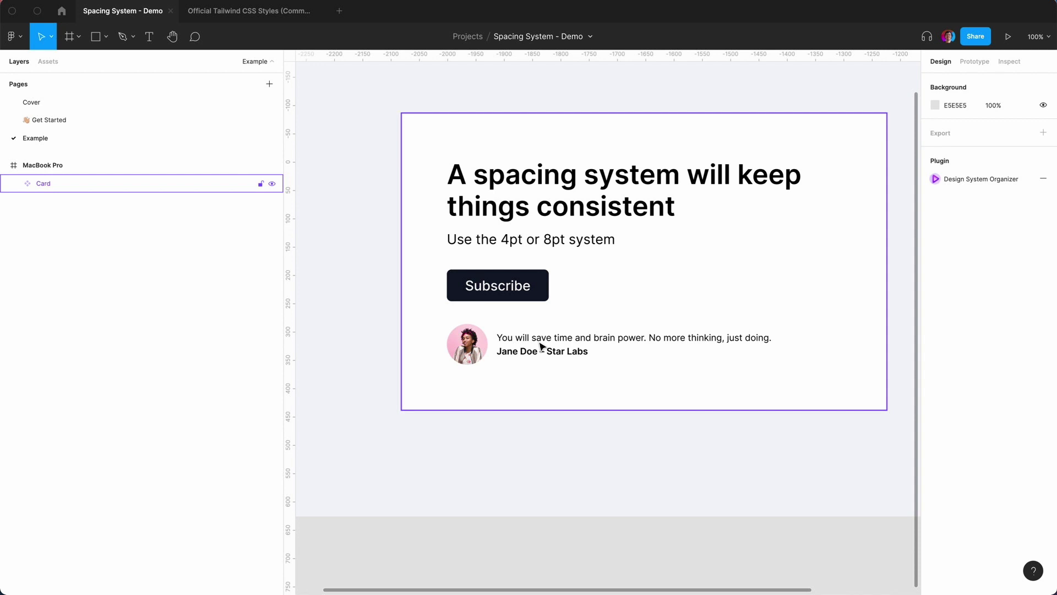
{"action": "left_click", "coordinate": [626, 237]}
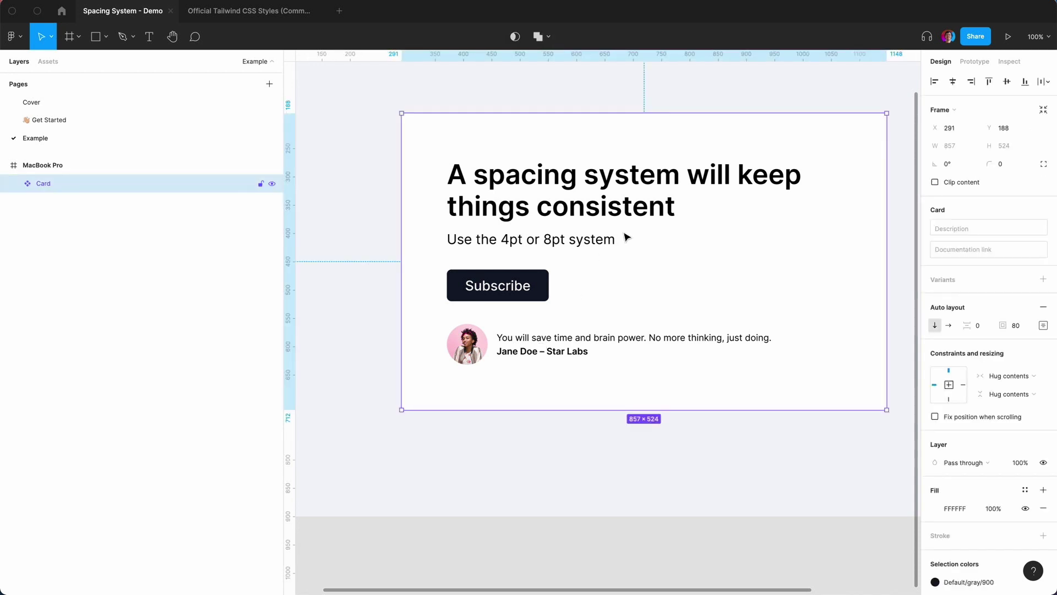
{"action": "left_click", "coordinate": [614, 204]}
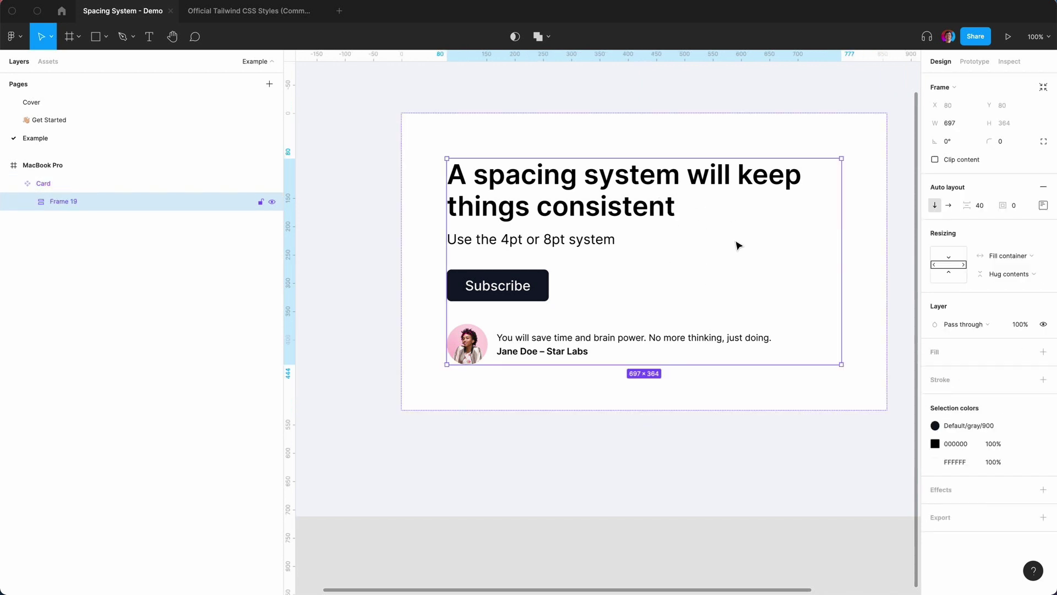
{"action": "left_click", "coordinate": [580, 244]}
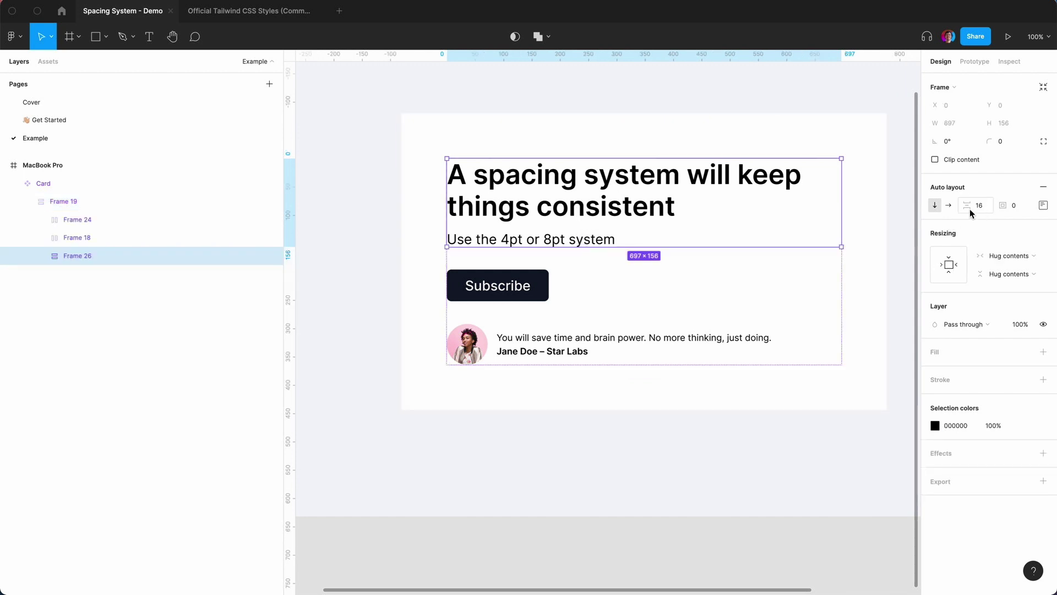
{"action": "left_click", "coordinate": [507, 342]}
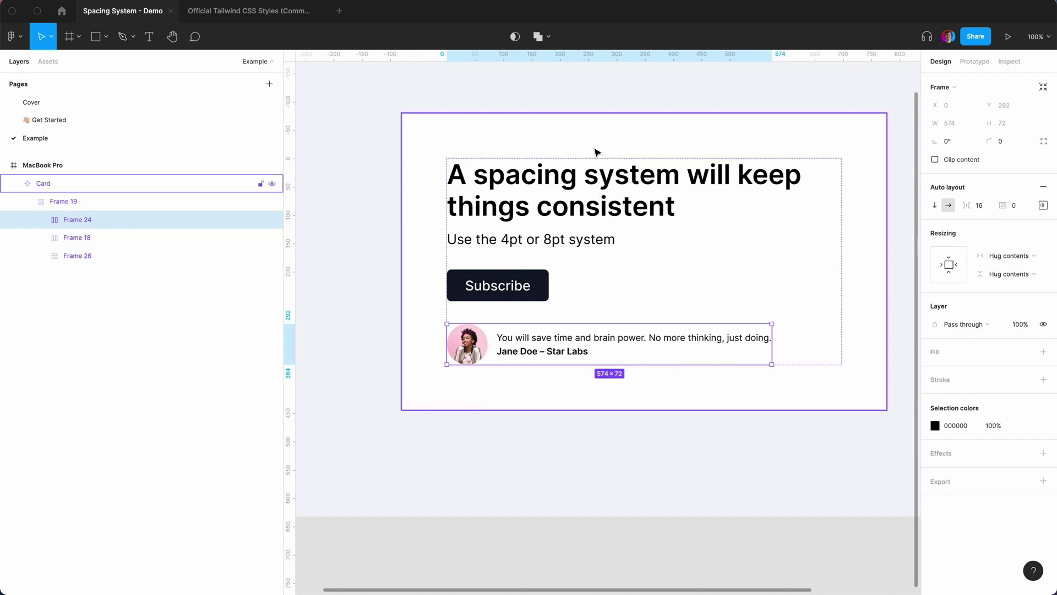
{"action": "left_click", "coordinate": [599, 145]}
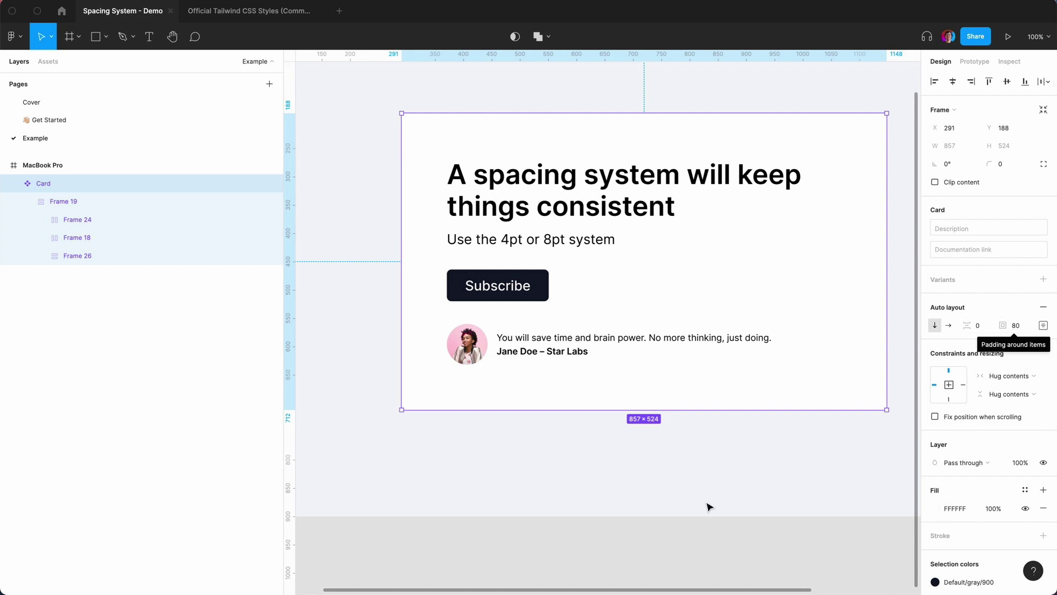
{"action": "left_click", "coordinate": [692, 528]}
{"action": "key", "text": "minus"}
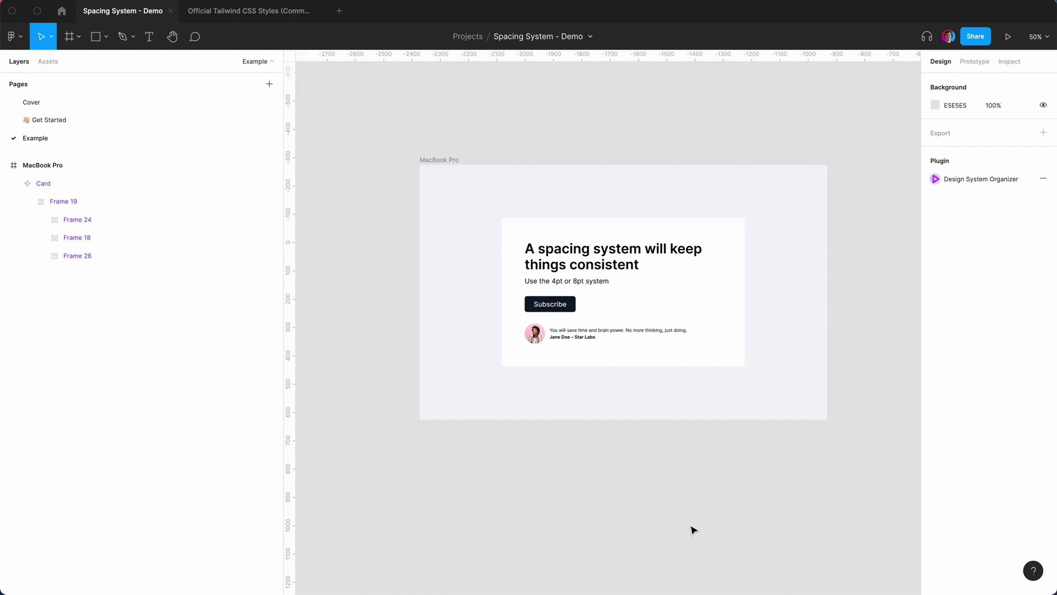
Step: Insert a space component instance into the card from the components search
{"action": "scroll", "coordinate": [482, 140], "scroll_direction": "up", "scroll_amount": 1}
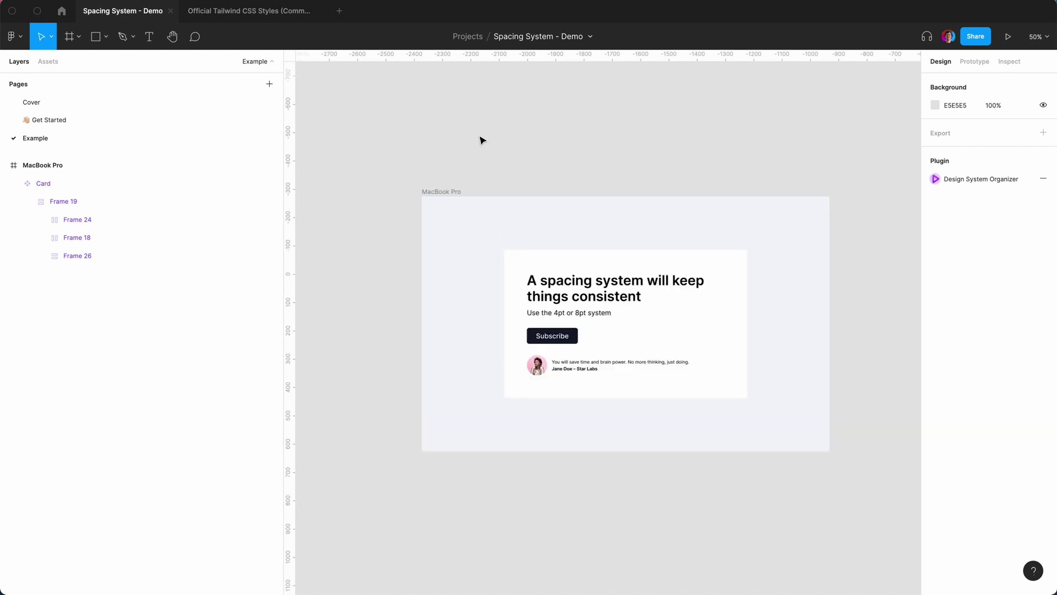
{"action": "key", "text": "shift+i"}
{"action": "type", "text": "space"}
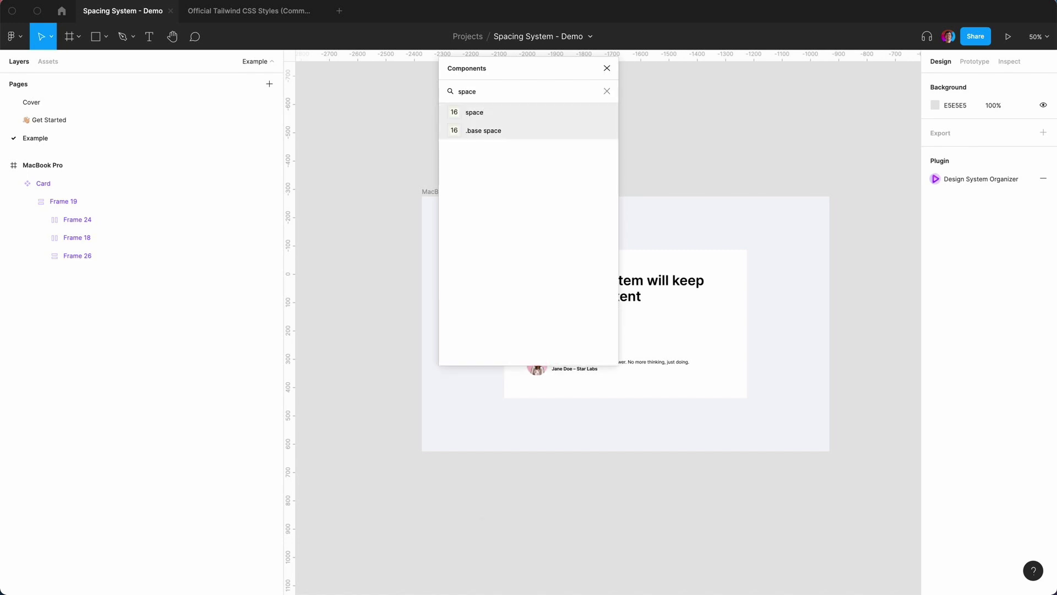
{"action": "left_click", "coordinate": [471, 112]}
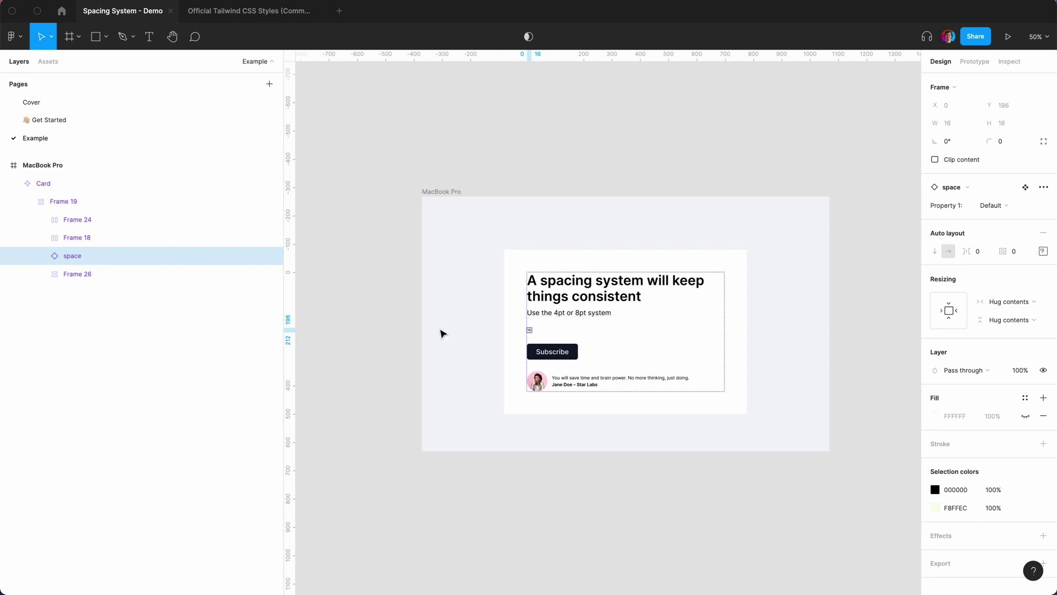
{"action": "key", "text": "shift+0"}
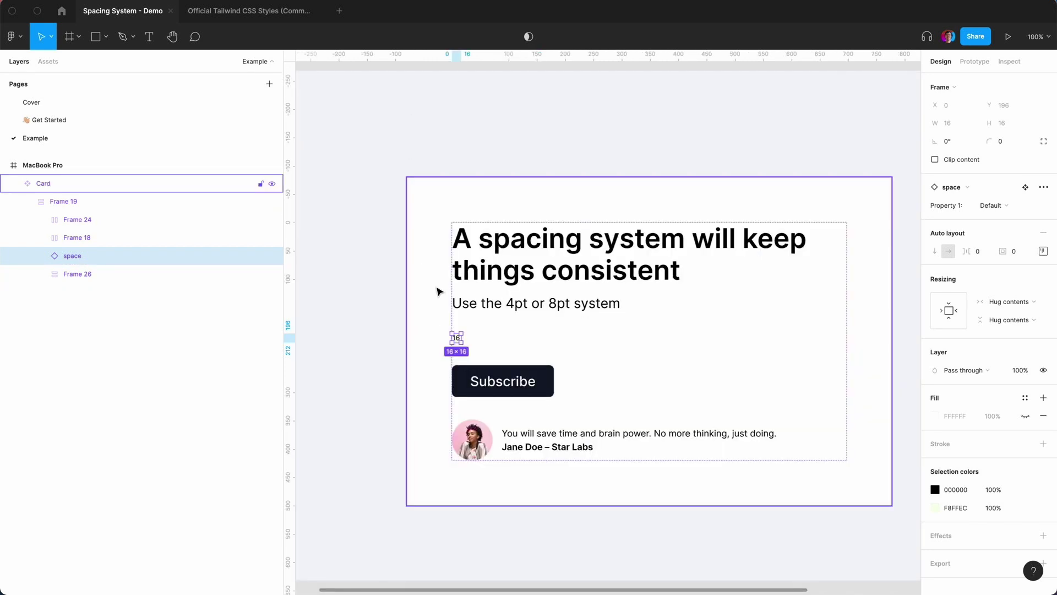
{"action": "key", "text": "minus"}
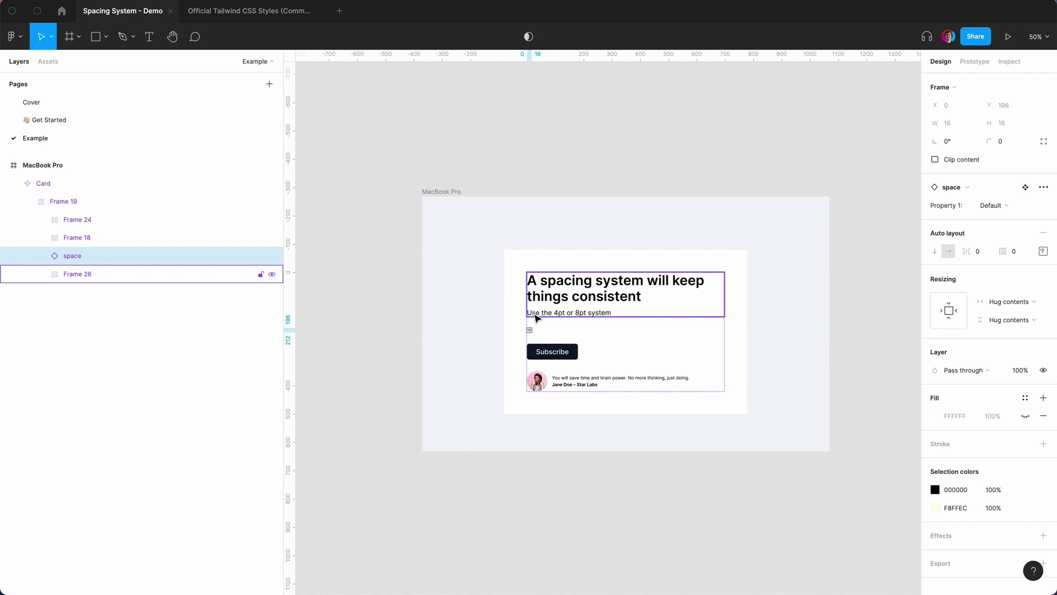
{"action": "key", "text": "shift+0"}
{"action": "key", "text": "minus"}
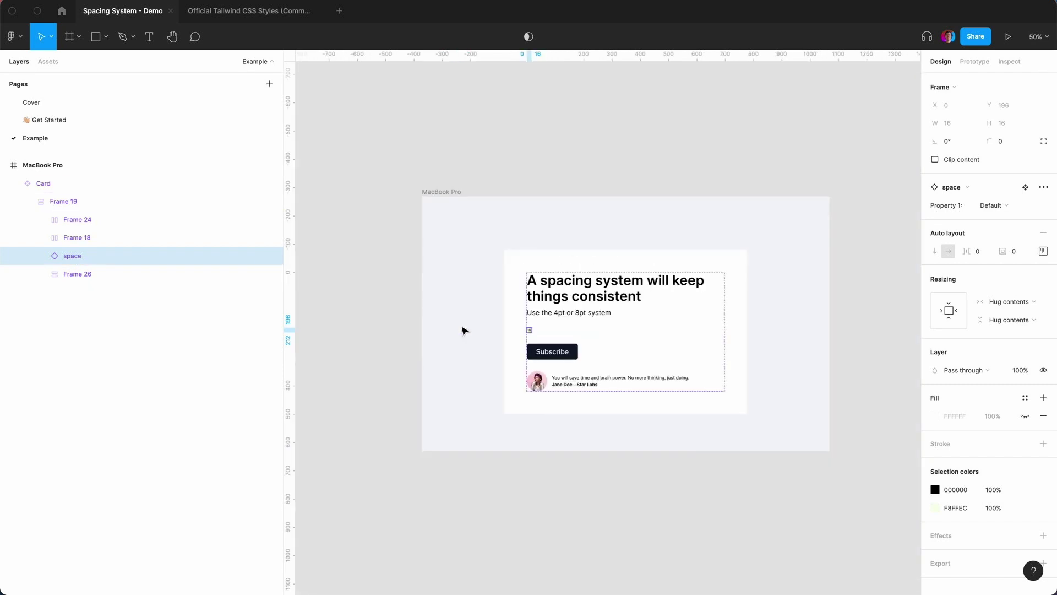
Step: Drag the spacer out of the card and switch it to its 80 variant
{"action": "left_click_drag", "start_coordinate": [529, 330], "coordinate": [385, 298]}
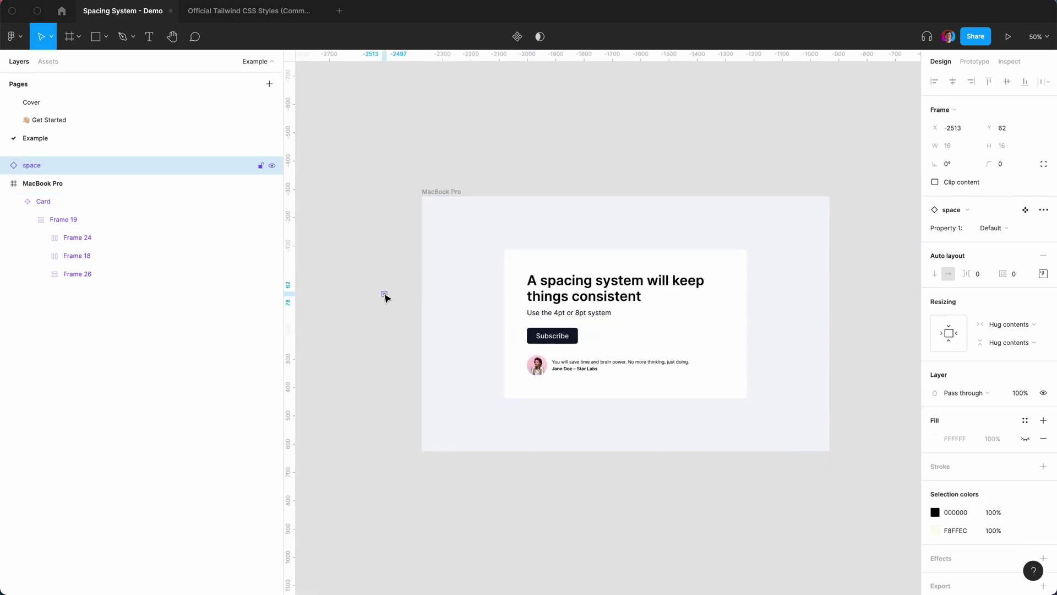
{"action": "key", "text": "shift+0"}
{"action": "scroll", "coordinate": [385, 297], "scroll_direction": "left", "scroll_amount": 5}
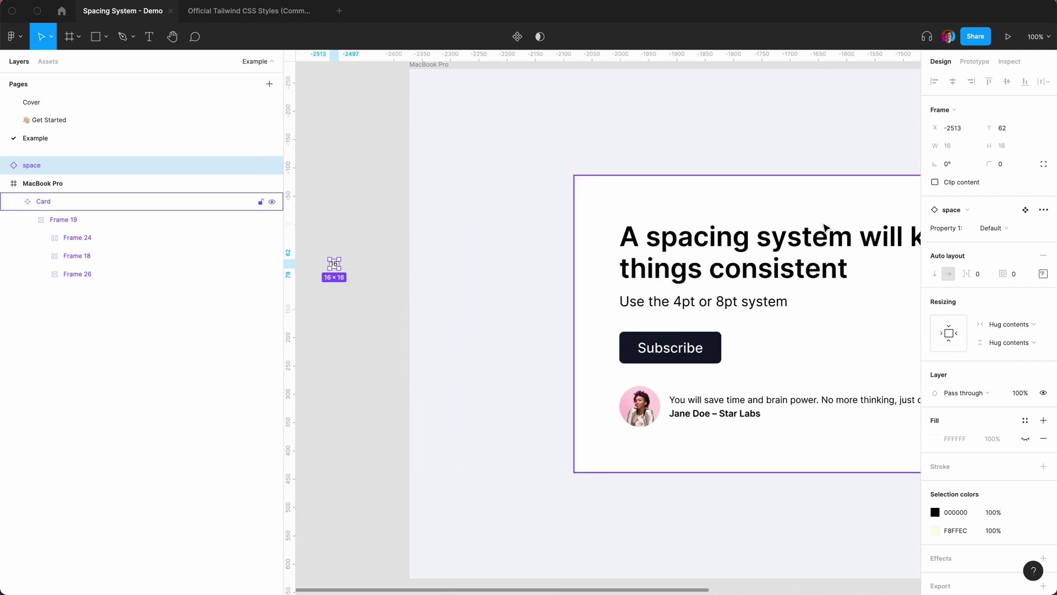
{"action": "left_click", "coordinate": [984, 229]}
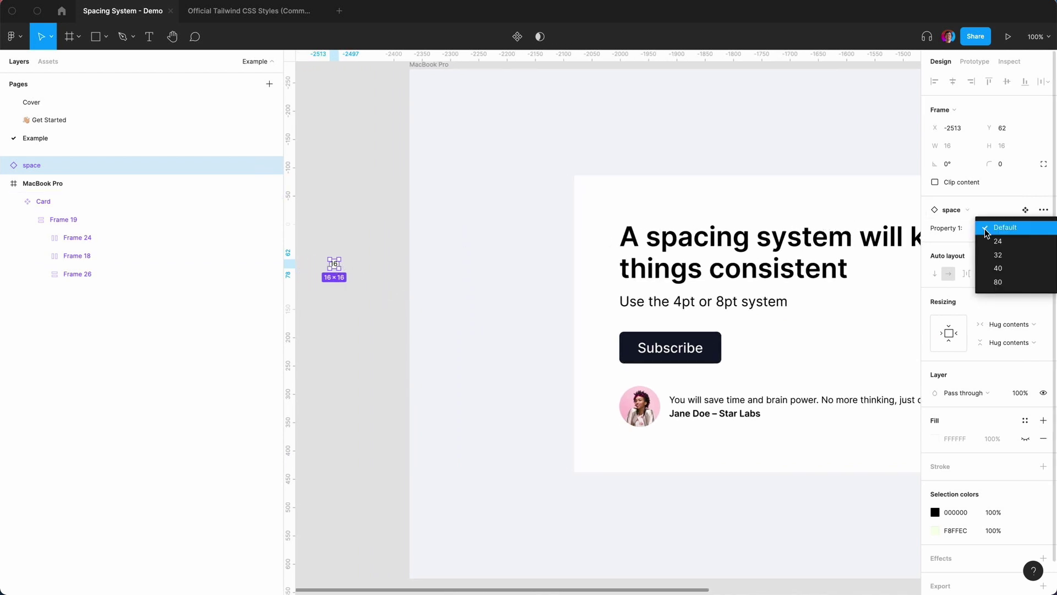
{"action": "left_click", "coordinate": [1000, 278]}
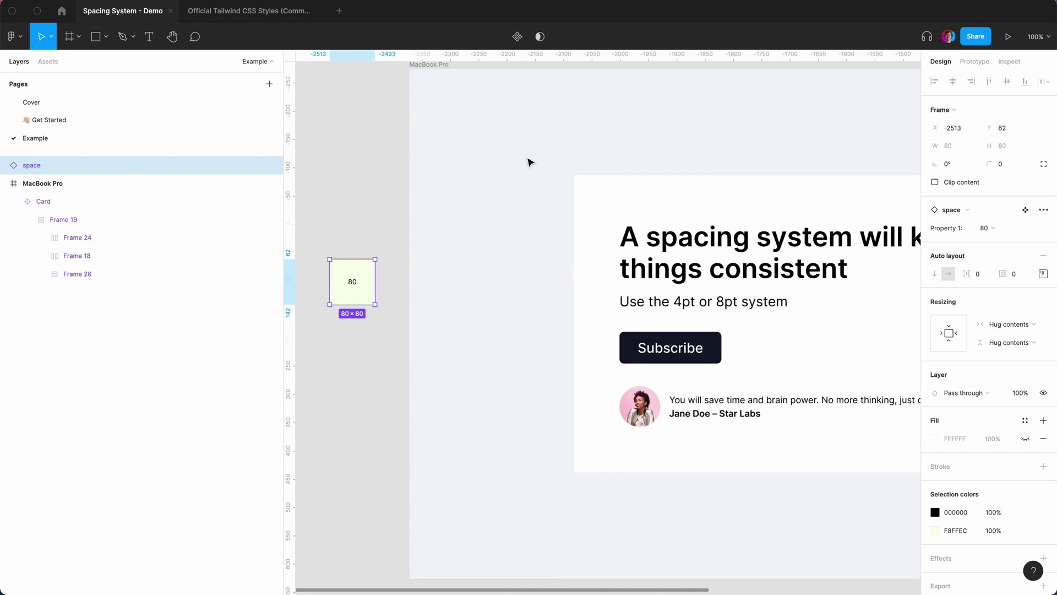
{"action": "left_click", "coordinate": [348, 176]}
{"action": "left_click", "coordinate": [350, 283]}
{"action": "right_click", "coordinate": [348, 283]}
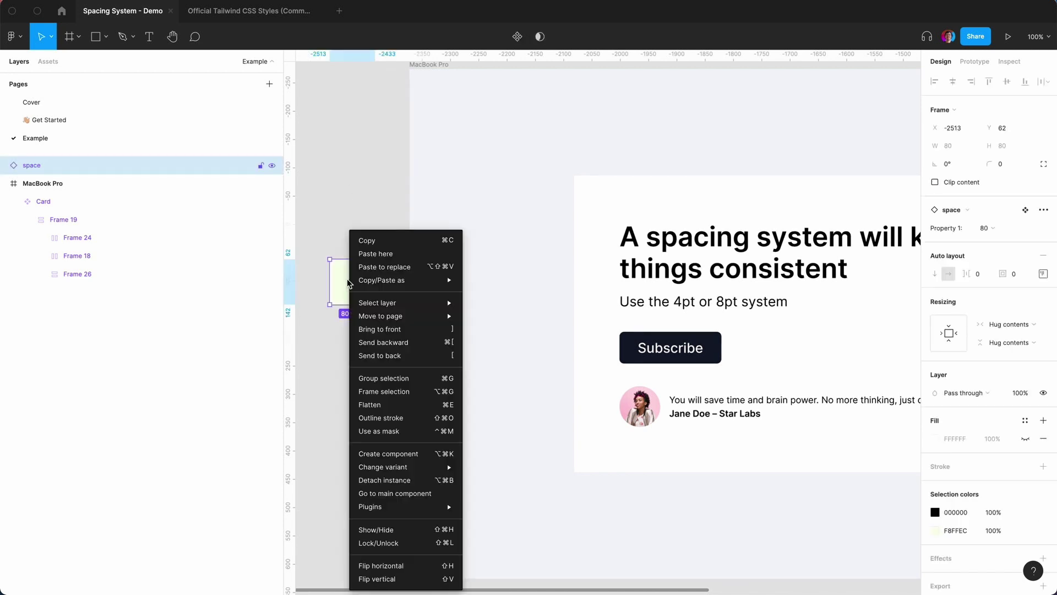
Step: Go to the main component and rename its Default variant to 16
{"action": "left_click", "coordinate": [397, 493]}
{"action": "left_click", "coordinate": [573, 95]}
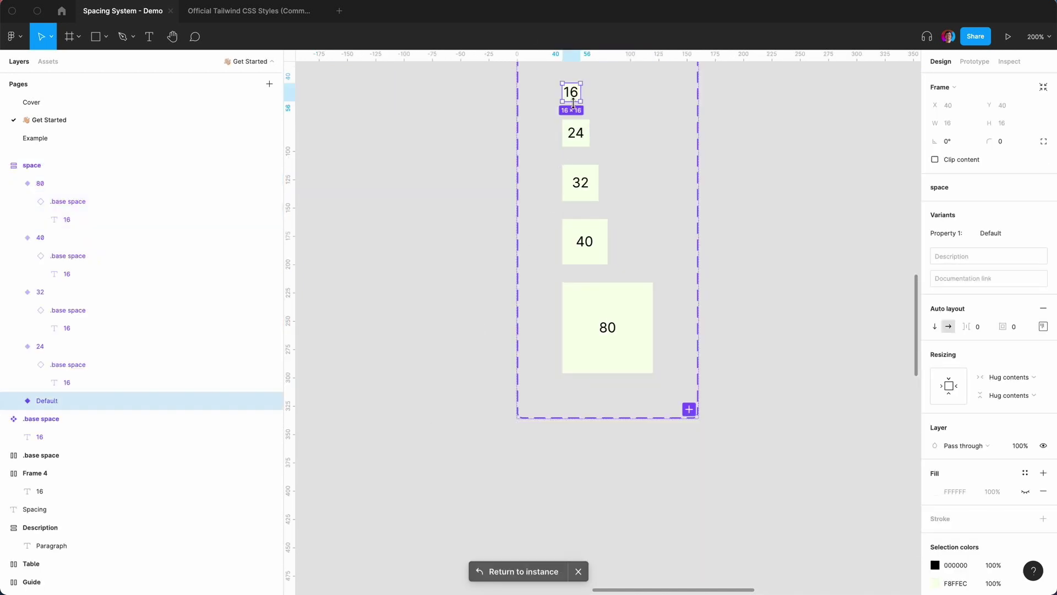
{"action": "left_click", "coordinate": [996, 233]}
{"action": "type", "text": "16"}
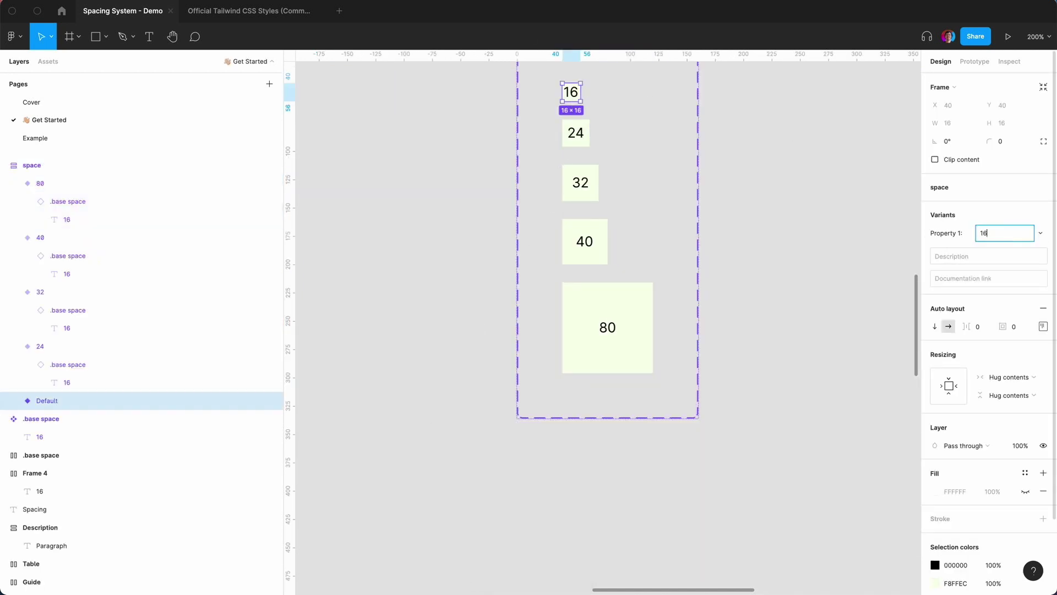
{"action": "key", "text": "Return"}
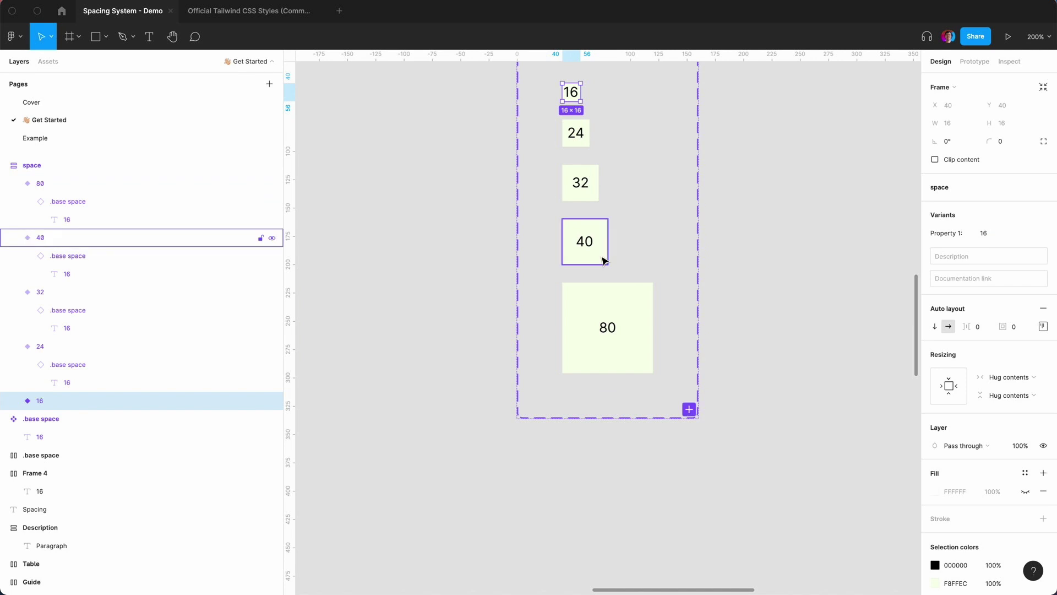
{"action": "left_click", "coordinate": [340, 290]}
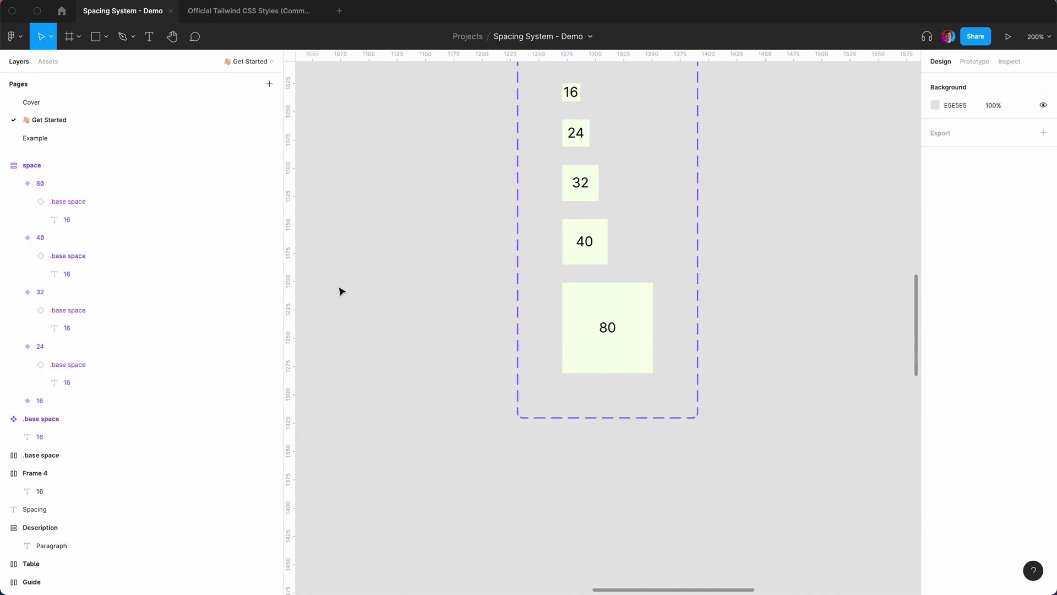
{"action": "key", "text": "shift+0"}
{"action": "key", "text": "minus"}
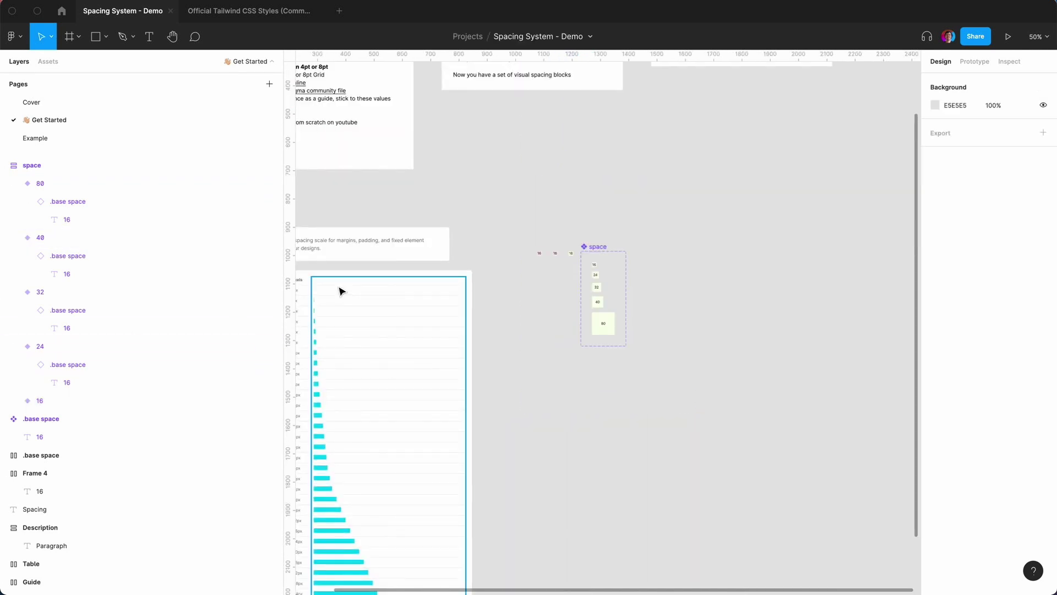
Step: On the Example page, move the 80 spacer into the card's top-left corner
{"action": "left_click", "coordinate": [61, 138]}
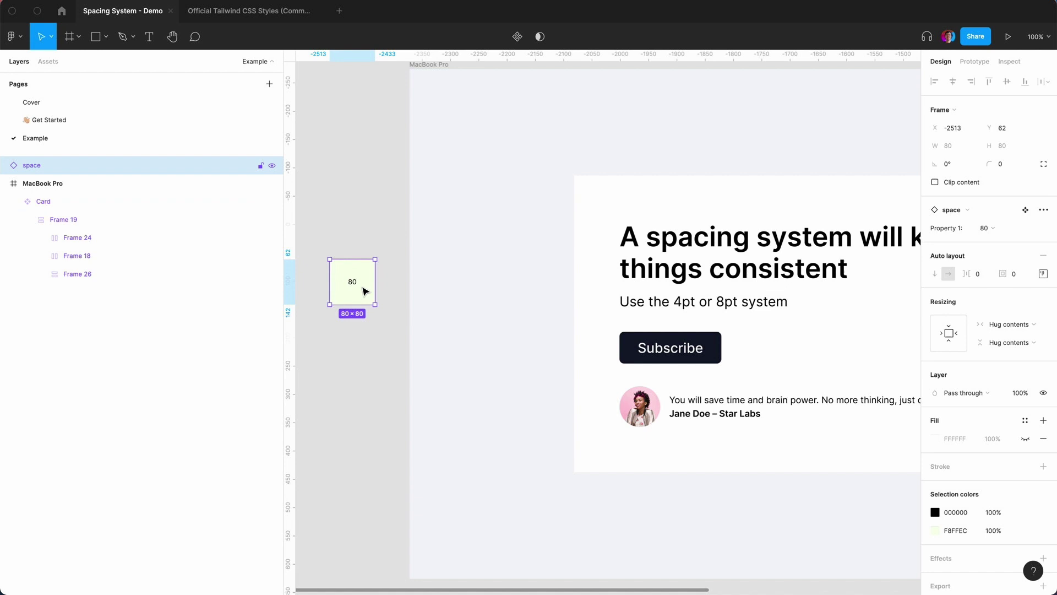
{"action": "left_click_drag", "start_coordinate": [364, 290], "coordinate": [358, 207]}
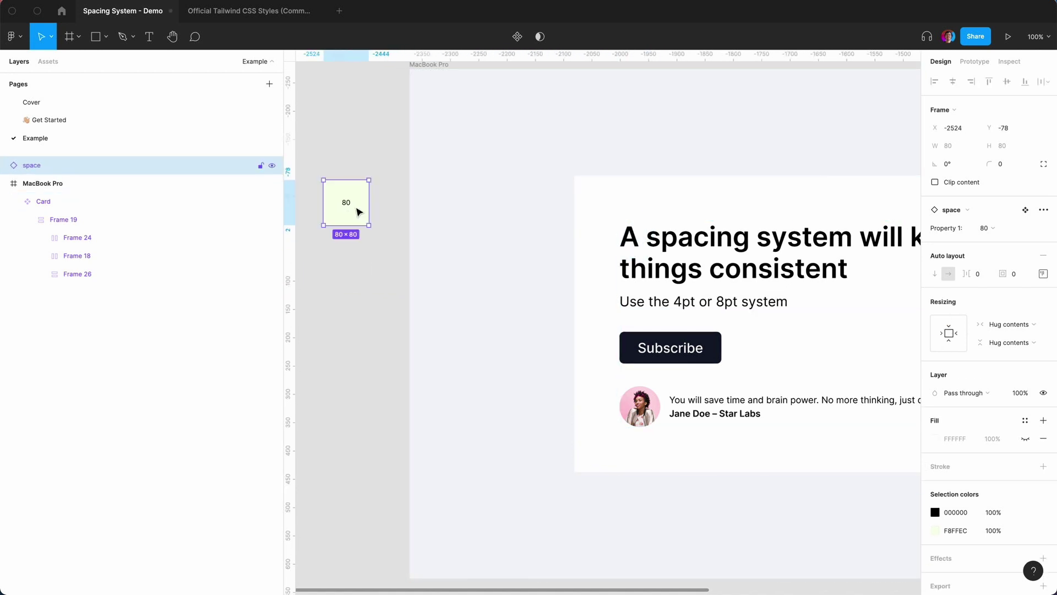
{"action": "left_click", "coordinate": [346, 274]}
{"action": "left_click", "coordinate": [359, 210]}
{"action": "left_click_drag", "start_coordinate": [359, 208], "coordinate": [609, 203]}
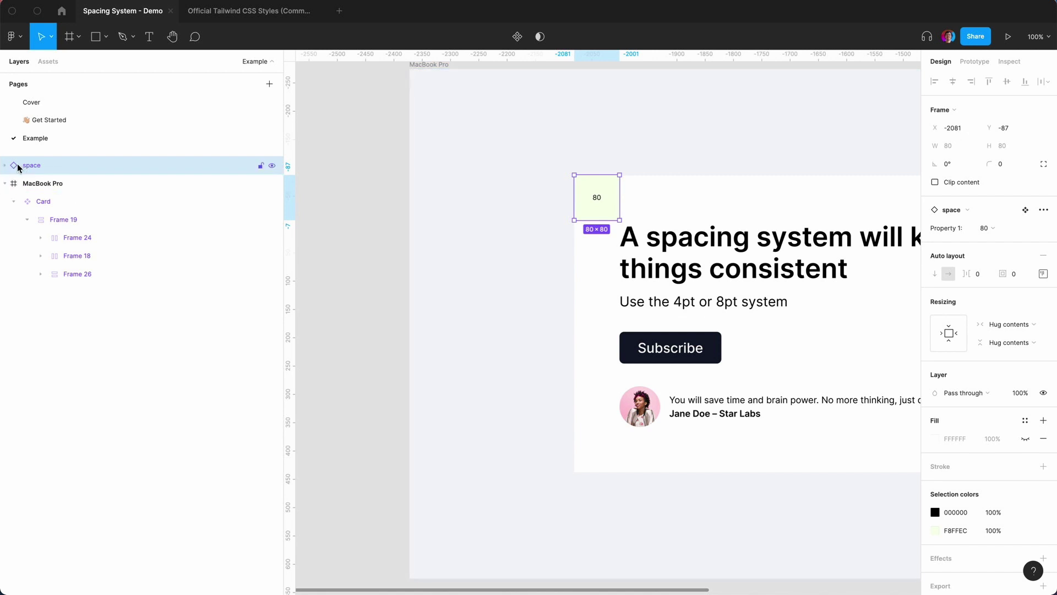
{"action": "left_click", "coordinate": [370, 194]}
{"action": "left_click", "coordinate": [601, 203]}
{"action": "left_click", "coordinate": [392, 214]}
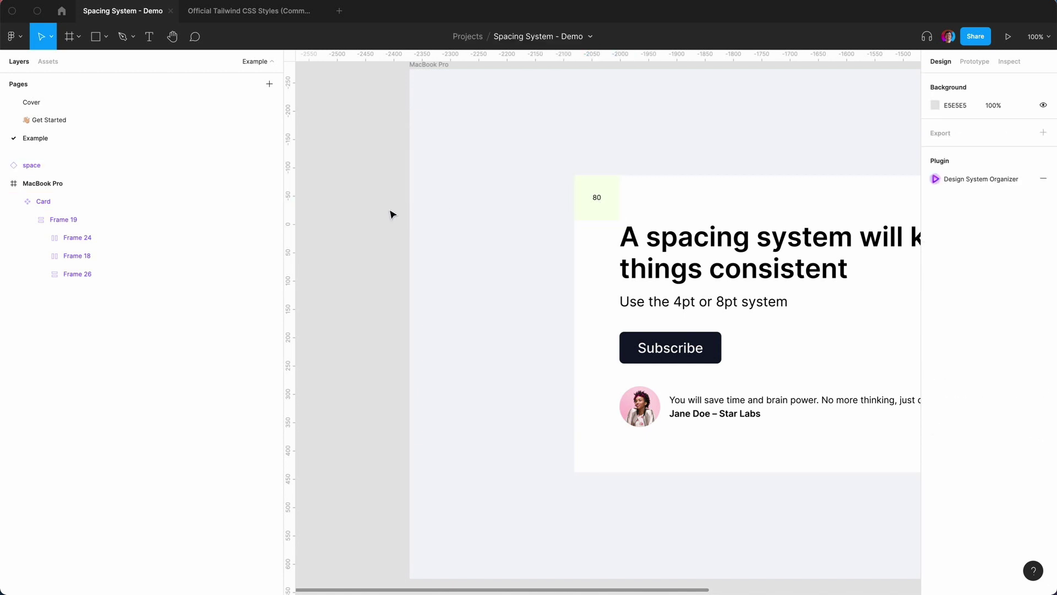
Step: Insert a space instance, pull it onto the canvas and duplicate it several times
{"action": "key", "text": "shift"}
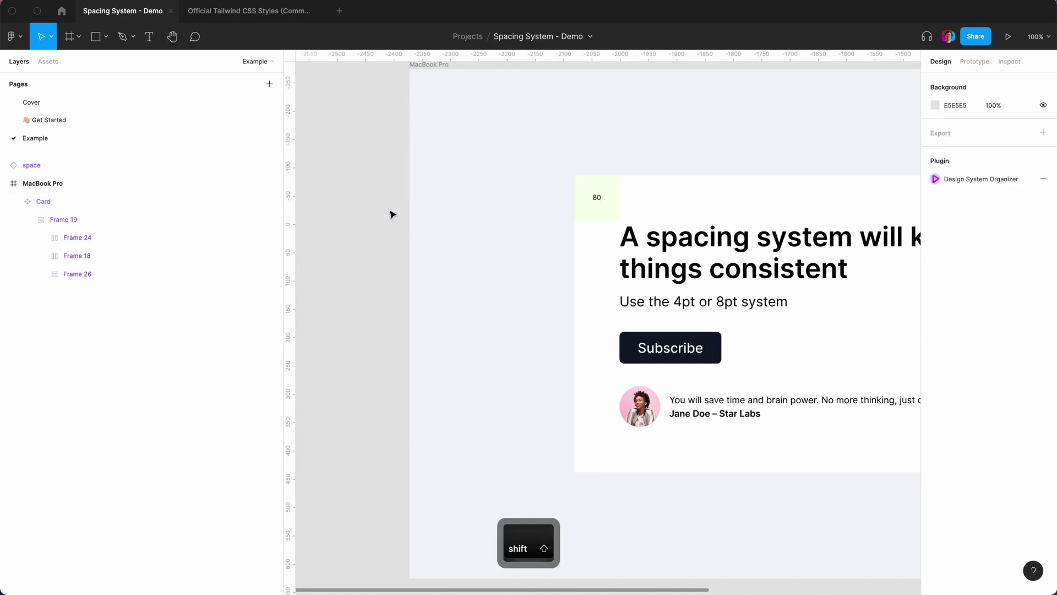
{"action": "key", "text": "shift+i"}
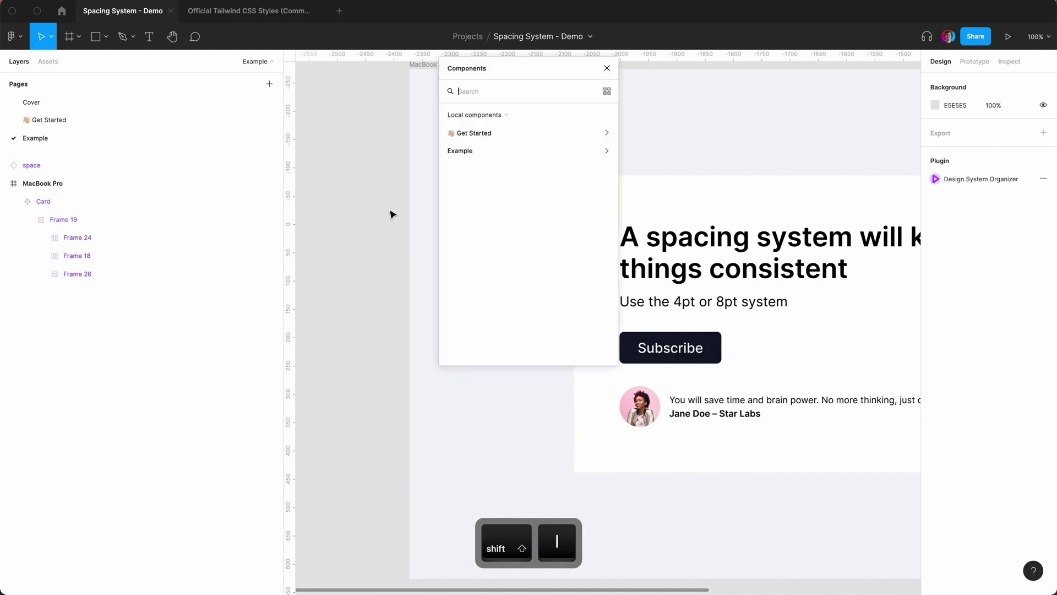
{"action": "type", "text": "space"}
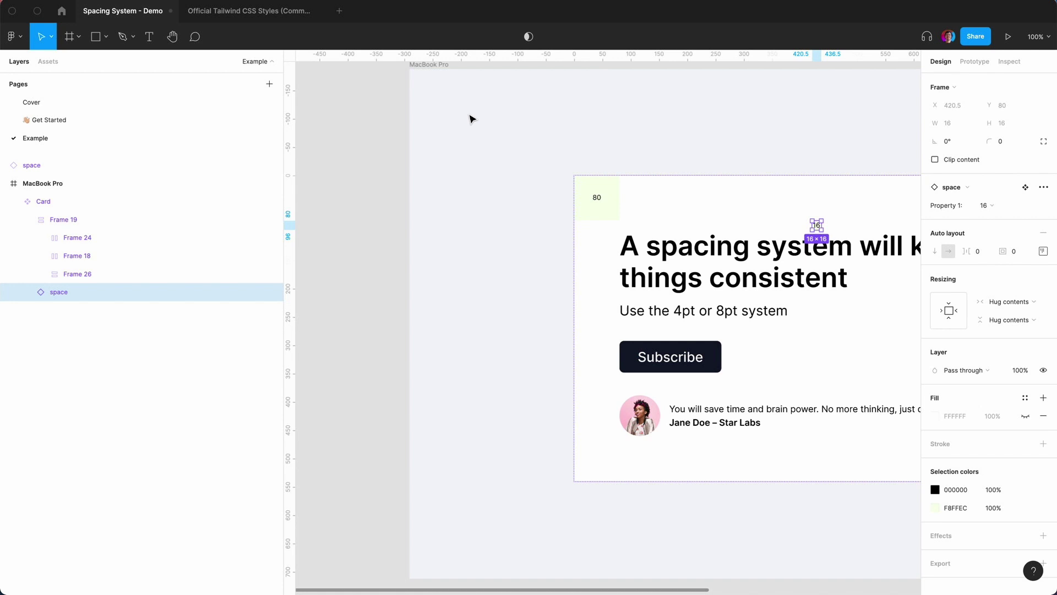
{"action": "left_click_drag", "start_coordinate": [817, 226], "coordinate": [367, 253]}
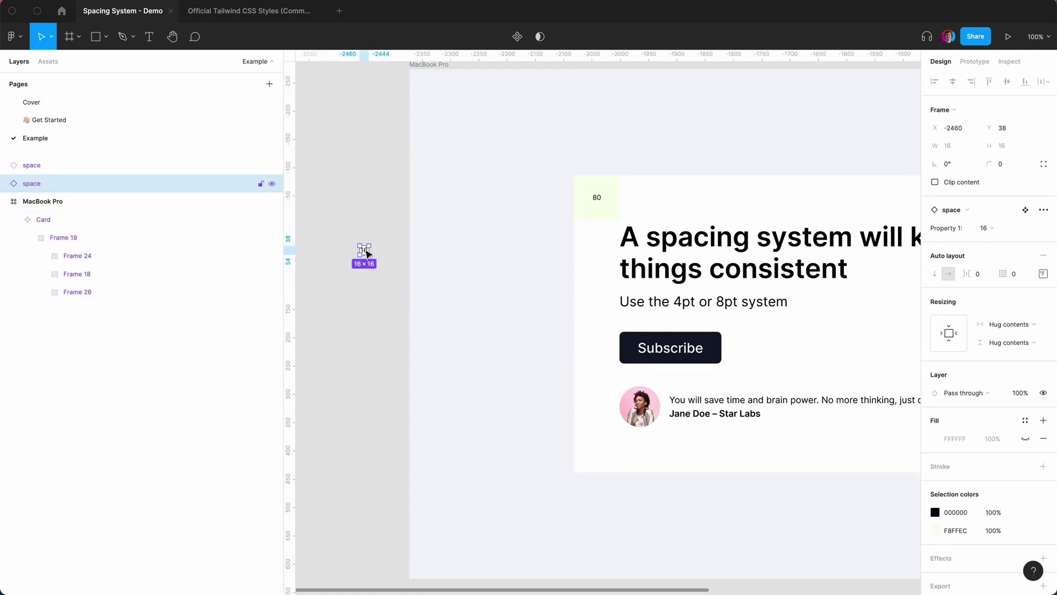
{"action": "key", "text": "super+d"}
{"action": "key", "text": "super+d"}
{"action": "key", "text": "super+d"}
{"action": "key", "text": "super+d"}
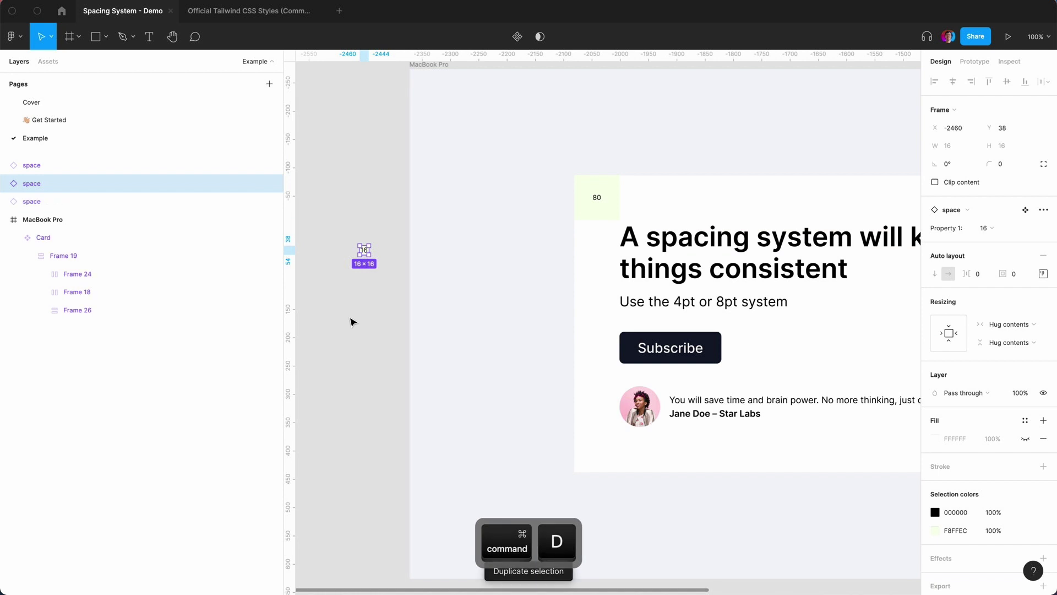
Step: Set one spacer copy to 40 and place it above the Subscribe button
{"action": "left_click", "coordinate": [357, 232]}
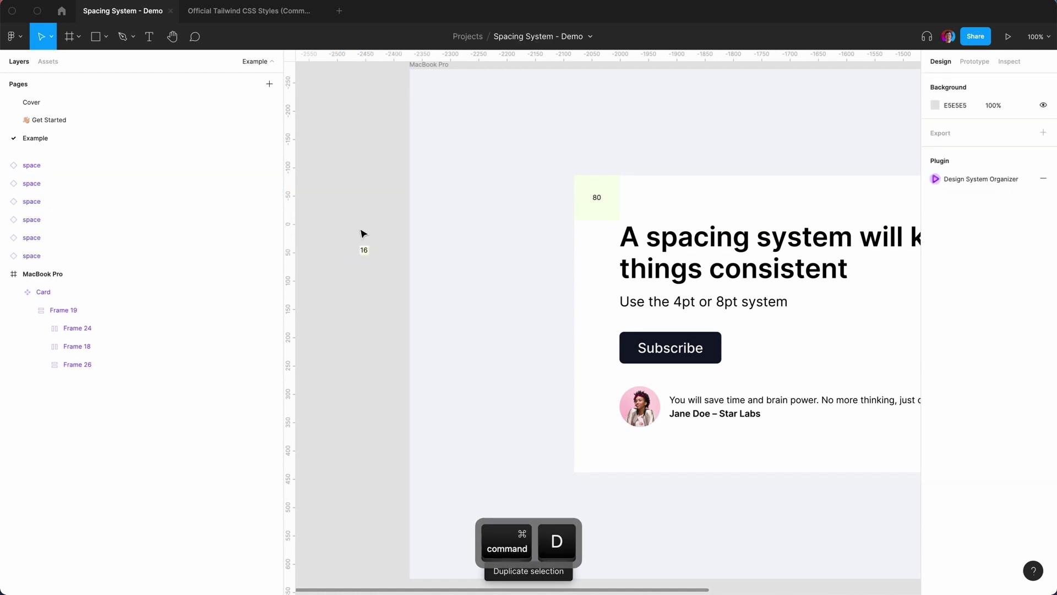
{"action": "left_click_drag", "start_coordinate": [364, 248], "coordinate": [364, 194]}
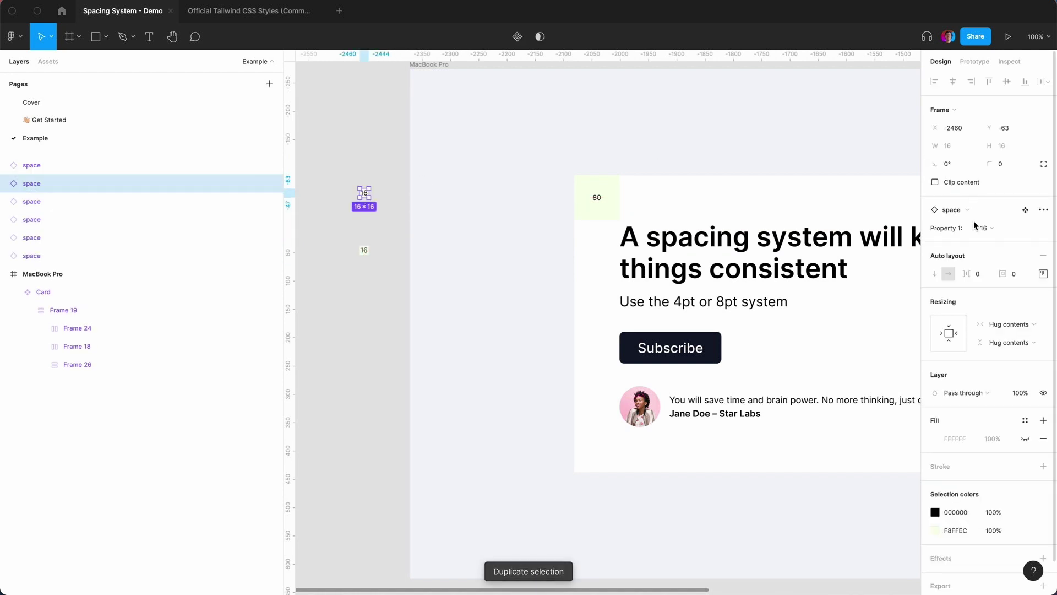
{"action": "left_click", "coordinate": [996, 229]}
{"action": "left_click", "coordinate": [998, 268]}
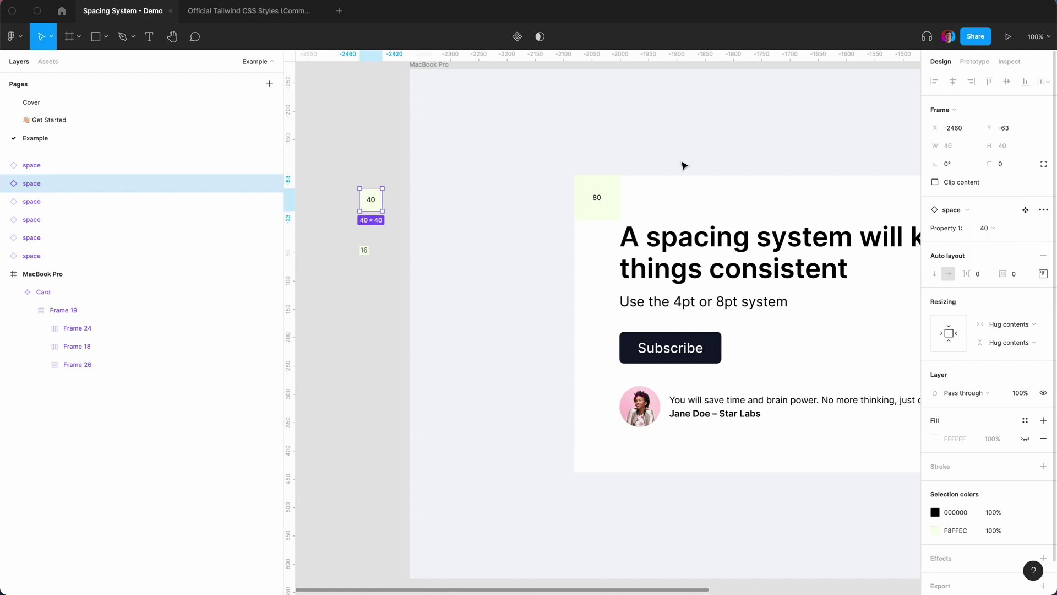
{"action": "left_click_drag", "start_coordinate": [373, 203], "coordinate": [633, 323]}
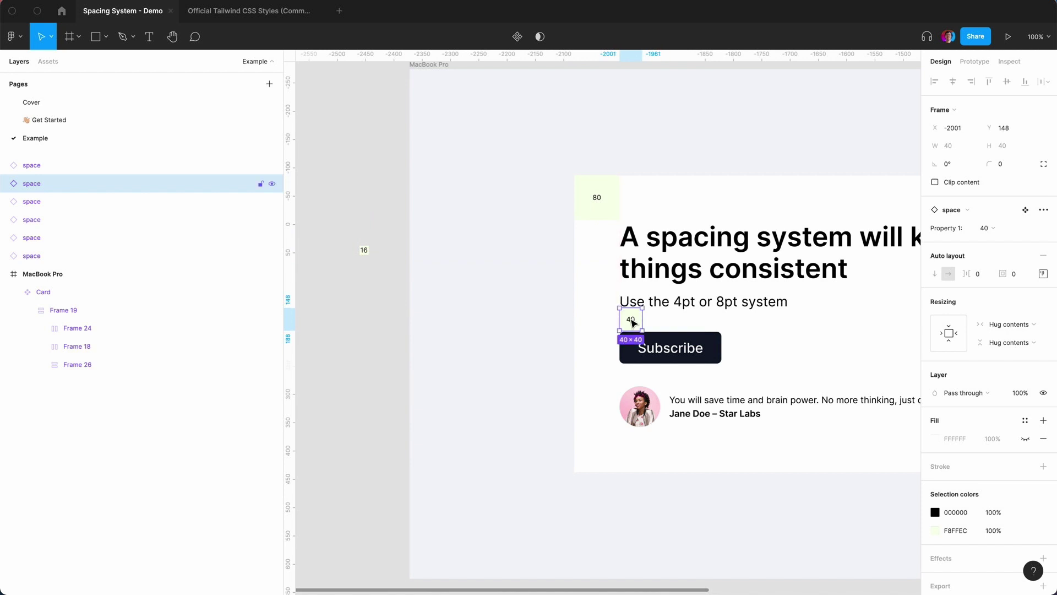
{"action": "left_click", "coordinate": [352, 176]}
Step: Place a second 40 spacer below Subscribe and a 16 spacer beside the avatar
{"action": "left_click_drag", "start_coordinate": [364, 248], "coordinate": [632, 375]}
{"action": "left_click", "coordinate": [985, 228]}
{"action": "left_click", "coordinate": [986, 281]}
{"action": "key", "text": "Escape"}
{"action": "left_click", "coordinate": [366, 225]}
{"action": "left_click_drag", "start_coordinate": [365, 226], "coordinate": [664, 411]}
Step: Change the avatar spacer to the 16 by 16 size
{"action": "left_click", "coordinate": [986, 228]}
{"action": "left_click", "coordinate": [986, 215]}
{"action": "scroll", "coordinate": [444, 377], "scroll_direction": "up", "scroll_amount": 5, "text": "ctrl"}
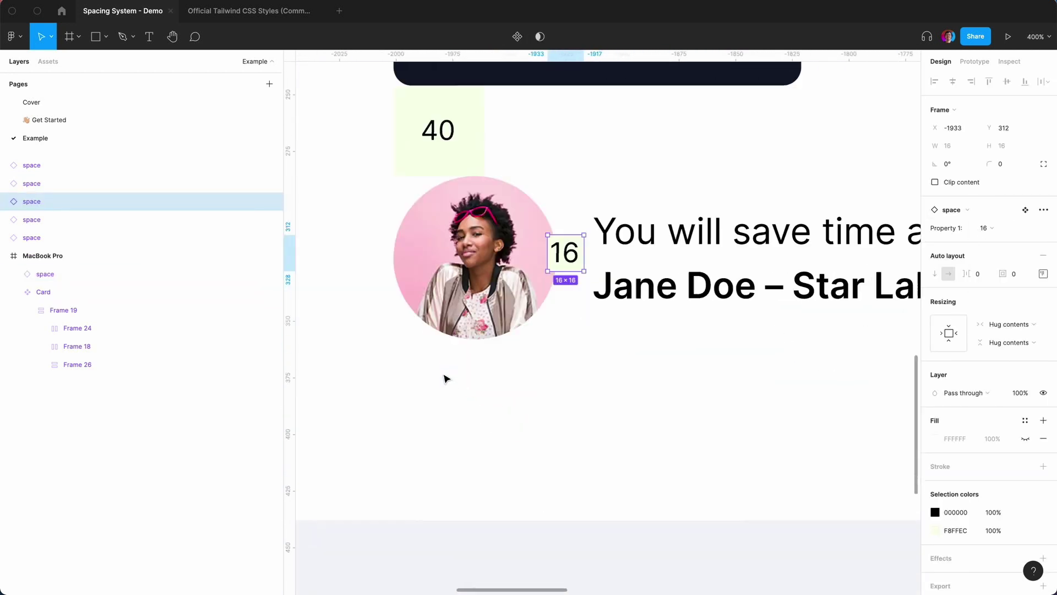
{"action": "key", "text": "Escape"}
{"action": "scroll", "coordinate": [556, 360], "scroll_direction": "down", "scroll_amount": 3, "text": "ctrl"}
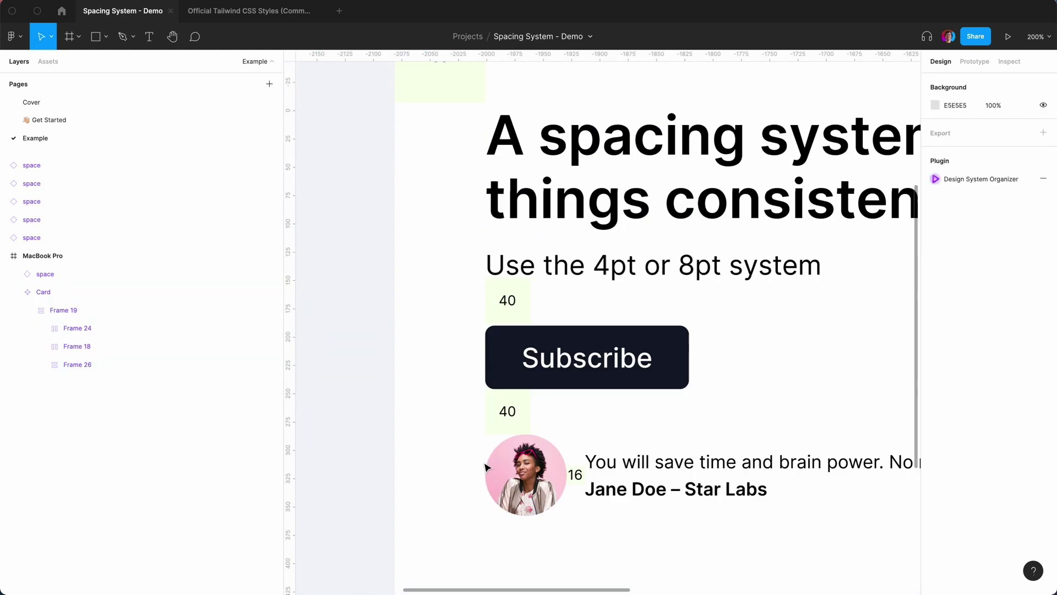
{"action": "scroll", "coordinate": [584, 218], "scroll_direction": "up", "scroll_amount": 2}
Step: Place the spare 16 spacer above the subtitle in the card
{"action": "left_click", "coordinate": [585, 218]}
{"action": "left_click", "coordinate": [387, 265]}
{"action": "scroll", "coordinate": [408, 270], "scroll_direction": "down", "scroll_amount": 3, "text": "ctrl"}
{"action": "scroll", "coordinate": [428, 275], "scroll_direction": "up", "scroll_amount": 3, "text": "ctrl"}
{"action": "left_click", "coordinate": [385, 181]}
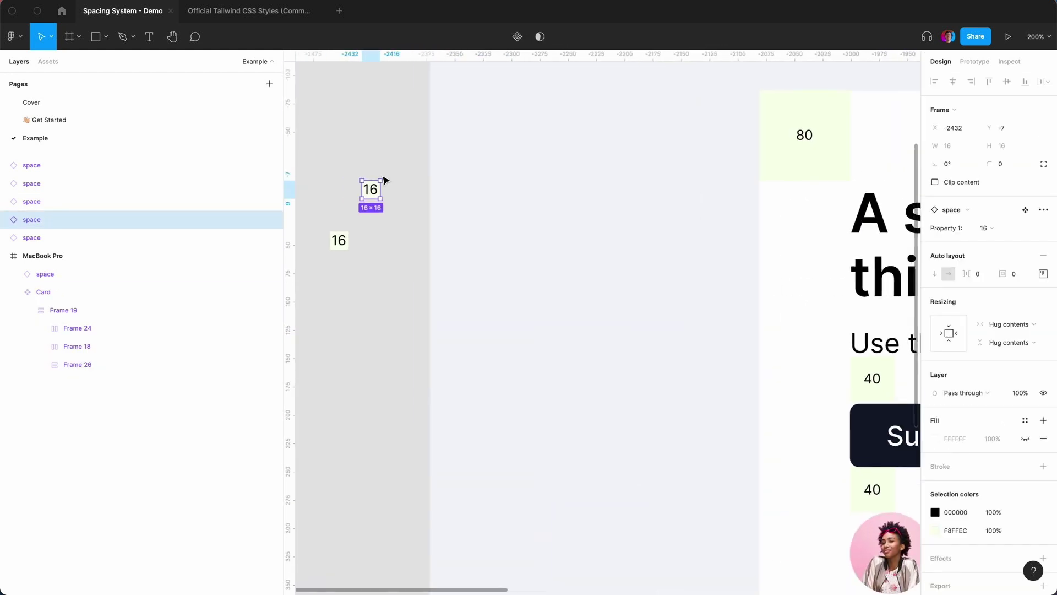
{"action": "left_click_drag", "start_coordinate": [384, 181], "coordinate": [718, 270]}
{"action": "left_click_drag", "start_coordinate": [794, 315], "coordinate": [857, 319]}
{"action": "key", "text": "Escape"}
Step: Drill into the card to select the heading text
{"action": "scroll", "coordinate": [397, 319], "scroll_direction": "down", "scroll_amount": 3, "text": "ctrl"}
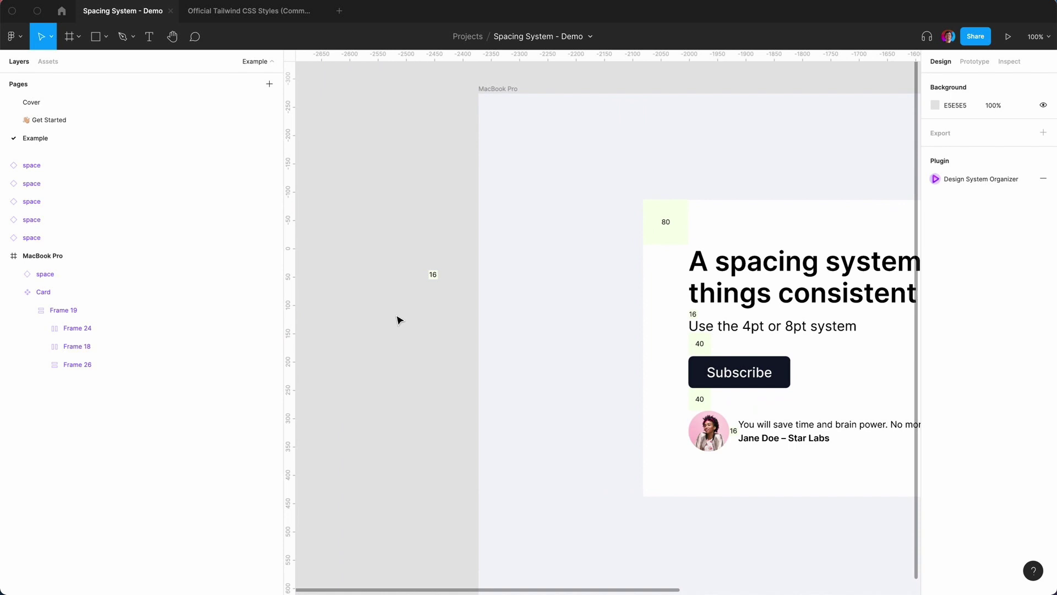
{"action": "scroll", "coordinate": [396, 319], "scroll_direction": "up", "scroll_amount": 3, "text": "ctrl"}
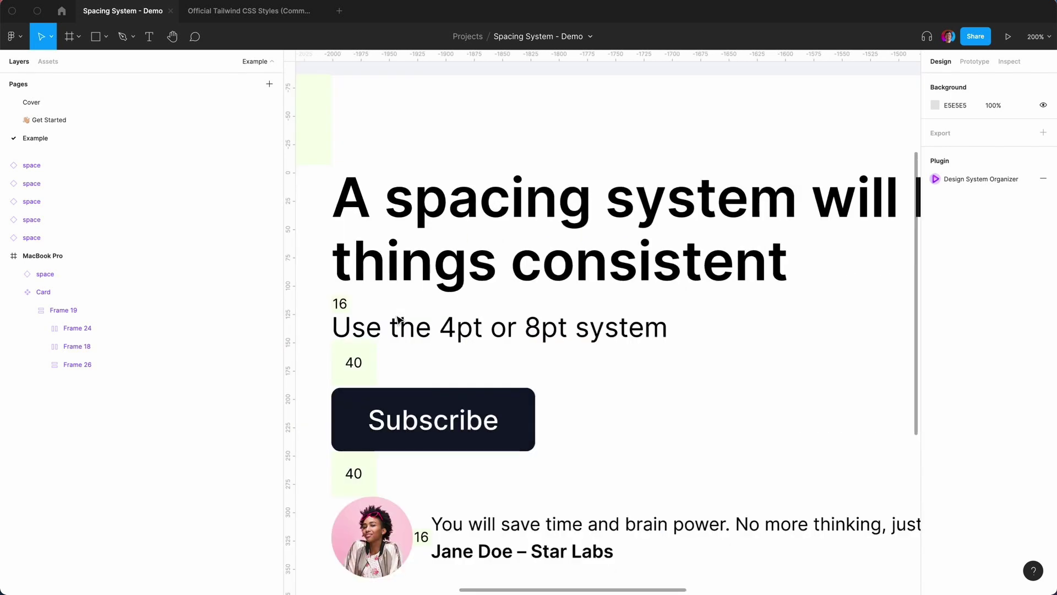
{"action": "scroll", "coordinate": [399, 318], "scroll_direction": "left", "scroll_amount": 2}
{"action": "left_click", "coordinate": [526, 244]}
{"action": "double_click", "coordinate": [516, 260]}
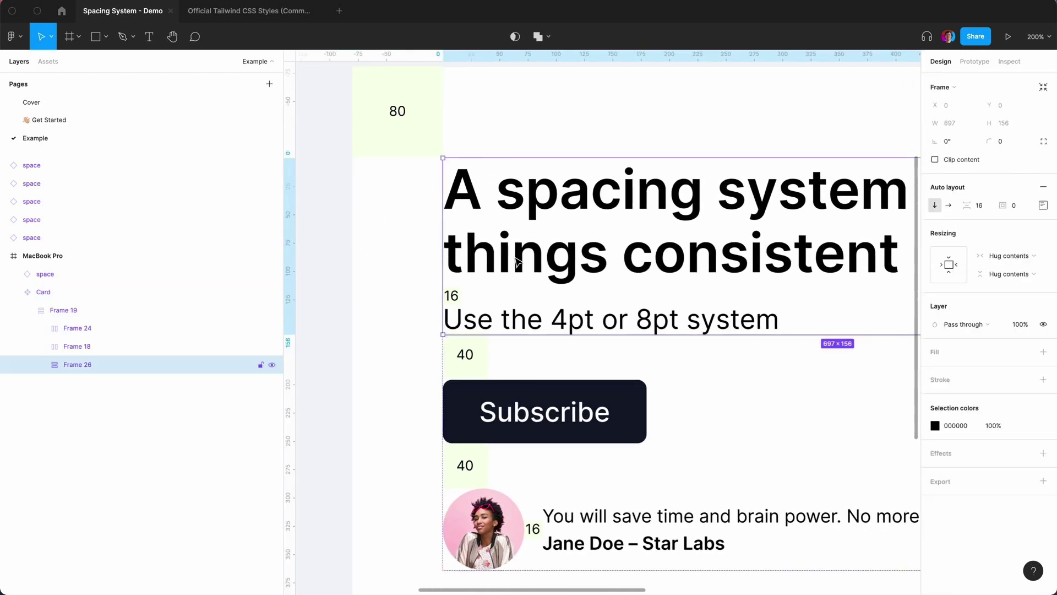
{"action": "double_click", "coordinate": [516, 261]}
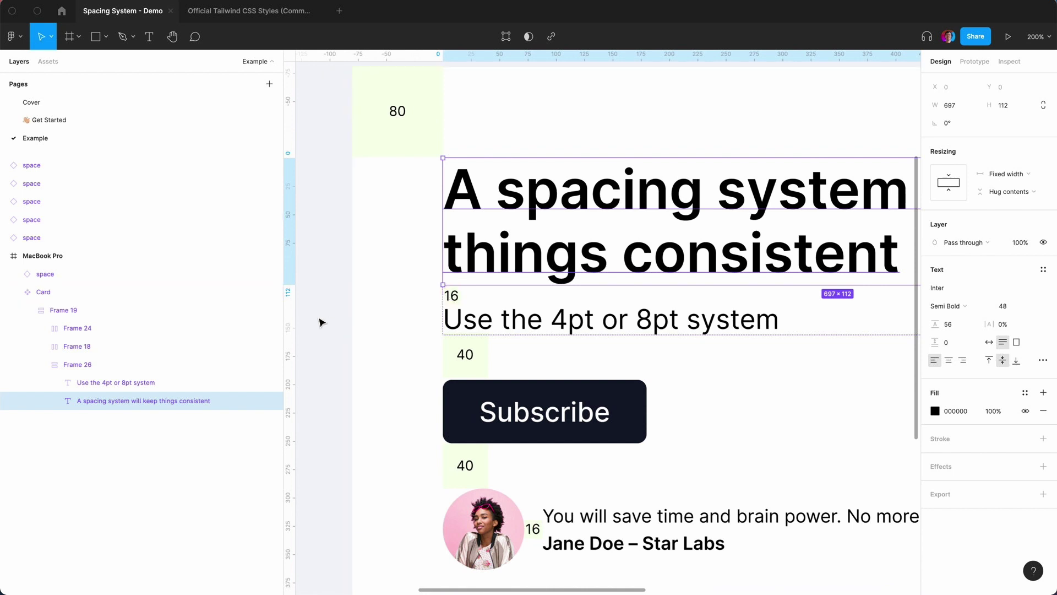
Step: Nudge the 16 spacer above the subtitle up by one unit
{"action": "scroll", "coordinate": [319, 322], "scroll_direction": "up", "scroll_amount": 3, "text": "ctrl"}
{"action": "scroll", "coordinate": [320, 322], "scroll_direction": "up", "scroll_amount": 3, "text": "ctrl"}
{"action": "scroll", "coordinate": [324, 321], "scroll_direction": "left", "scroll_amount": 3}
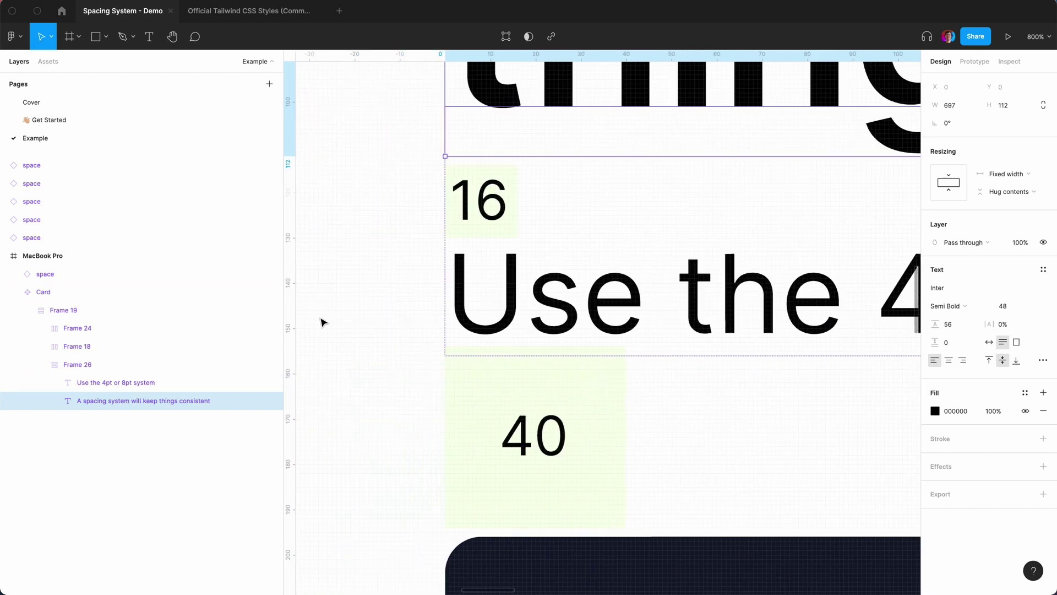
{"action": "left_click", "coordinate": [485, 177]}
{"action": "key", "text": "Up"}
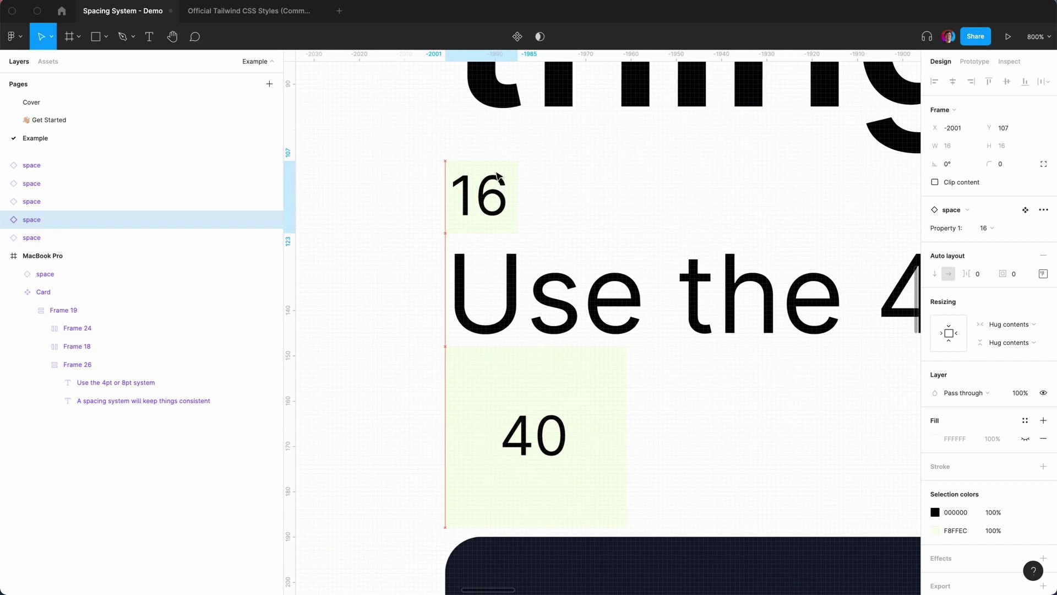
Step: Check the heading and subtitle text layers' edges against the spacers
{"action": "left_click", "coordinate": [533, 116]}
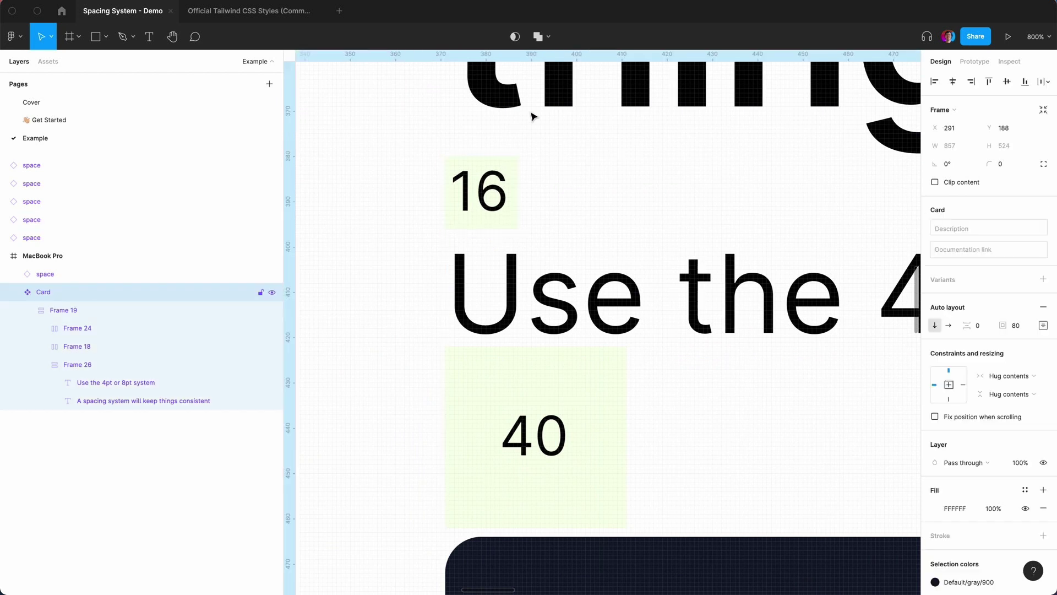
{"action": "double_click", "coordinate": [529, 105]}
{"action": "double_click", "coordinate": [529, 105]}
{"action": "double_click", "coordinate": [527, 105]}
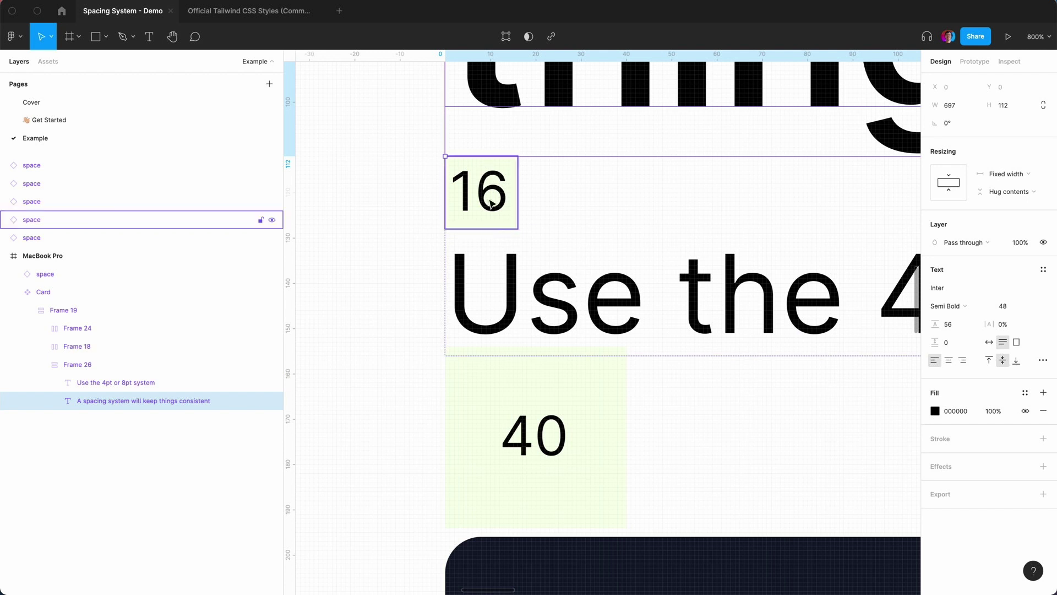
{"action": "double_click", "coordinate": [512, 272]}
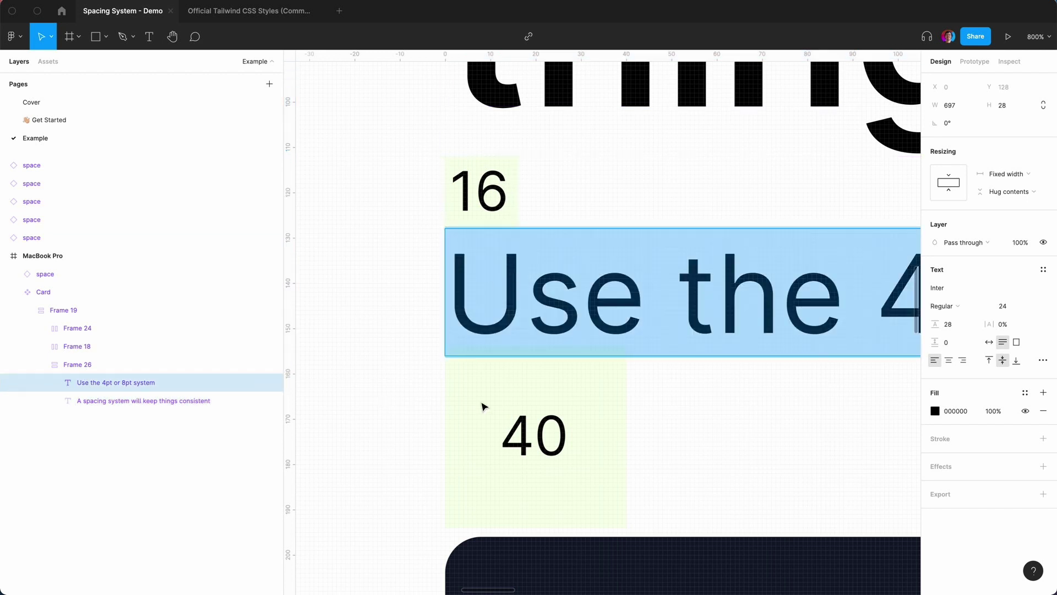
{"action": "key", "text": "Escape"}
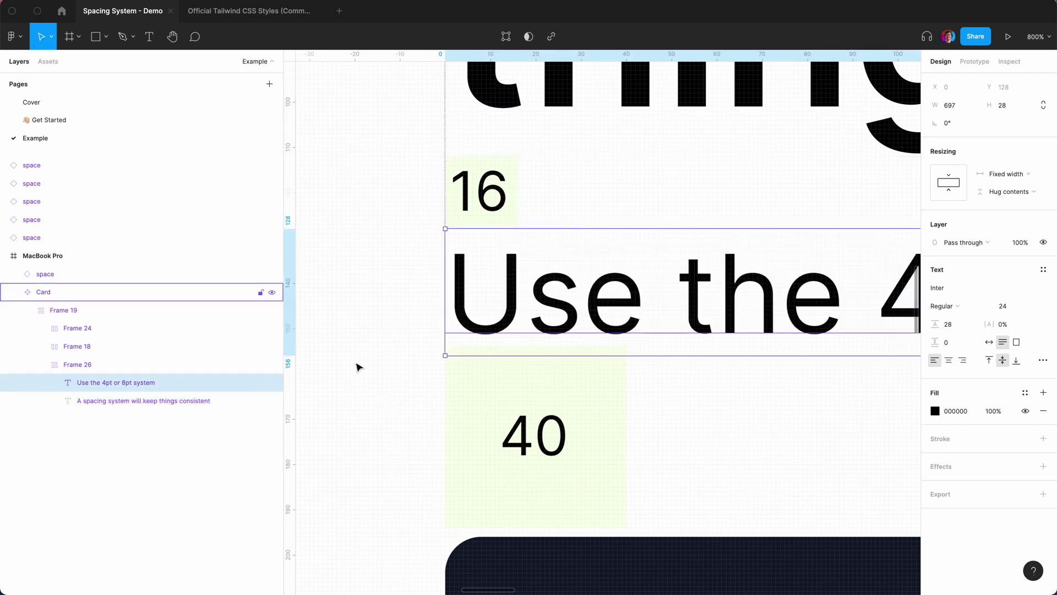
Step: Move the 40 spacer below the subtitle down two units
{"action": "key", "text": "super+equal"}
{"action": "scroll", "coordinate": [356, 367], "scroll_direction": "left", "scroll_amount": 3}
{"action": "scroll", "coordinate": [356, 366], "scroll_direction": "down", "scroll_amount": 5}
{"action": "left_click", "coordinate": [451, 272]}
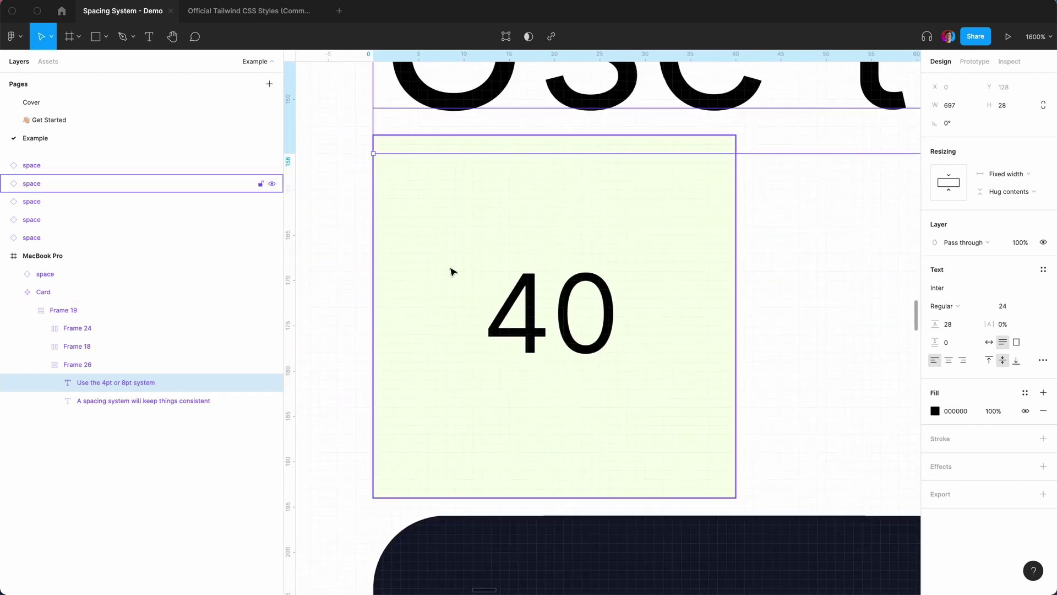
{"action": "left_click_drag", "start_coordinate": [501, 246], "coordinate": [500, 265]}
Step: Select the 16 spacer beside the avatar
{"action": "left_click", "coordinate": [766, 223]}
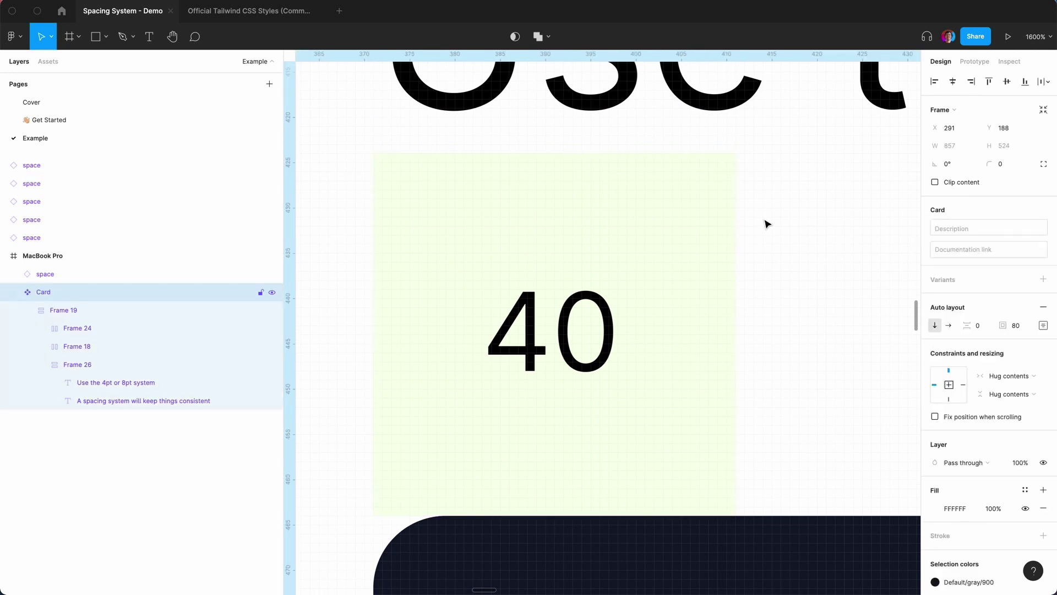
{"action": "key", "text": "minus"}
{"action": "key", "text": "minus"}
{"action": "scroll", "coordinate": [721, 253], "scroll_direction": "down", "scroll_amount": 5}
{"action": "scroll", "coordinate": [722, 253], "scroll_direction": "right", "scroll_amount": 2}
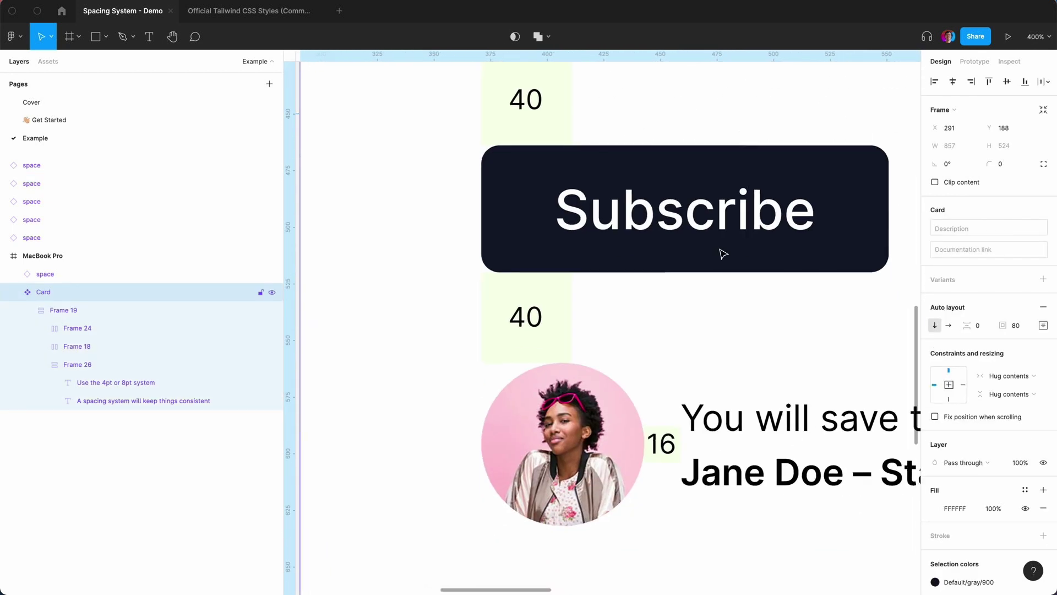
{"action": "key", "text": "plus"}
{"action": "scroll", "coordinate": [517, 318], "scroll_direction": "down", "scroll_amount": 5}
{"action": "scroll", "coordinate": [517, 319], "scroll_direction": "right", "scroll_amount": 2}
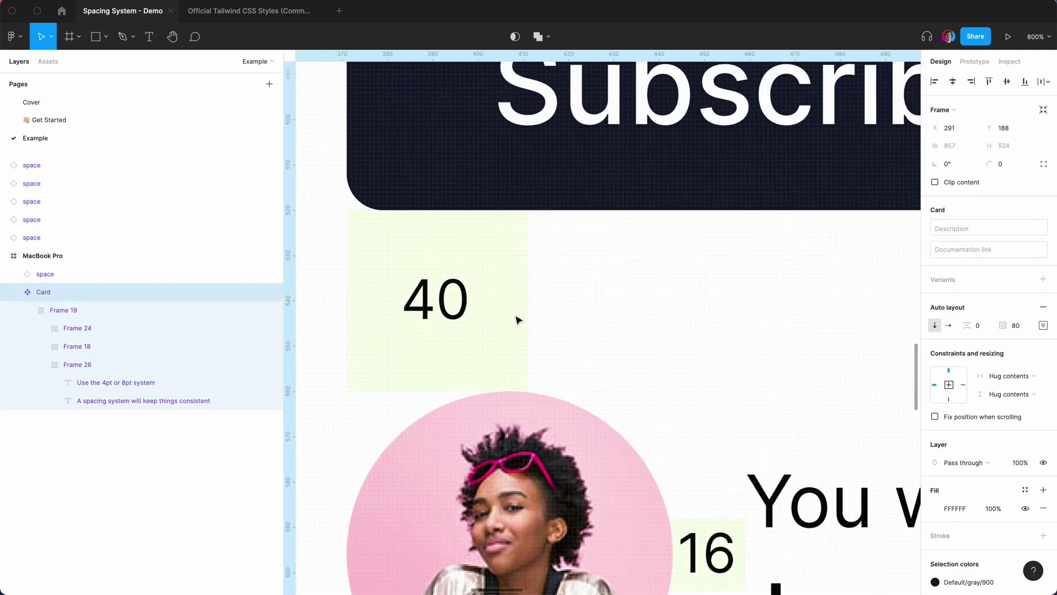
{"action": "left_click", "coordinate": [611, 325]}
Step: Check the avatar row's name and quote text frames against the 16 spacer
{"action": "scroll", "coordinate": [611, 325], "scroll_direction": "up", "scroll_amount": 5}
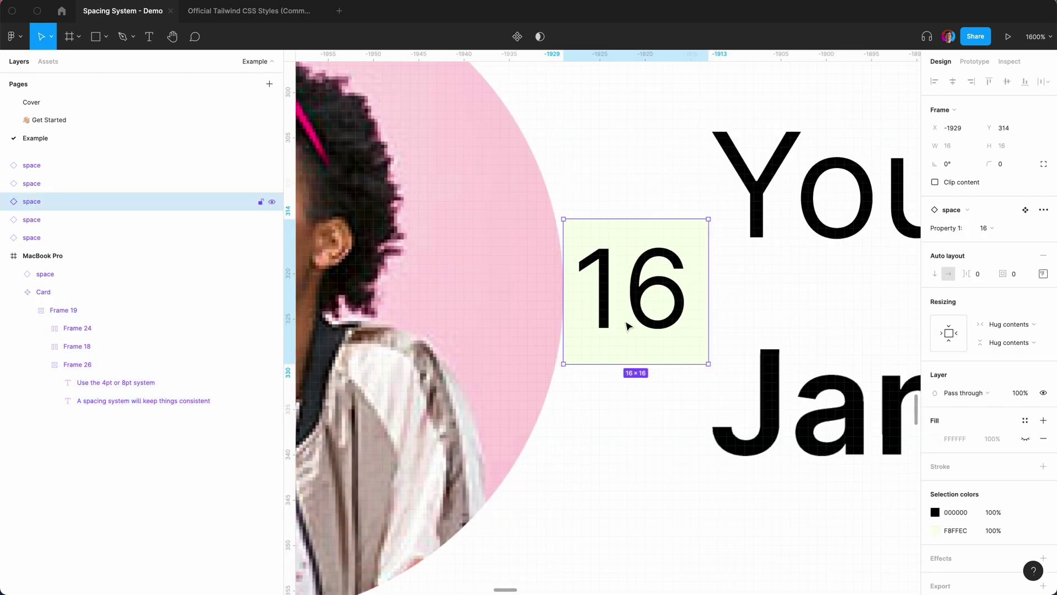
{"action": "scroll", "coordinate": [656, 336], "scroll_direction": "right", "scroll_amount": 2}
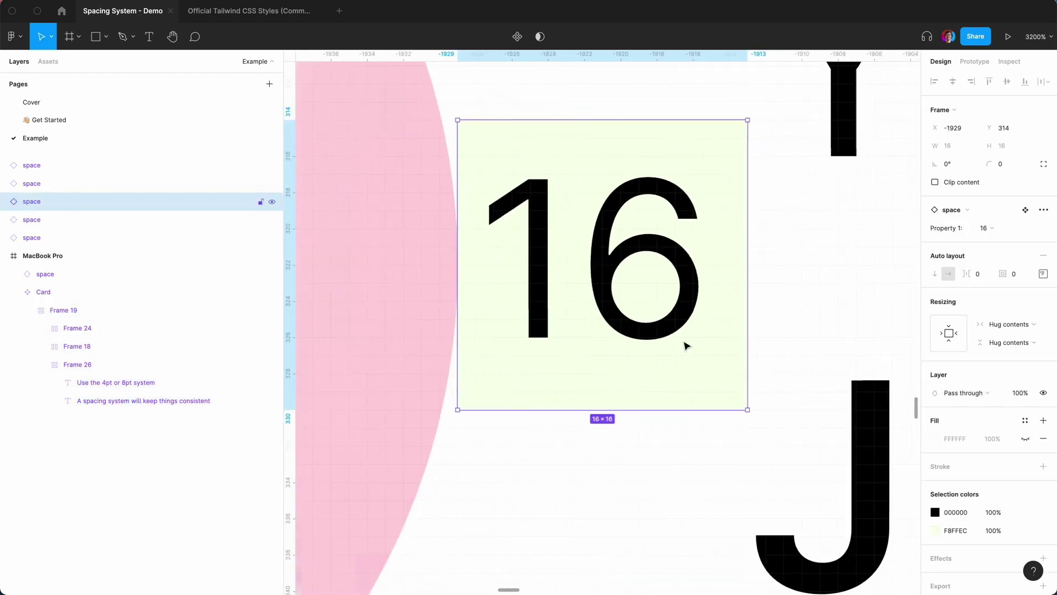
{"action": "left_click", "coordinate": [867, 430]}
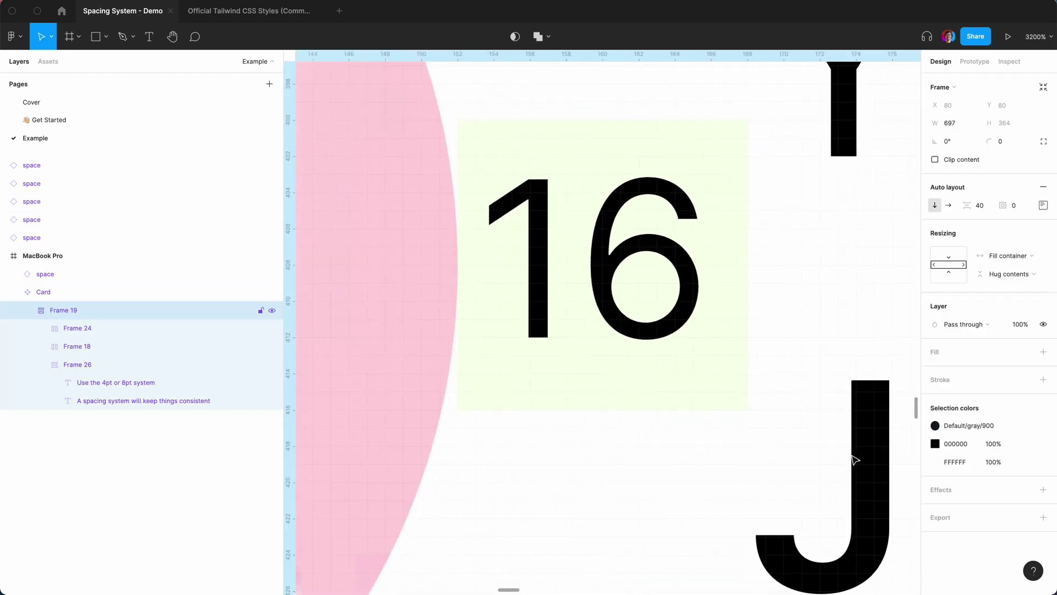
{"action": "scroll", "coordinate": [855, 460], "scroll_direction": "down", "scroll_amount": 2}
{"action": "left_click", "coordinate": [730, 417]}
{"action": "left_click", "coordinate": [729, 417]}
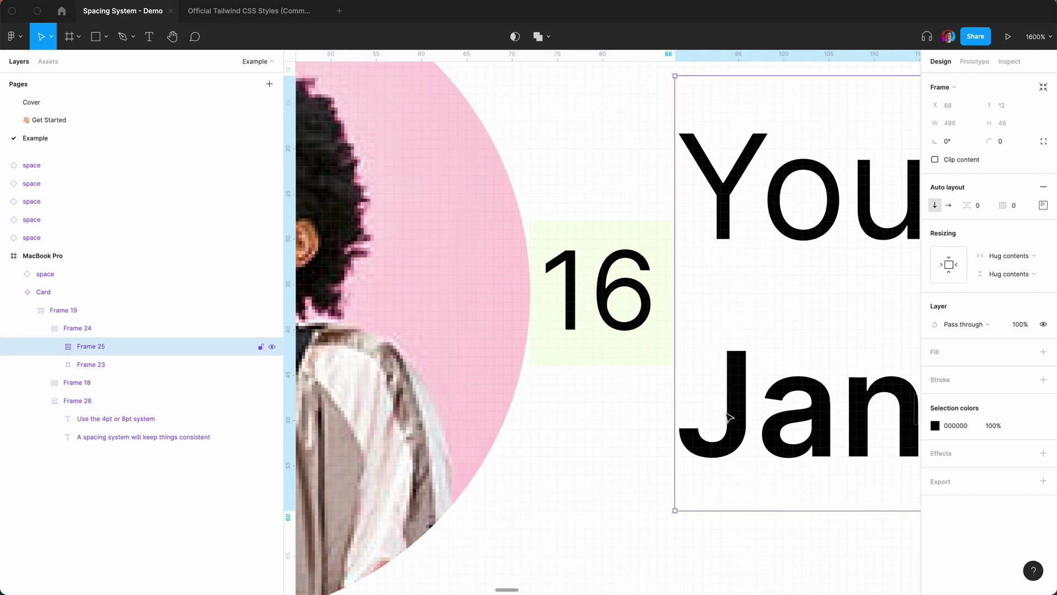
{"action": "scroll", "coordinate": [642, 345], "scroll_direction": "down", "scroll_amount": 4}
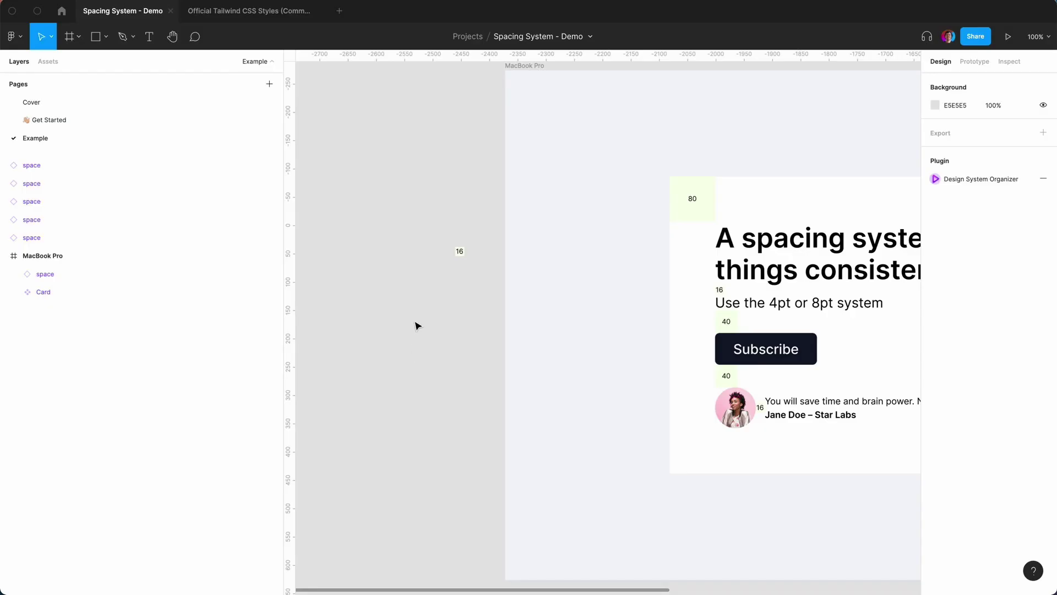
Step: Delete the stray spacer outside the card, then check the 80 spacer and Card
{"action": "left_click", "coordinate": [461, 252]}
{"action": "key", "text": "Delete"}
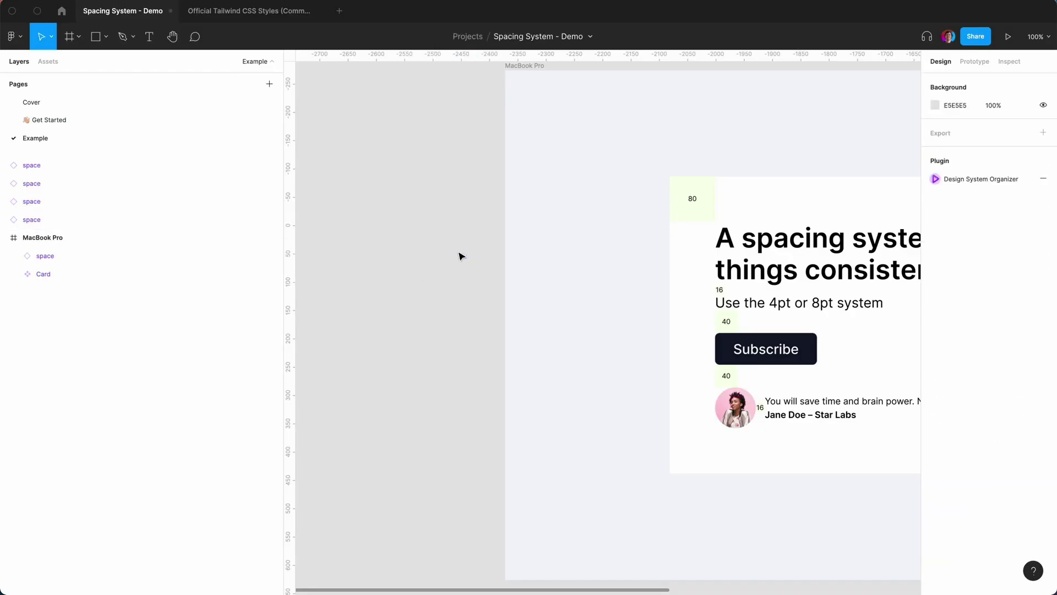
{"action": "scroll", "coordinate": [624, 214], "scroll_direction": "right", "scroll_amount": 3}
{"action": "left_click", "coordinate": [623, 212]}
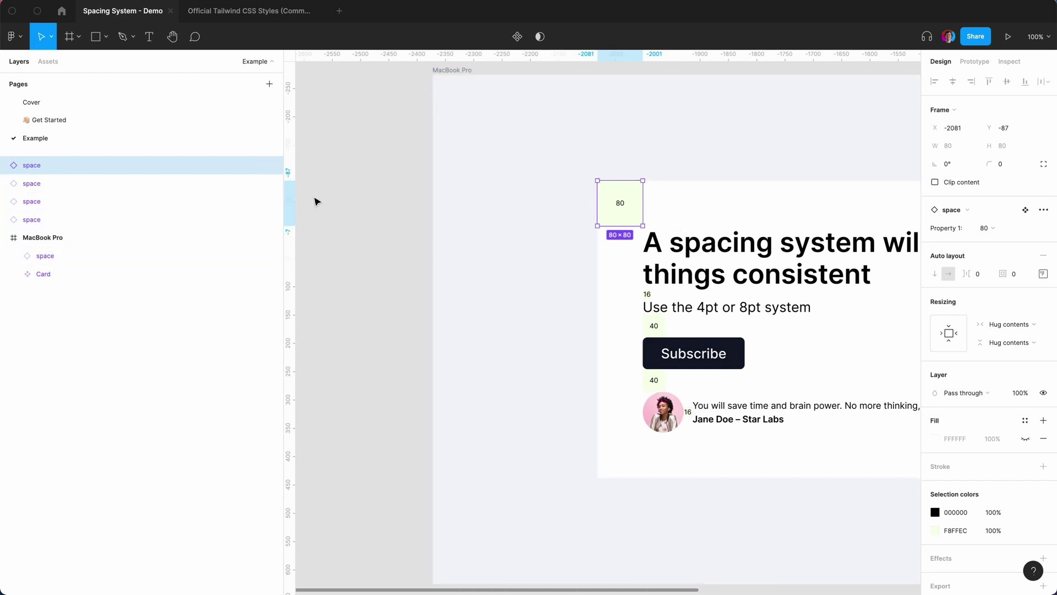
{"action": "left_click", "coordinate": [722, 221]}
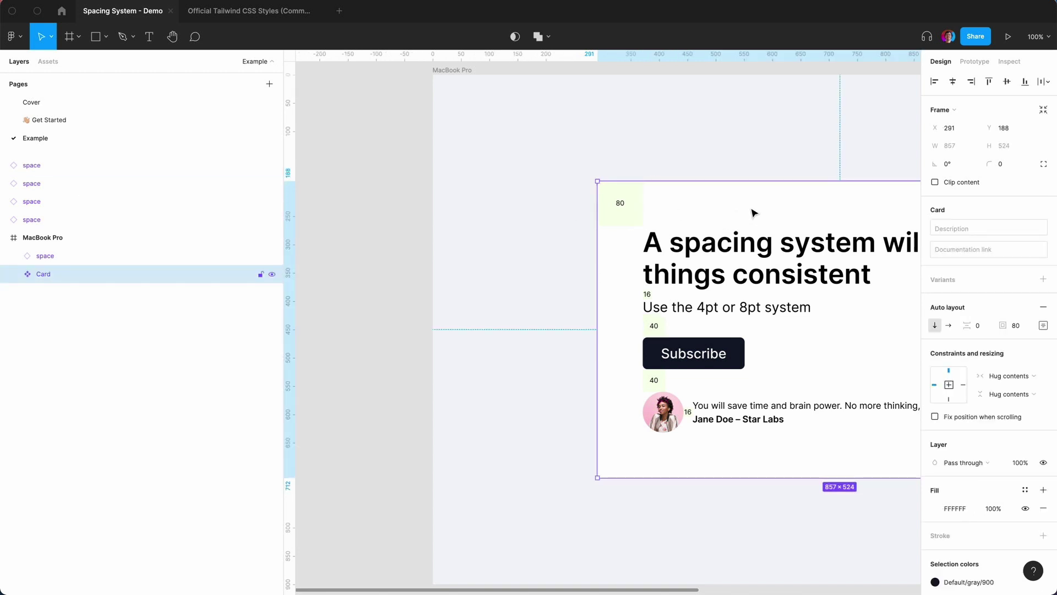
Step: Move the four spacer layers into MacBook Pro and select them with Card
{"action": "left_click", "coordinate": [55, 238]}
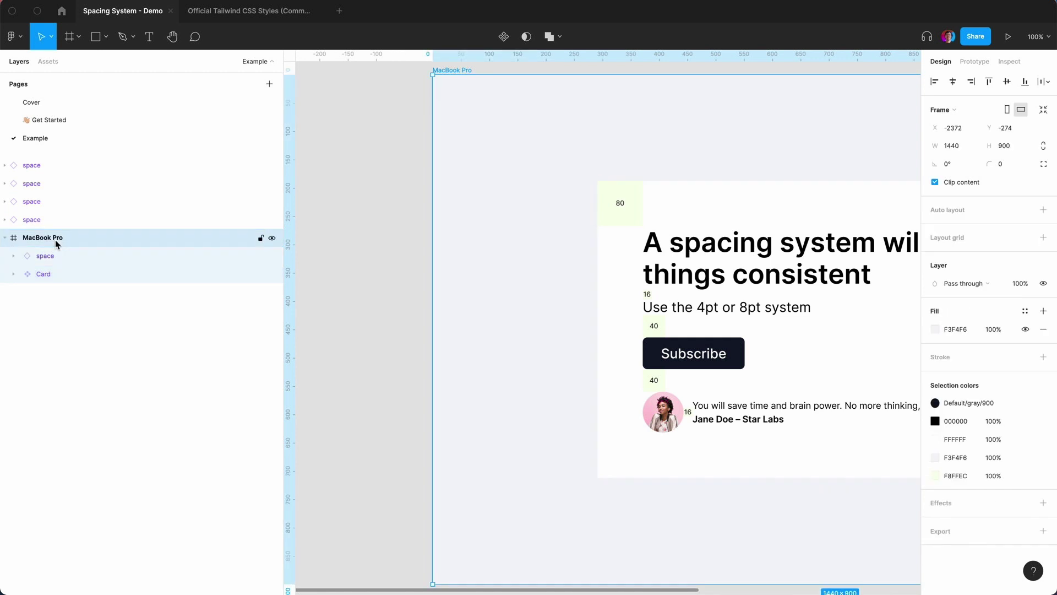
{"action": "left_click", "coordinate": [42, 220]}
{"action": "left_click", "coordinate": [45, 166], "text": "shift"}
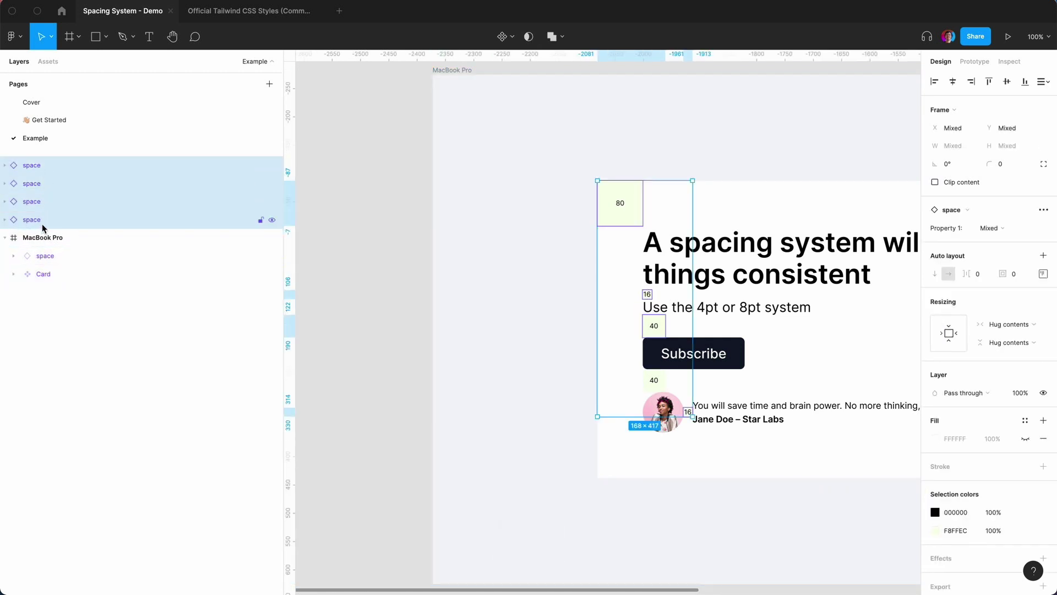
{"action": "left_click_drag", "start_coordinate": [44, 222], "coordinate": [45, 246]}
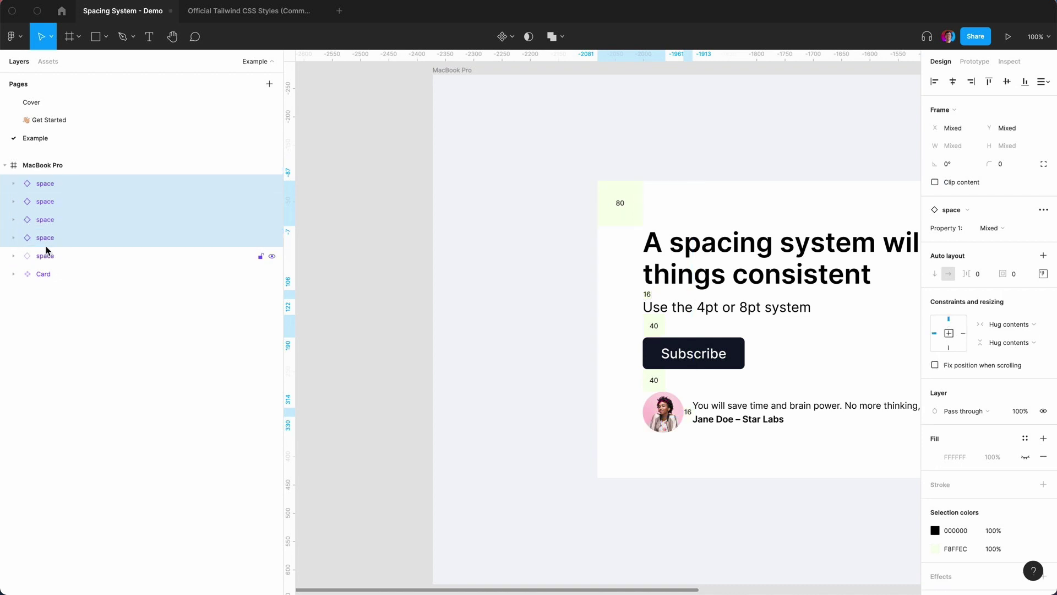
{"action": "left_click", "coordinate": [43, 274]}
{"action": "left_click", "coordinate": [57, 186], "text": "shift"}
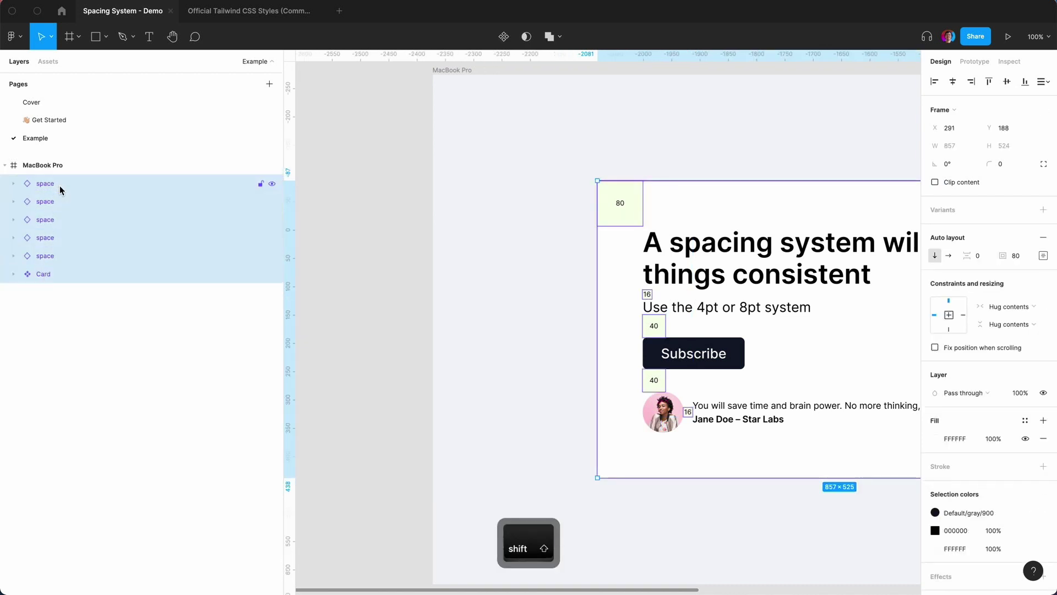
Step: Frame the selection as Frame 27 with a 4px layout grid, checked at 400%
{"action": "right_click", "coordinate": [38, 252]}
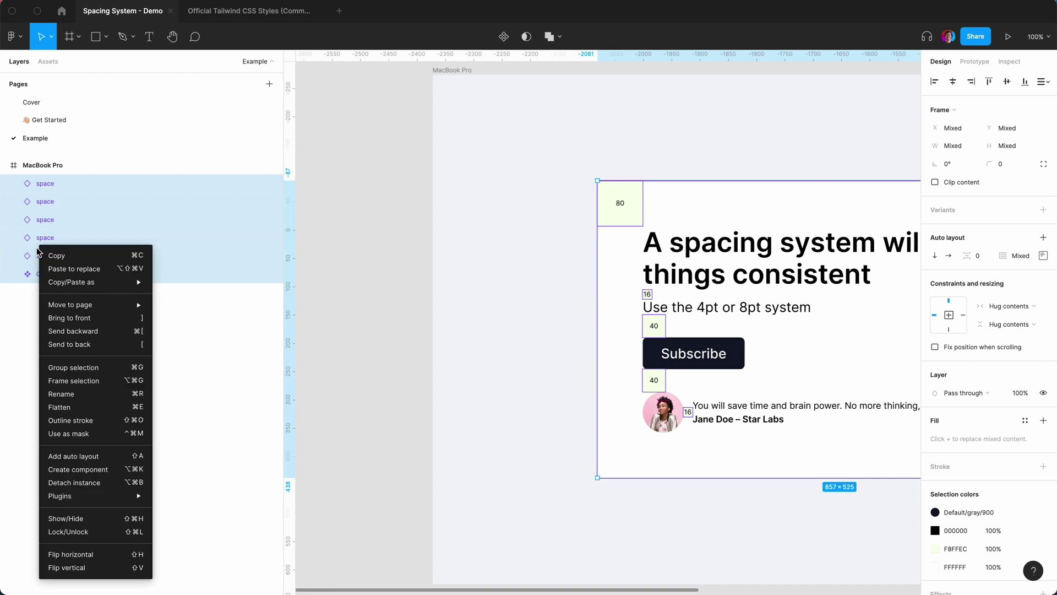
{"action": "left_click", "coordinate": [91, 389]}
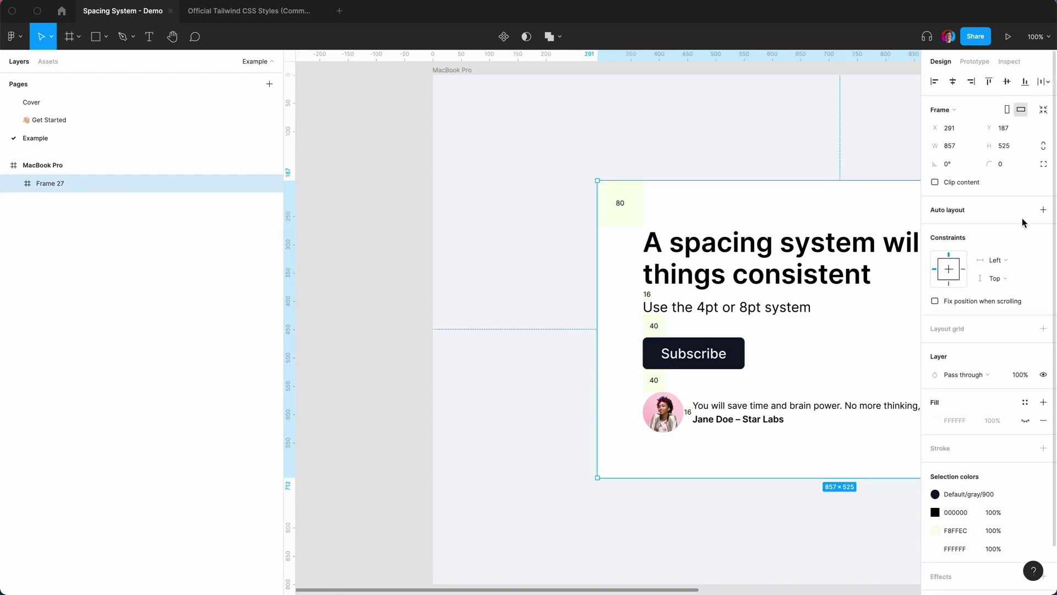
{"action": "left_click", "coordinate": [1044, 330]}
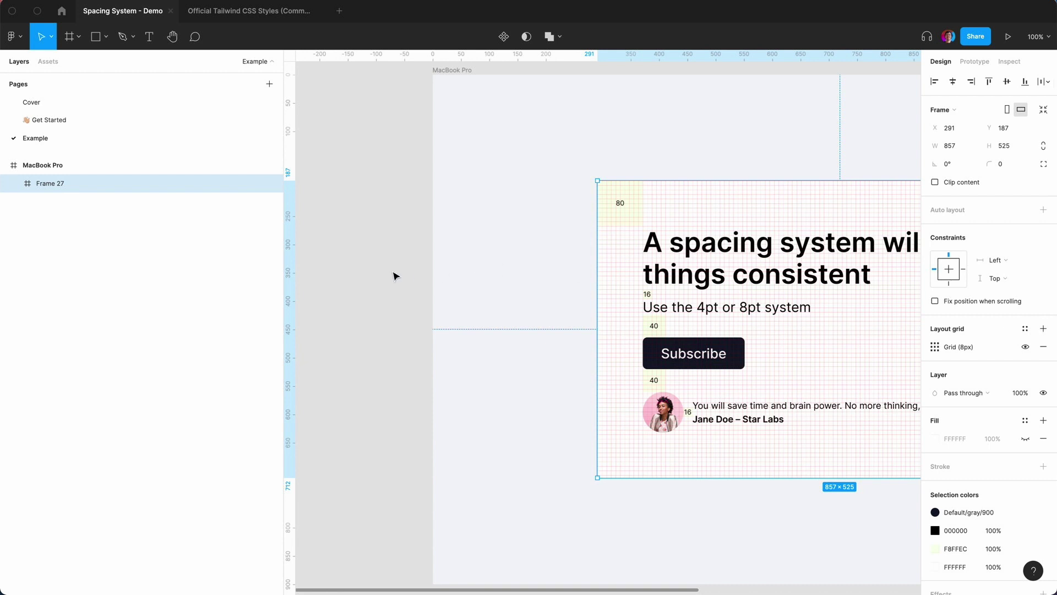
{"action": "key", "text": "ctrl+plus"}
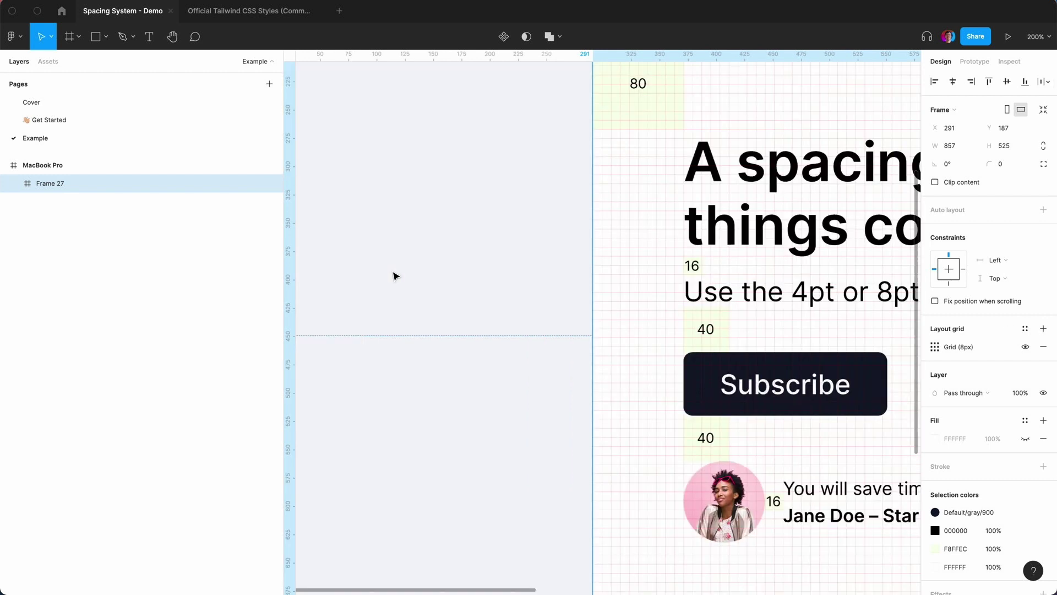
{"action": "key", "text": "ctrl+plus"}
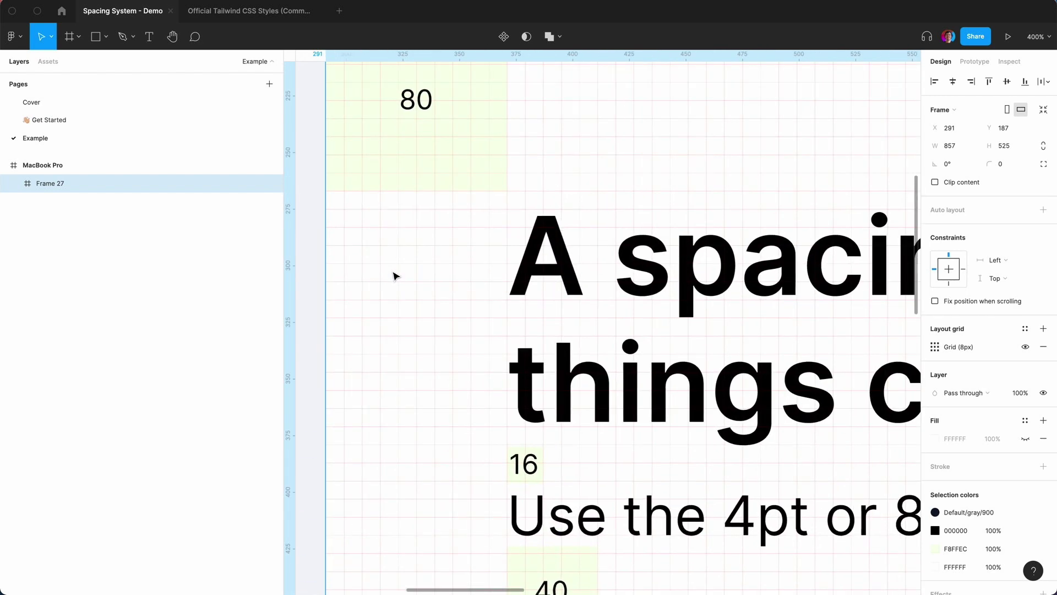
{"action": "scroll", "coordinate": [520, 276], "scroll_direction": "down", "scroll_amount": 3}
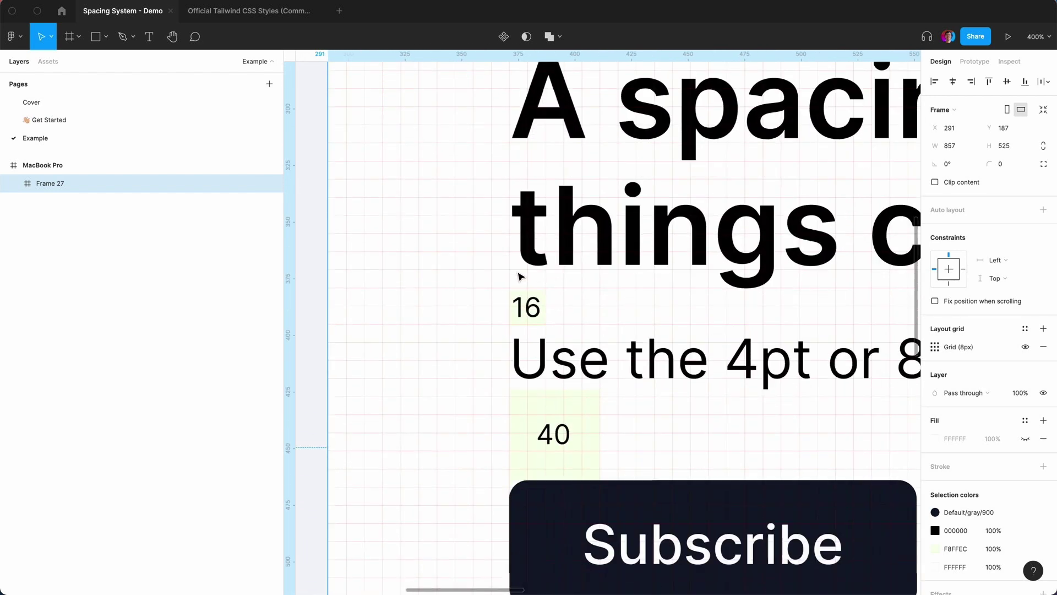
{"action": "scroll", "coordinate": [534, 307], "scroll_direction": "down", "scroll_amount": 2}
{"action": "scroll", "coordinate": [573, 300], "scroll_direction": "down", "scroll_amount": 3}
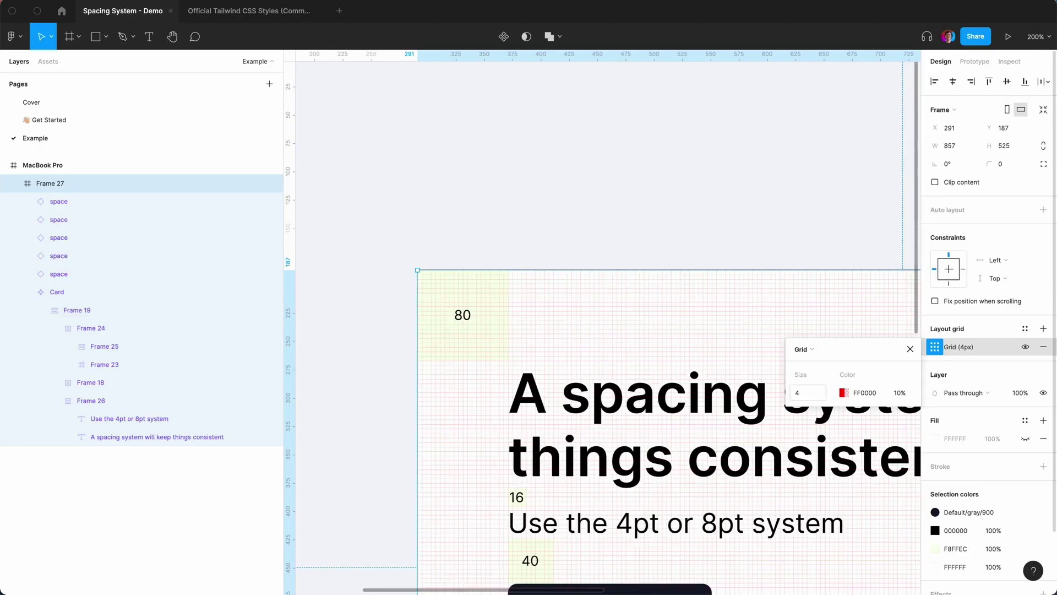
{"action": "left_click", "coordinate": [910, 348]}
Step: Select the green 40 spacer box to check its fit on the grid
{"action": "left_click", "coordinate": [704, 220]}
{"action": "scroll", "coordinate": [703, 225], "scroll_direction": "down", "scroll_amount": 3}
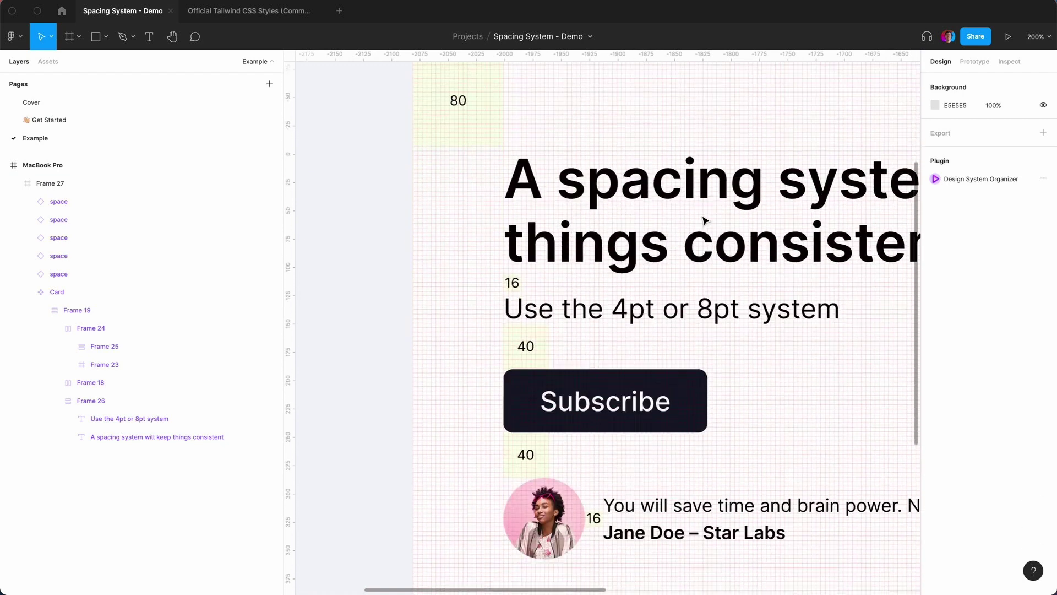
{"action": "scroll", "coordinate": [705, 223], "scroll_direction": "up", "scroll_amount": 5}
{"action": "scroll", "coordinate": [704, 221], "scroll_direction": "up", "scroll_amount": 6}
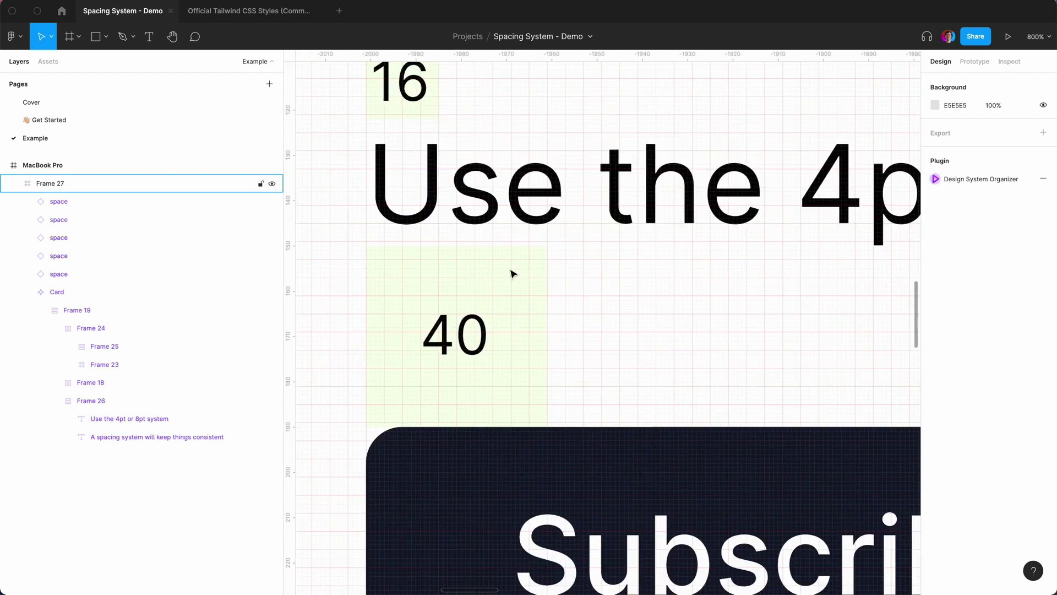
{"action": "scroll", "coordinate": [511, 276], "scroll_direction": "up", "scroll_amount": 5}
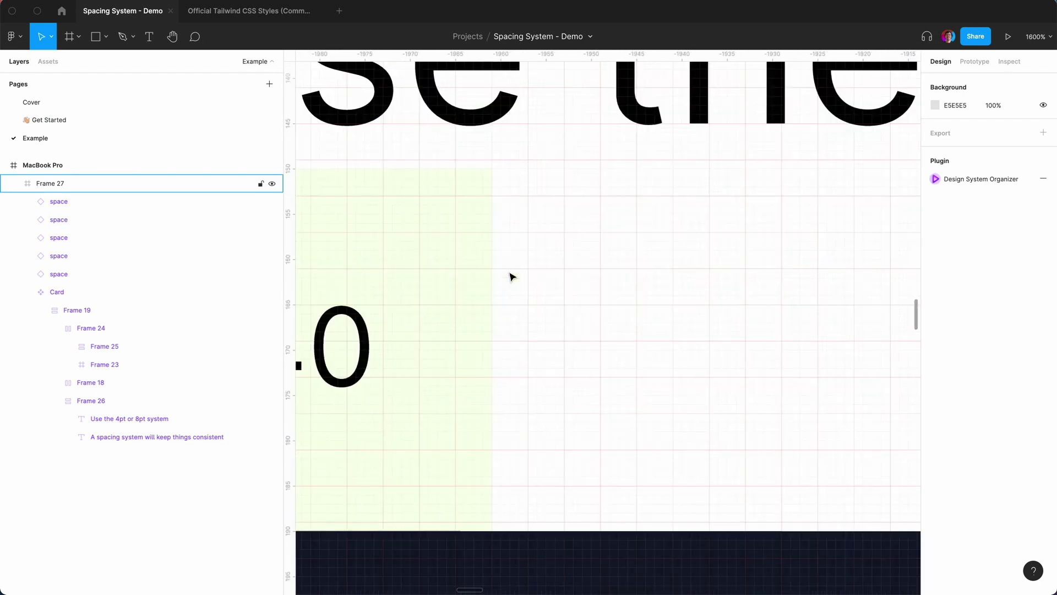
{"action": "left_click", "coordinate": [542, 275]}
{"action": "scroll", "coordinate": [542, 275], "scroll_direction": "left", "scroll_amount": 5}
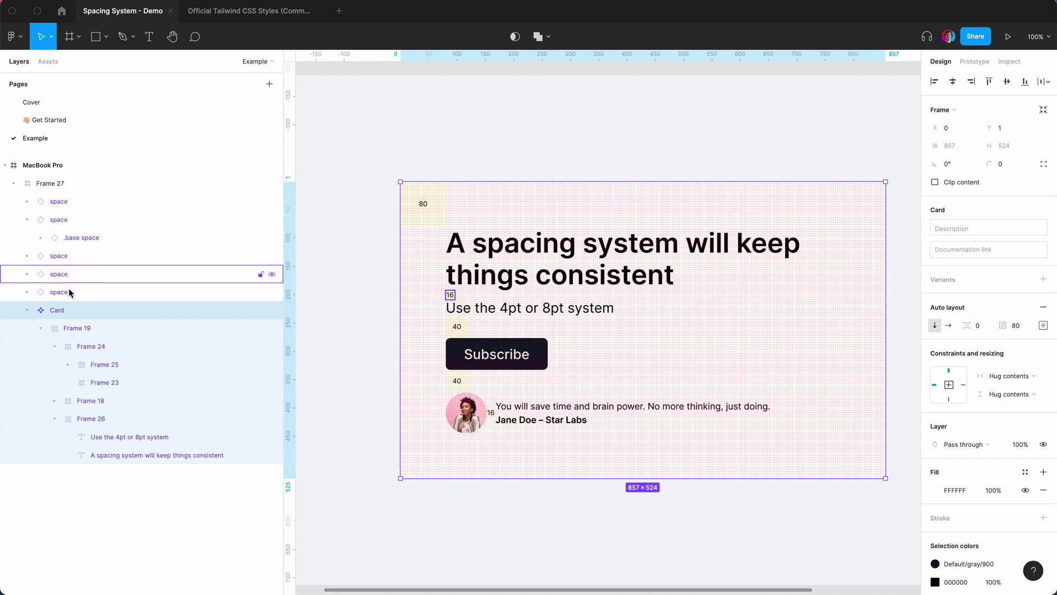
Step: Hide Frame 27's Grid (4px) and go to the spacer's main component
{"action": "left_click", "coordinate": [198, 187]}
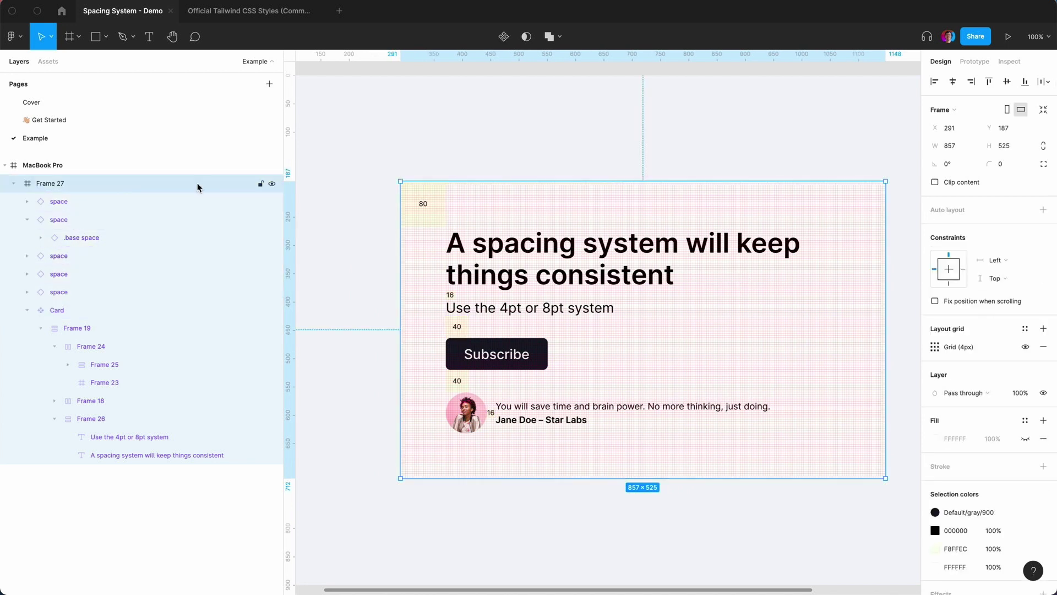
{"action": "left_click", "coordinate": [1026, 347]}
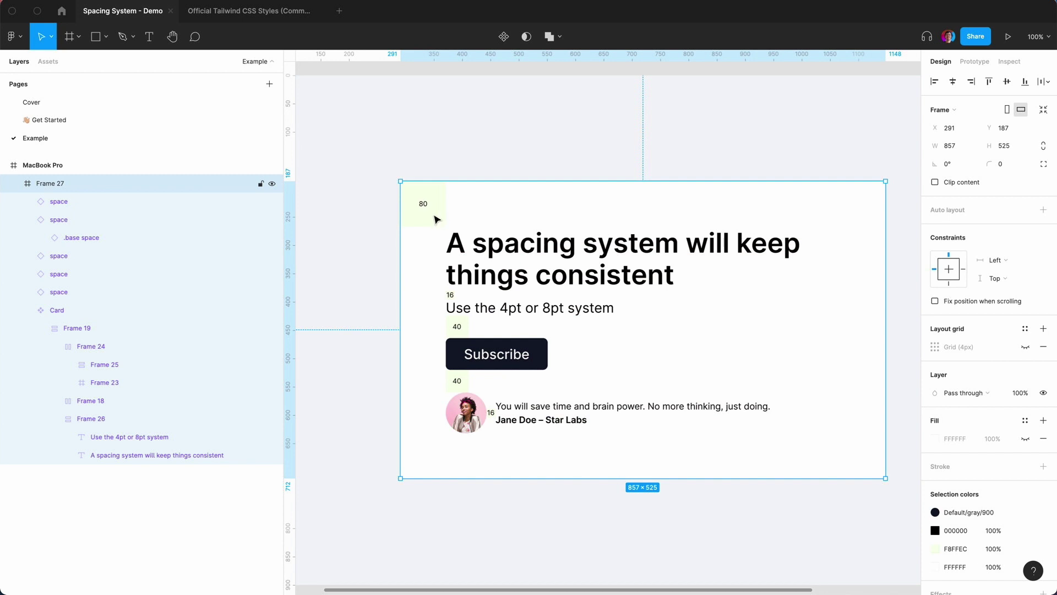
{"action": "double_click", "coordinate": [435, 219]}
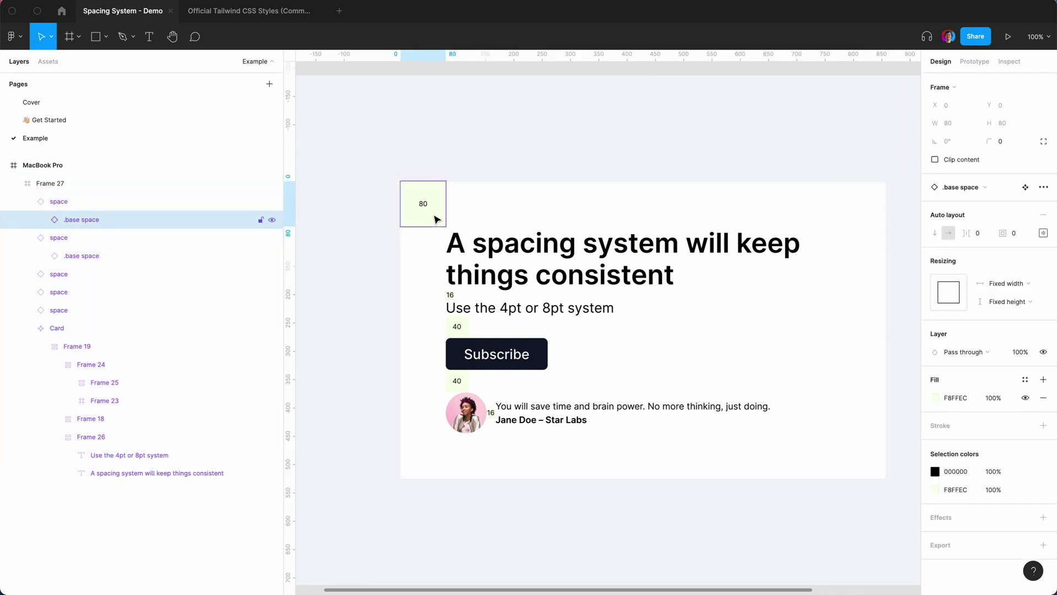
{"action": "right_click", "coordinate": [435, 219]}
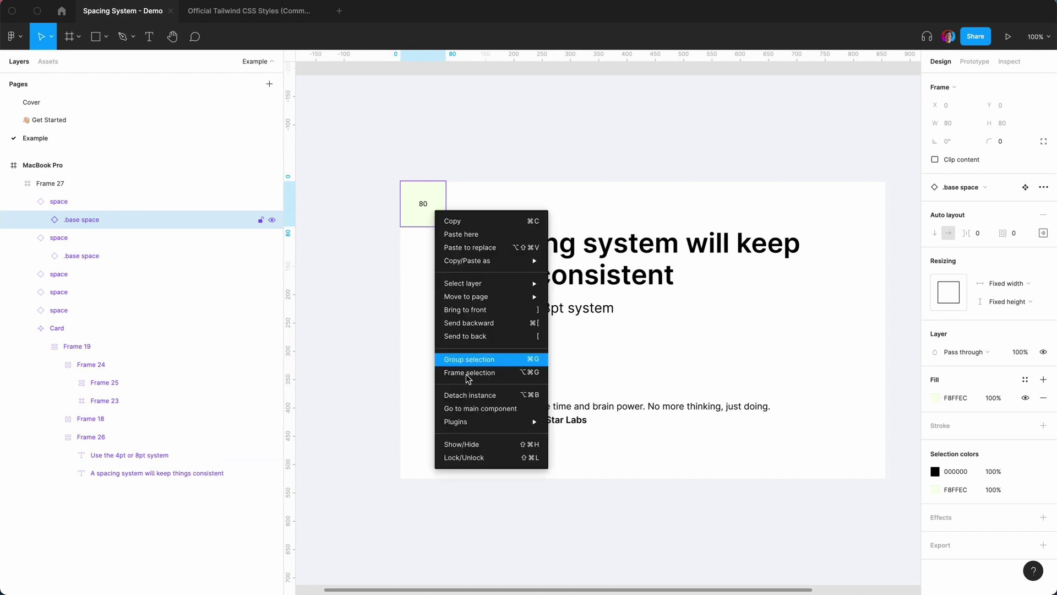
{"action": "left_click", "coordinate": [478, 411]}
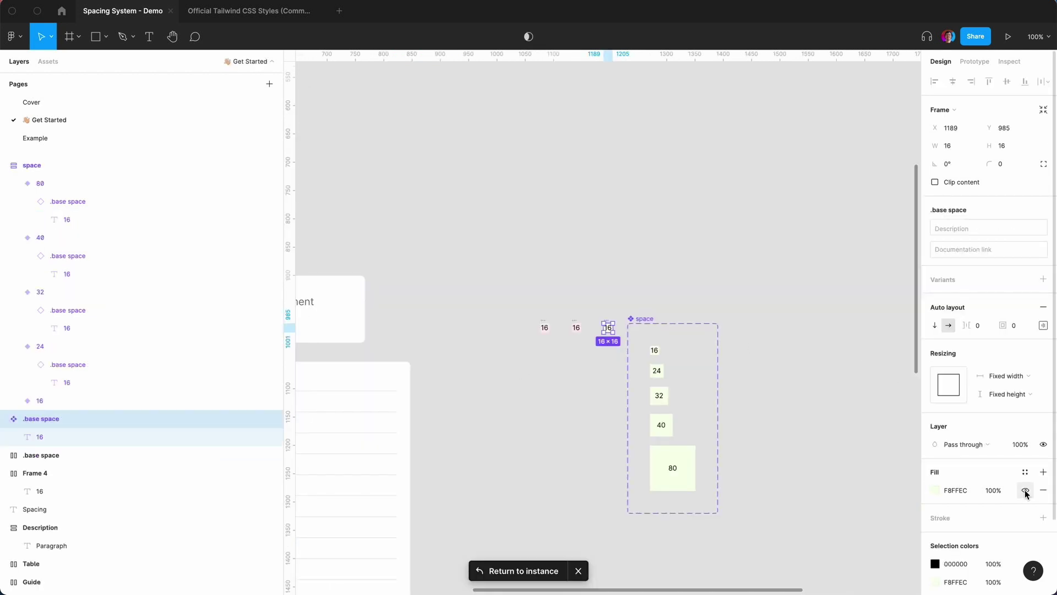
Step: Set the .base space main component's layer opacity to 0%
{"action": "left_click", "coordinate": [1043, 445]}
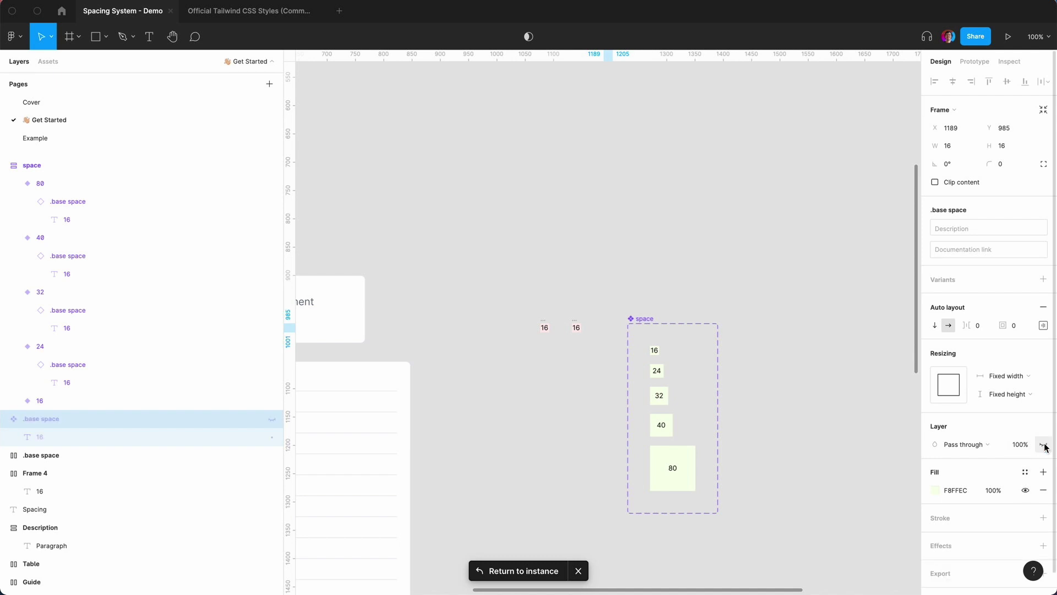
{"action": "left_click", "coordinate": [1044, 445]}
{"action": "left_click", "coordinate": [1019, 446]}
{"action": "type", "text": "0"}
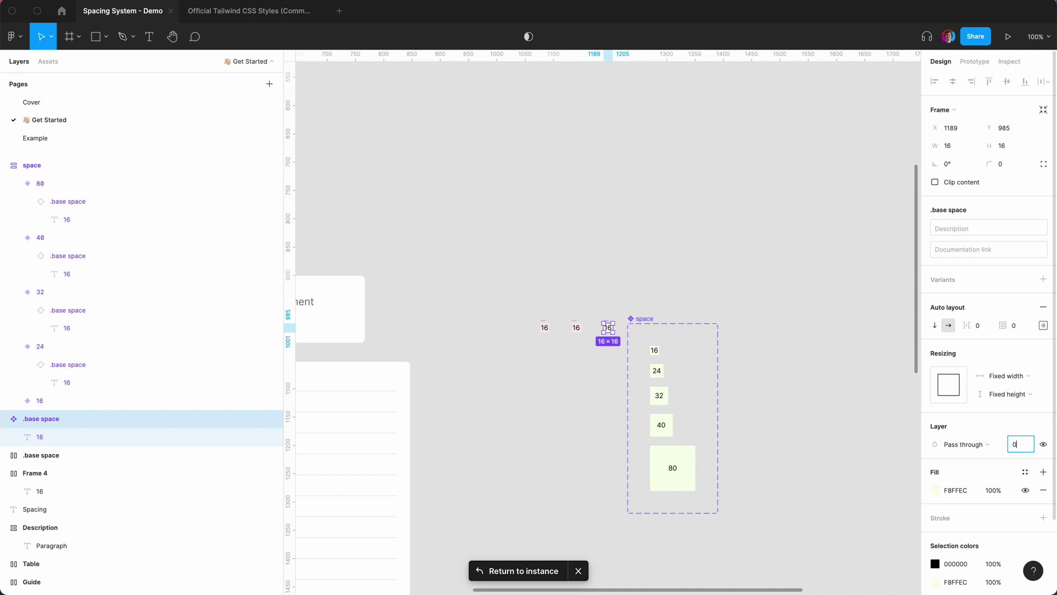
{"action": "key", "text": "Return"}
{"action": "left_click", "coordinate": [803, 306]}
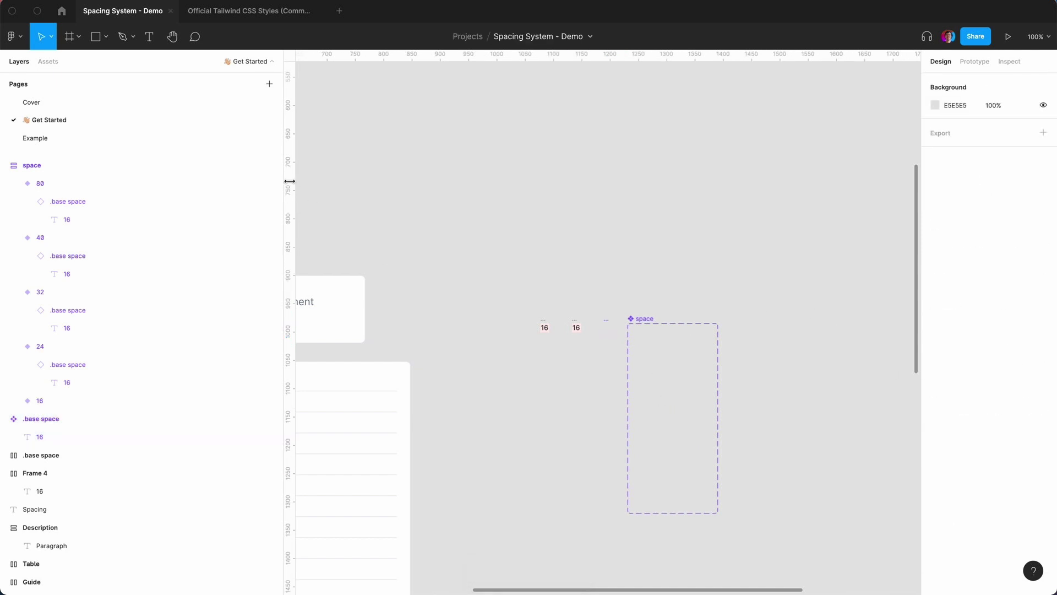
Step: Return to the Example page, deselect, and zoom out to 50% to view the card
{"action": "left_click", "coordinate": [36, 138]}
{"action": "scroll", "coordinate": [375, 440], "scroll_direction": "down", "scroll_amount": 1}
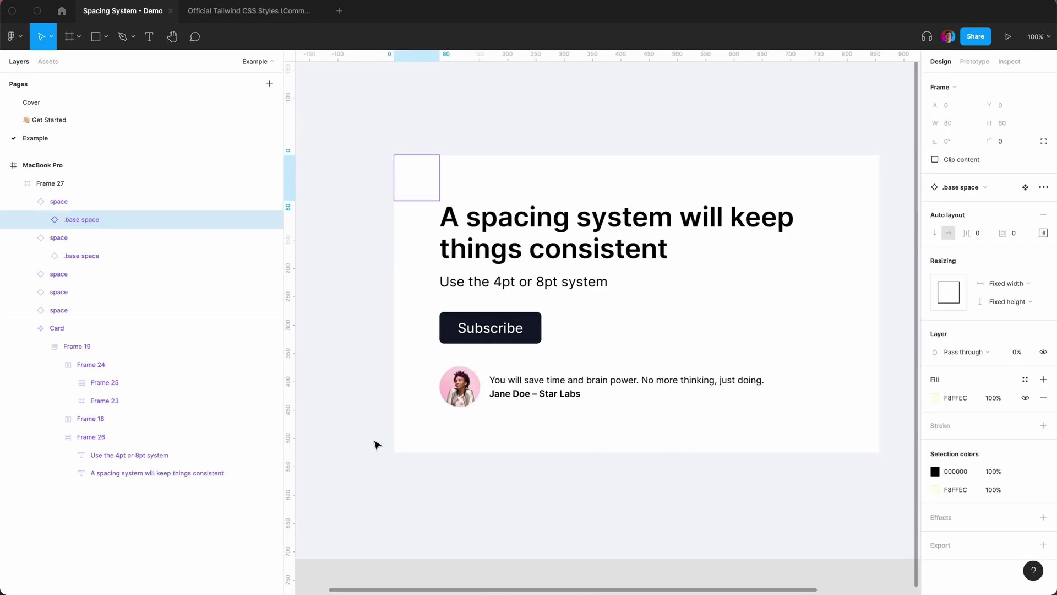
{"action": "left_click", "coordinate": [375, 445]}
{"action": "key", "text": "ctrl+minus"}
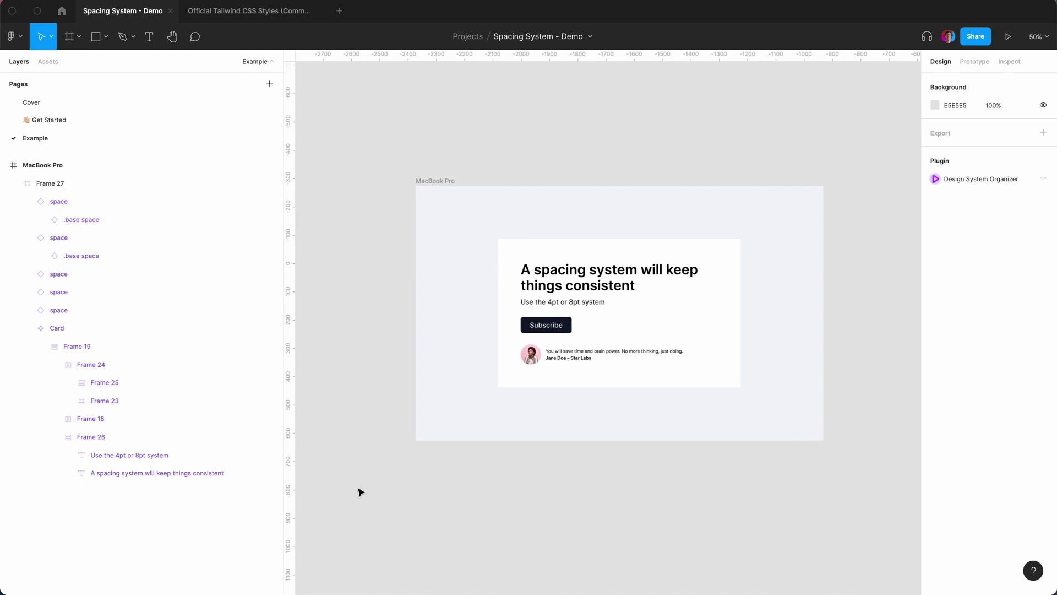